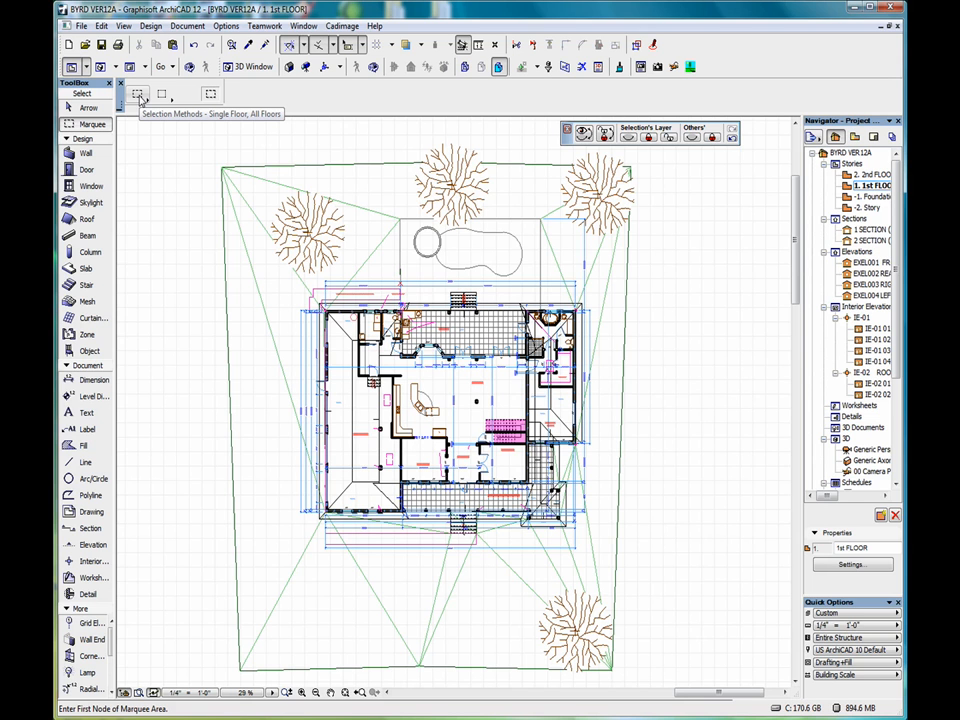
Draw a single-floor rectangular marquee around the entire house on the 1st floor plan
left_click(141, 97)
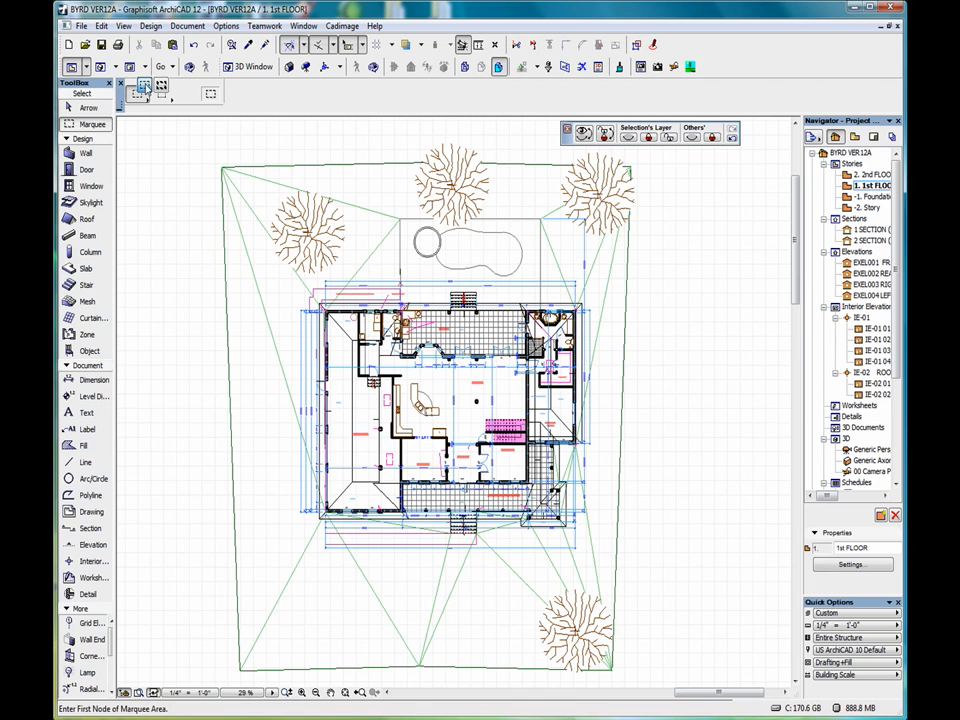
left_click(143, 88)
left_click(287, 277)
left_click(605, 560)
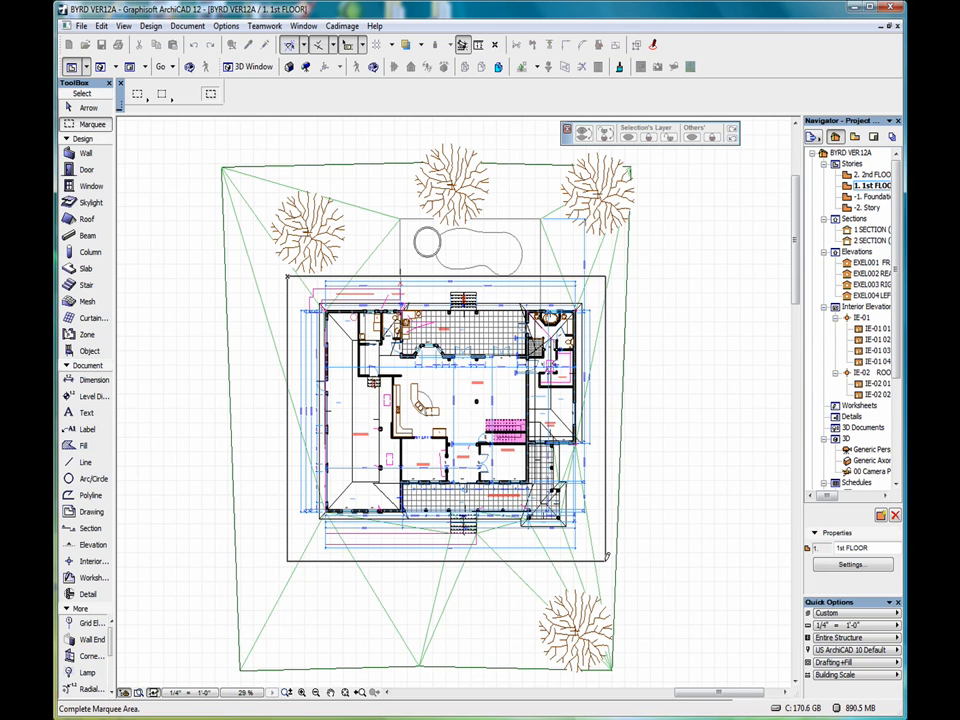
left_click(603, 551)
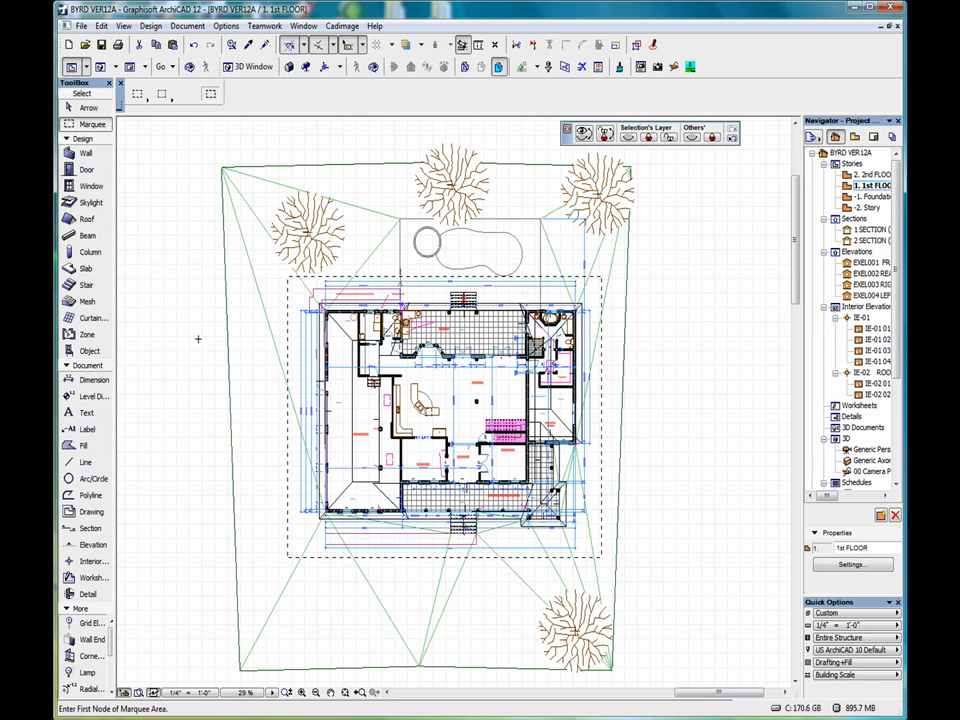
Show the marquee area around the whole house in 3D and orbit the model to look down into the first-floor rooms
right_click(669, 290)
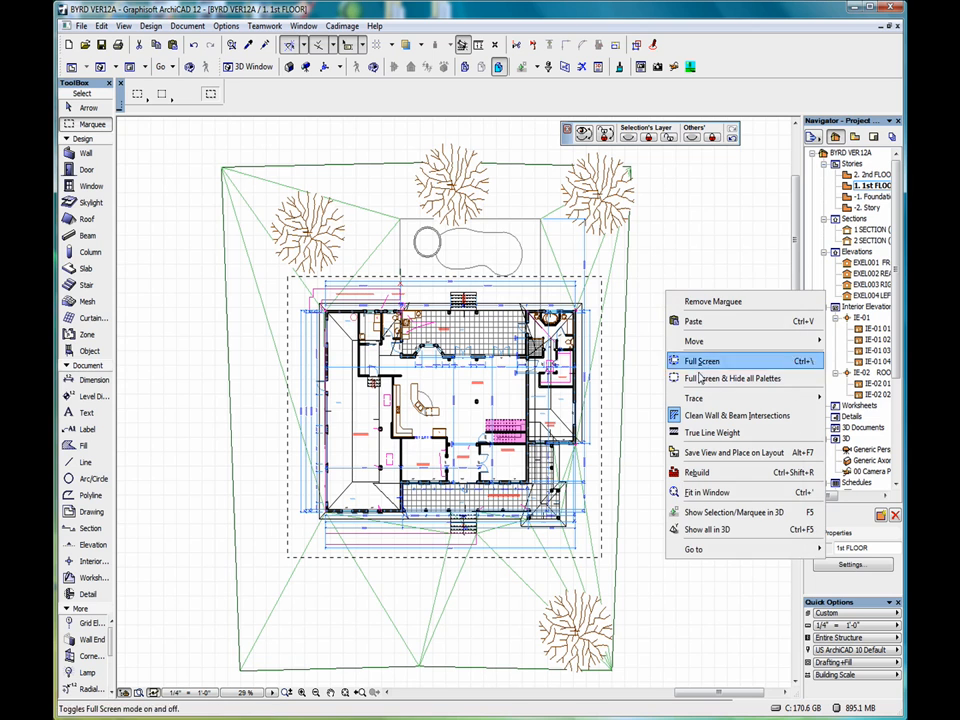
left_click(722, 515)
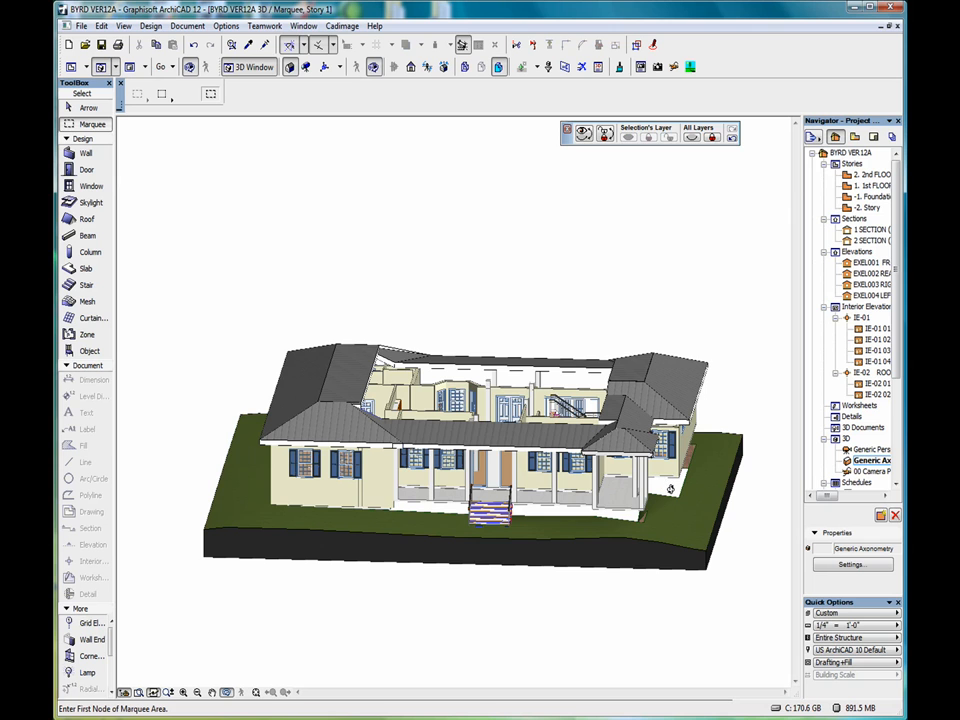
left_click_drag(670, 488, 602, 553)
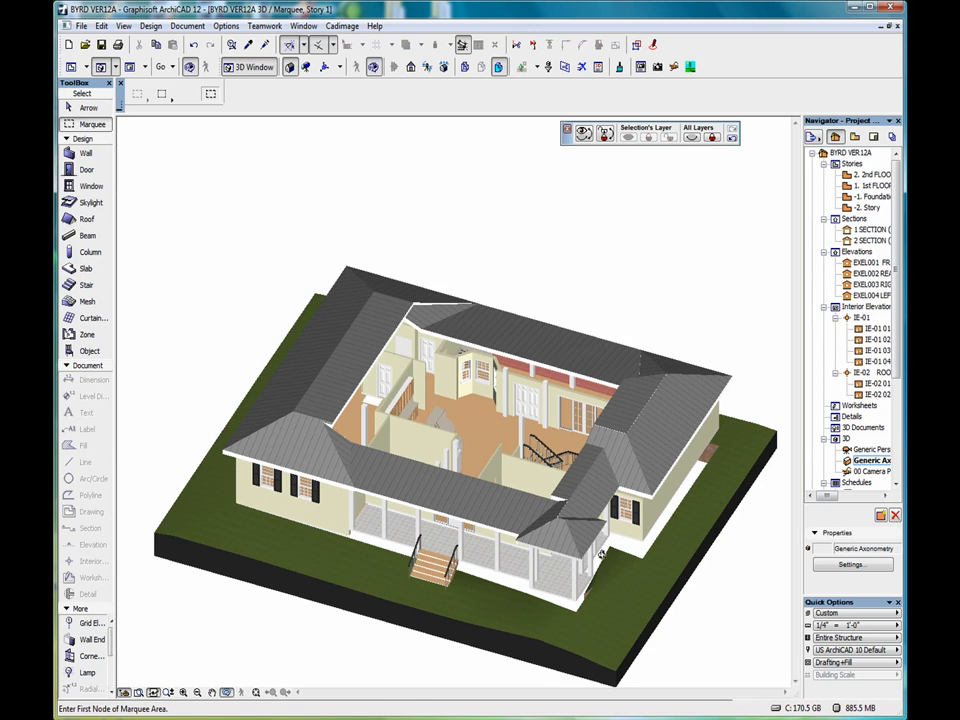
left_click_drag(601, 553, 621, 561)
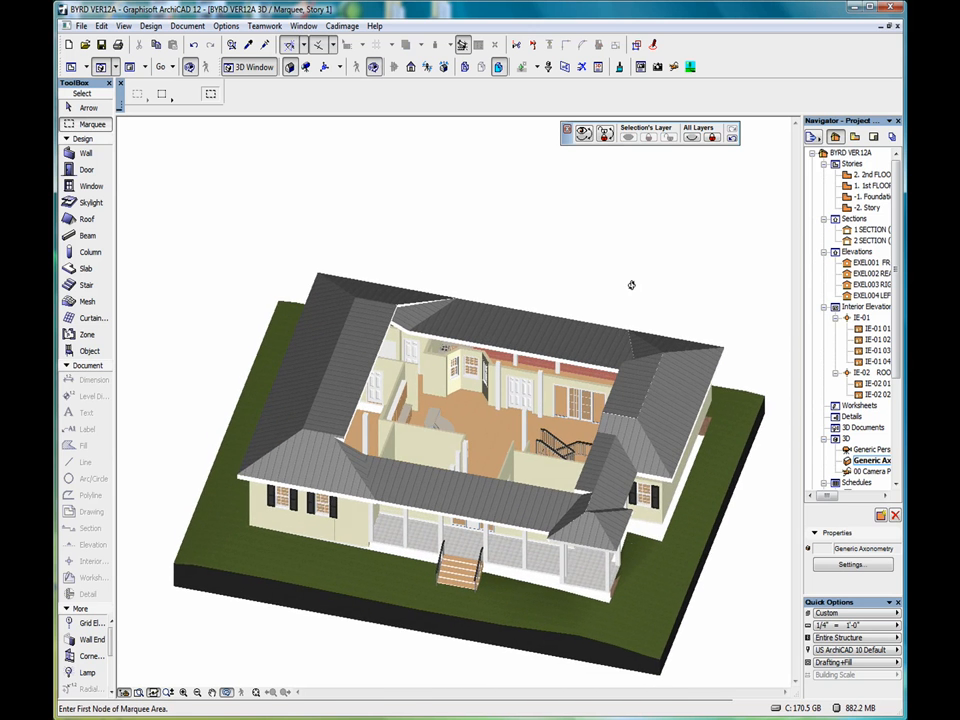
Return to the floor plan and remove the single-floor marquee around the whole house
key("F2")
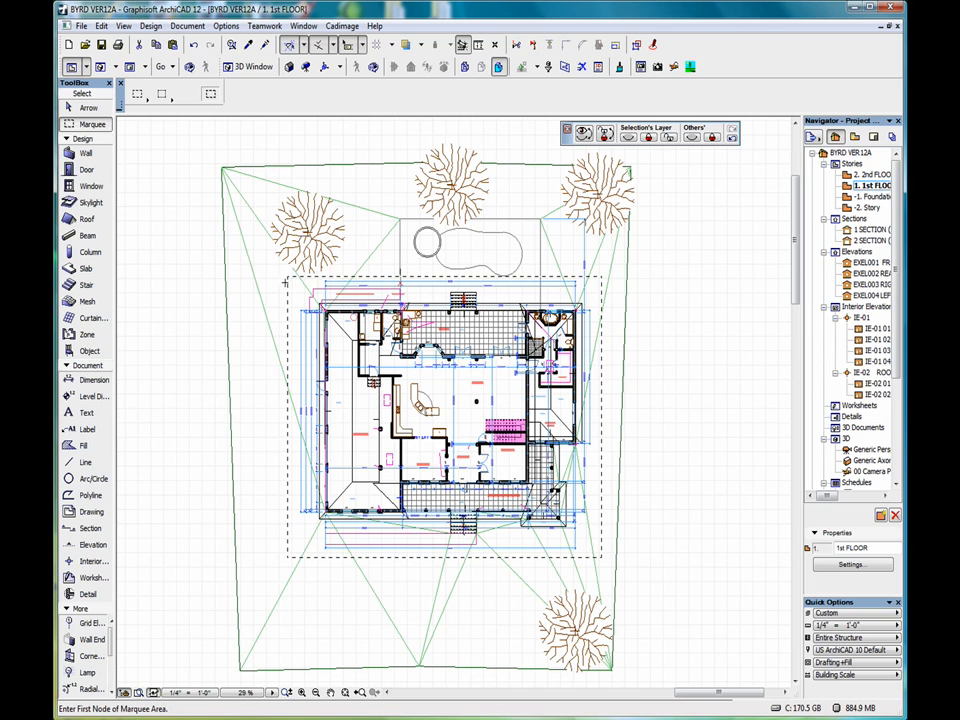
right_click(150, 203)
left_click(176, 210)
Draw a single-floor marquee around the left half of the house plan, show it in 3D and orbit to view the cut side
left_click(267, 268)
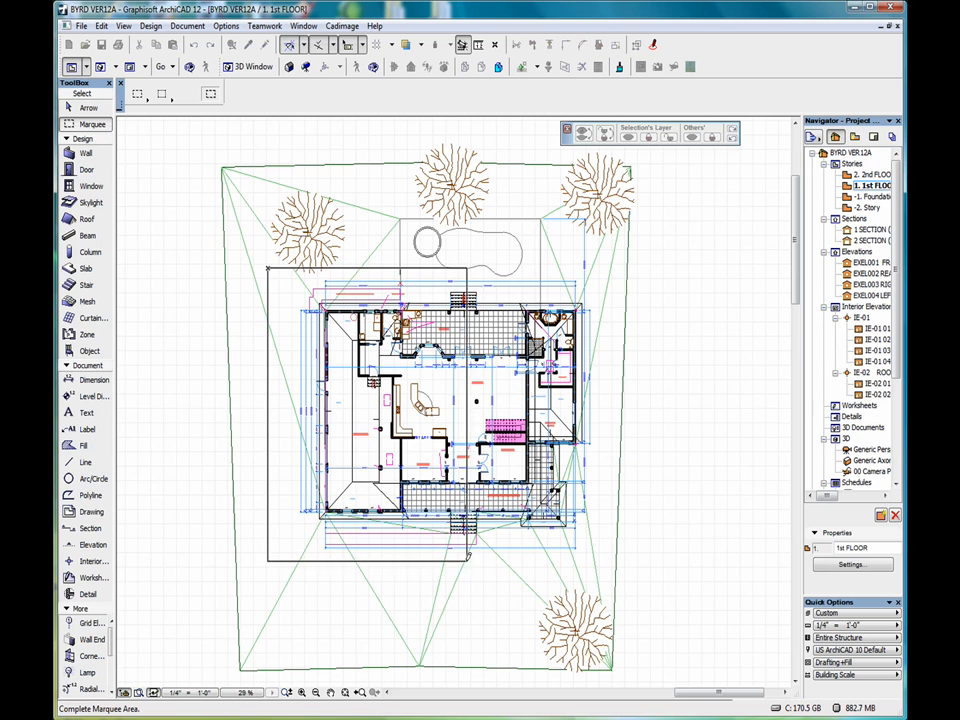
left_click(466, 565)
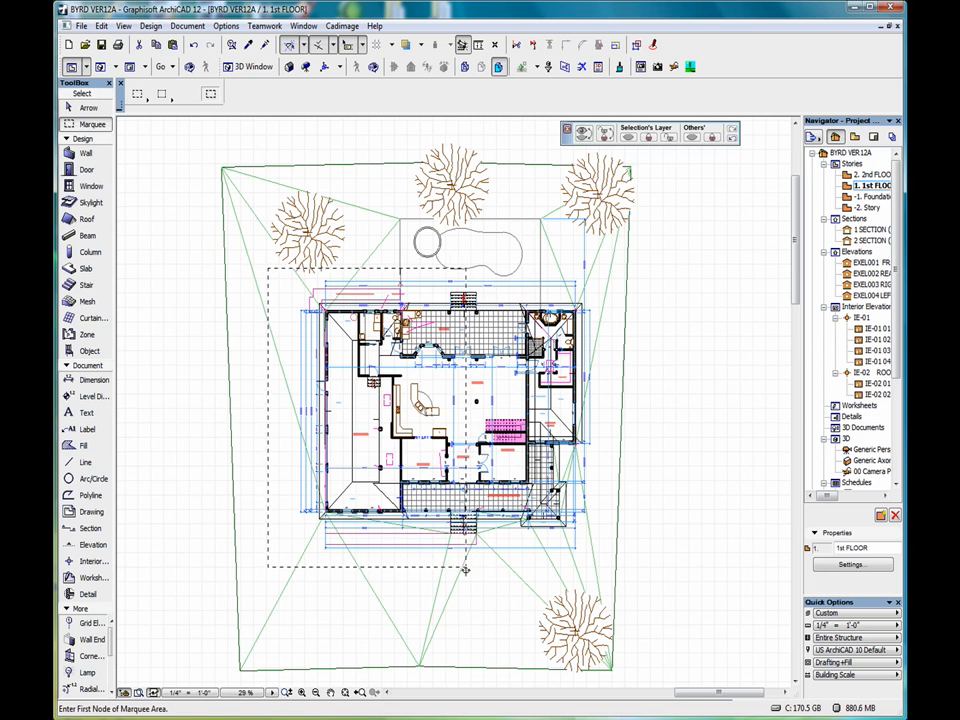
right_click(701, 308)
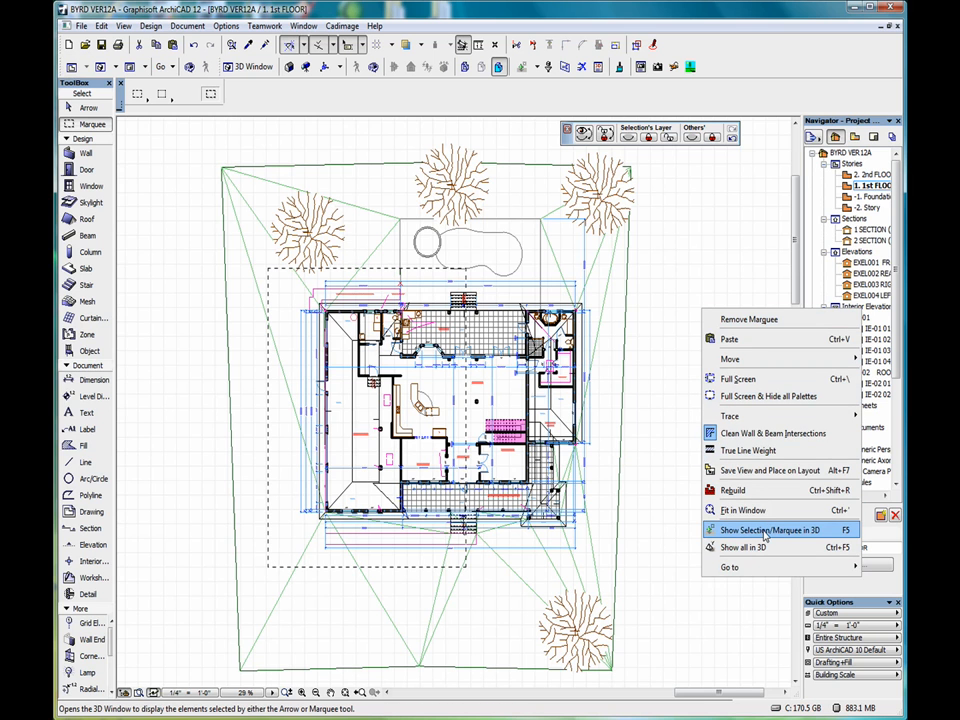
left_click(764, 535)
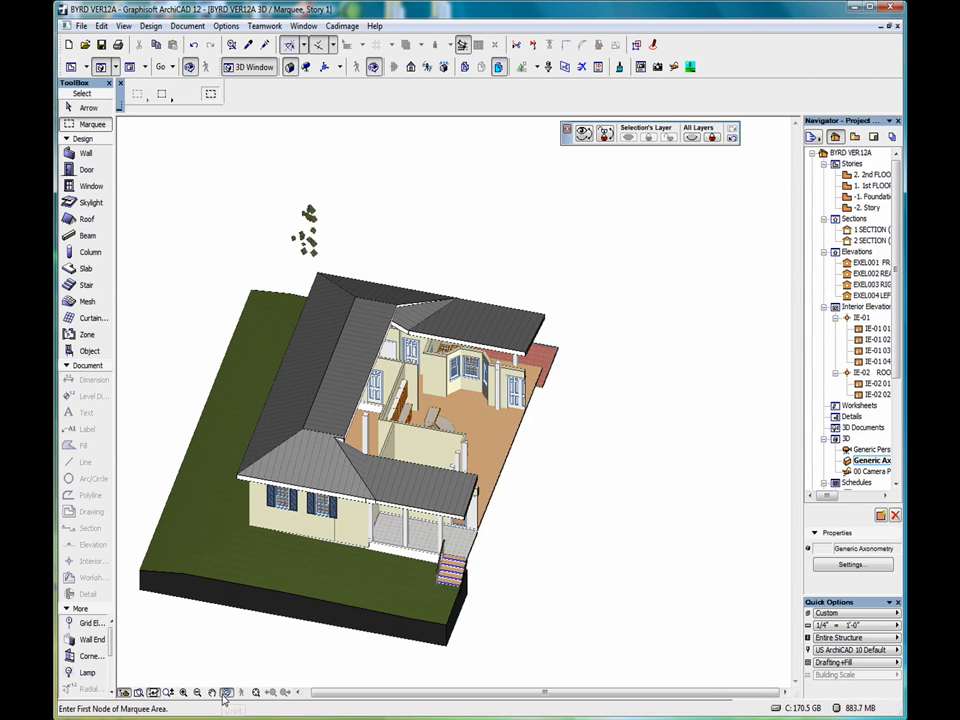
left_click_drag(479, 567, 548, 340)
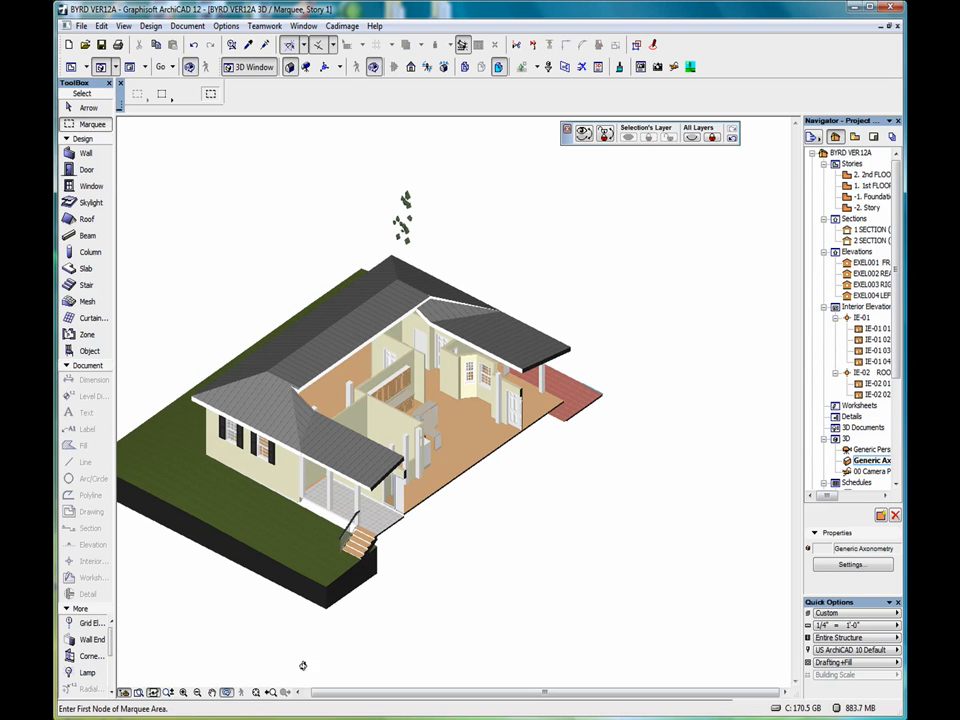
Reopen the 1st floor plan and remove the marquee around the left half of the house
double_click(868, 185)
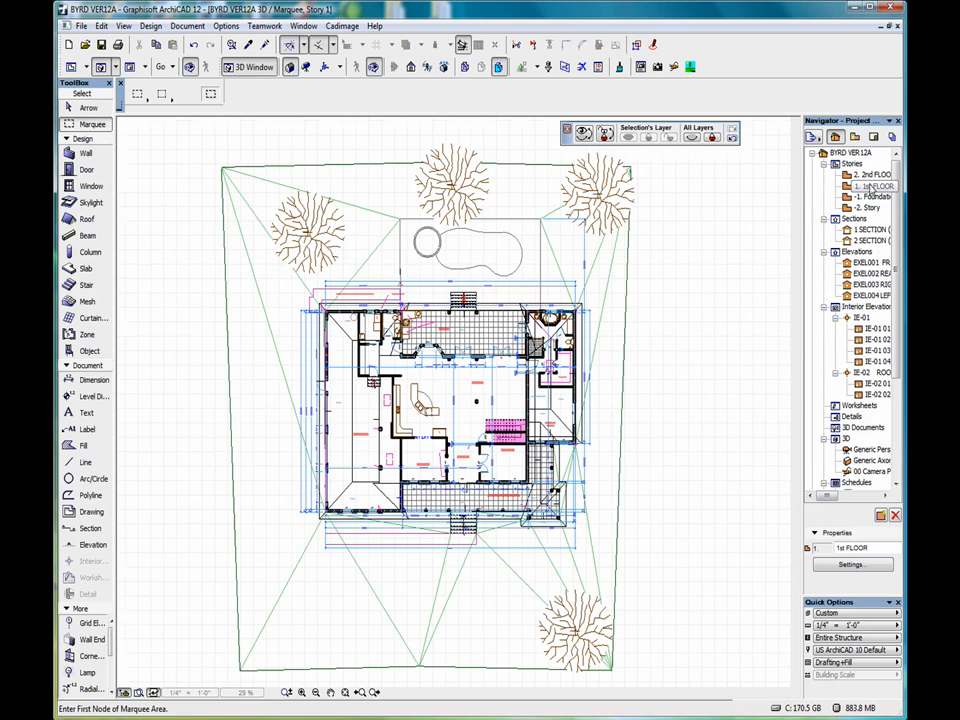
right_click(652, 309)
left_click(692, 317)
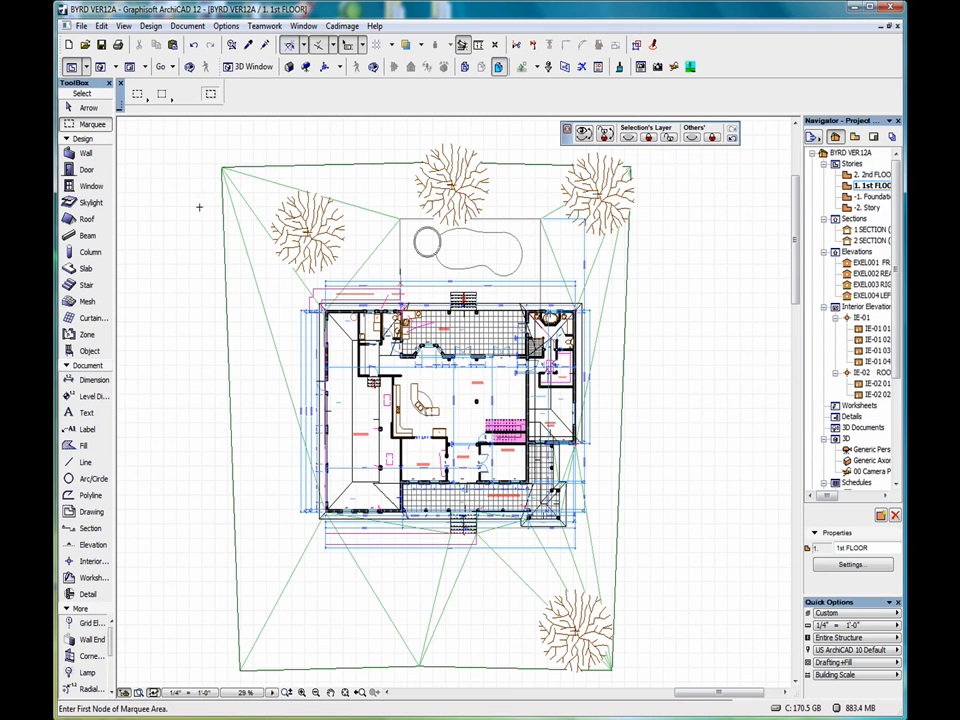
Switch the marquee's selection method to all floors and draw a rectangular marquee around the entire house
left_click(137, 94)
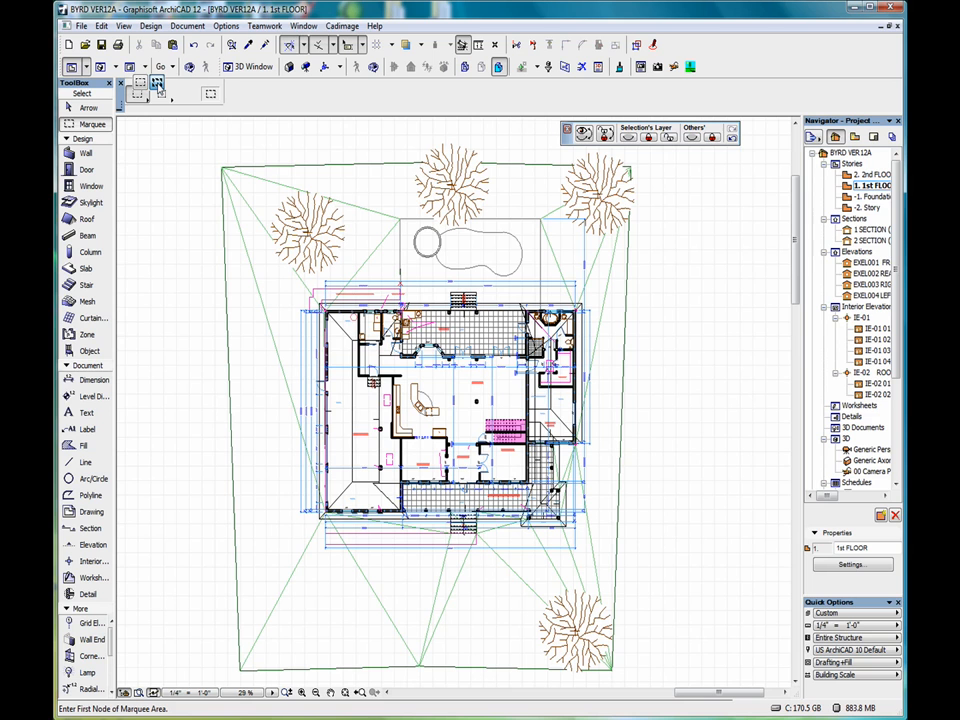
left_click(157, 84)
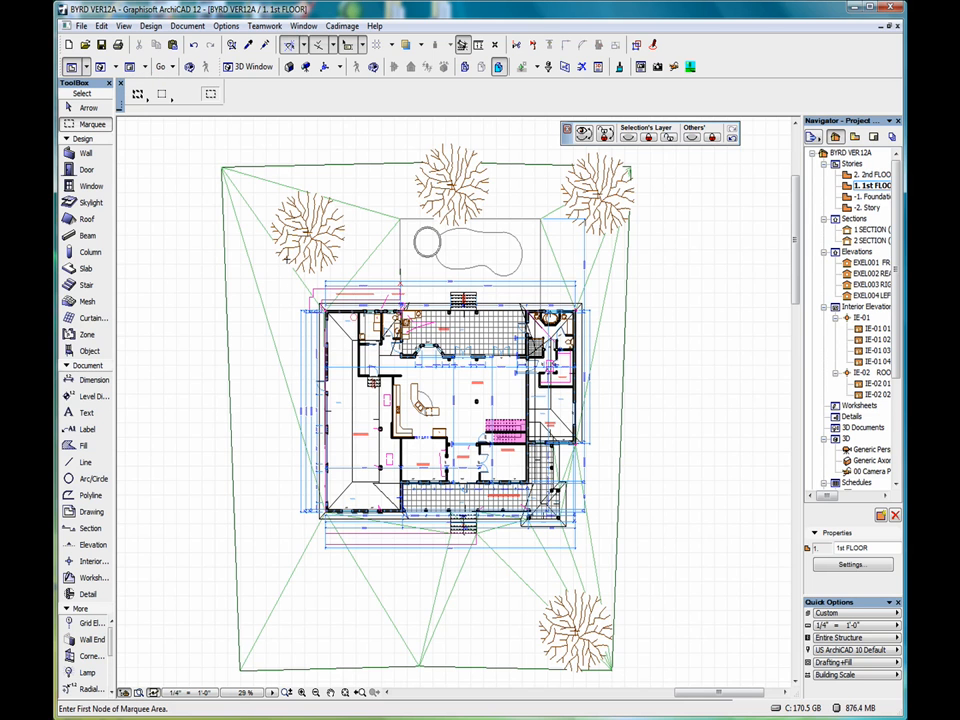
left_click(286, 257)
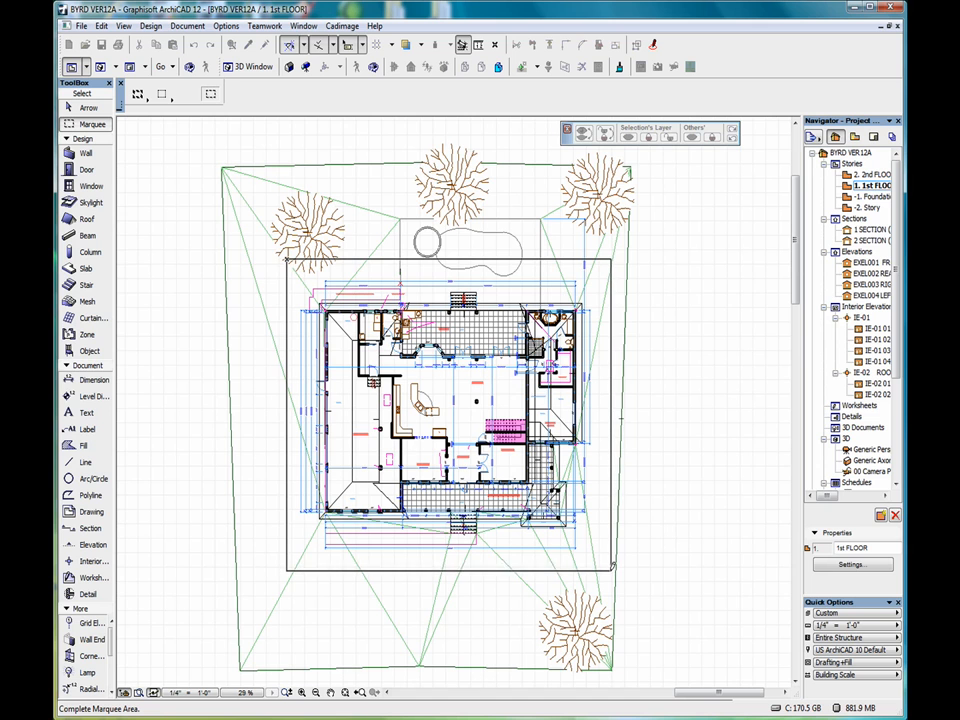
left_click(612, 568)
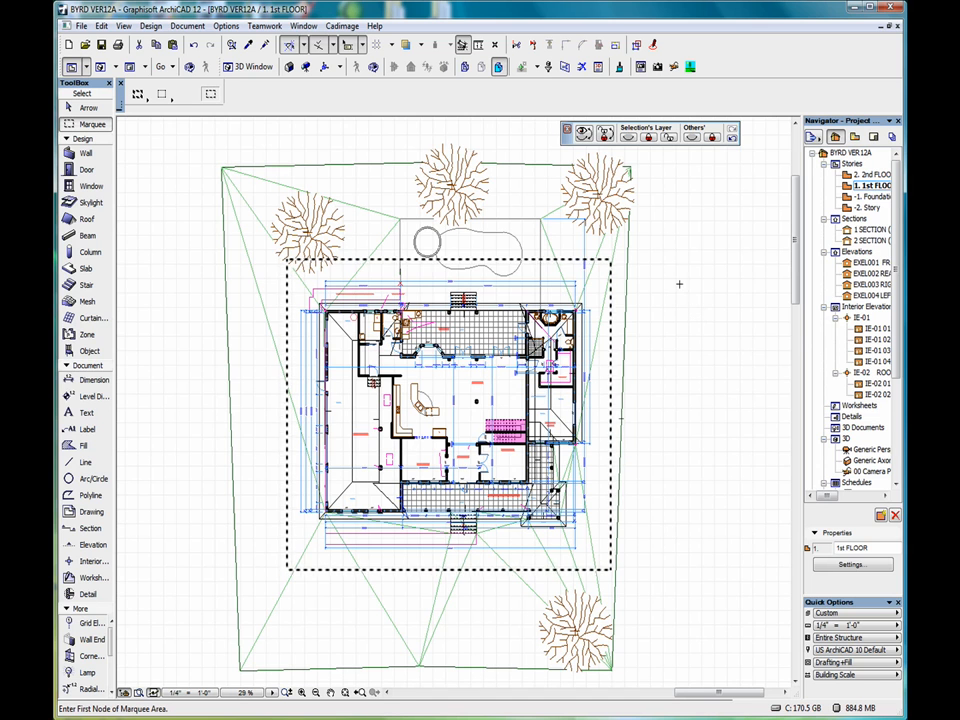
Show the all-floors marquee area in 3D and orbit around the complete multi-story house
right_click(680, 288)
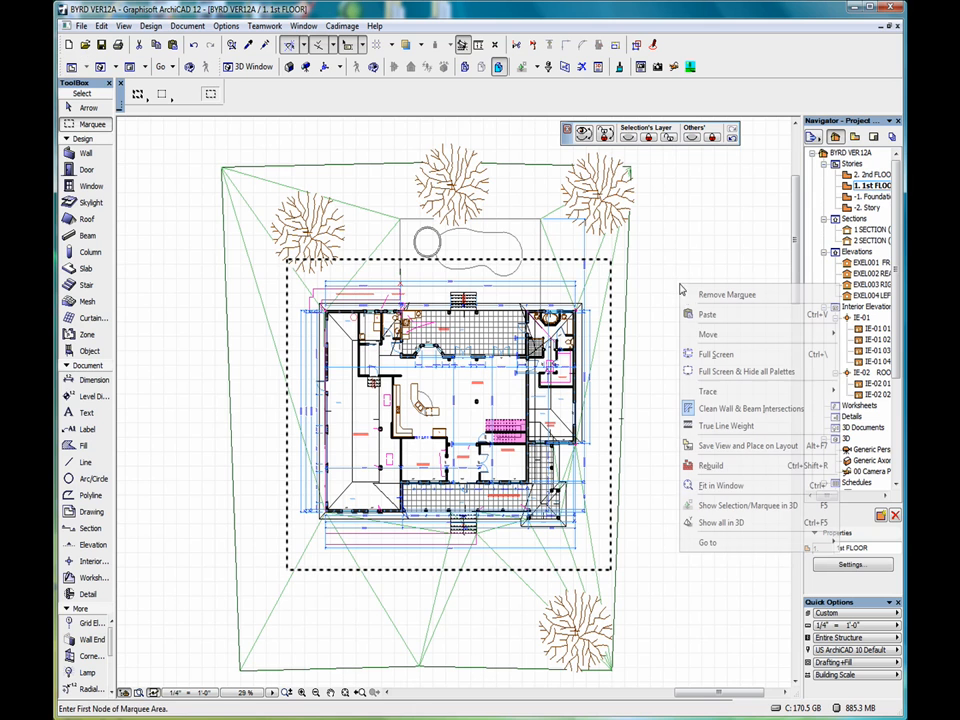
left_click(737, 506)
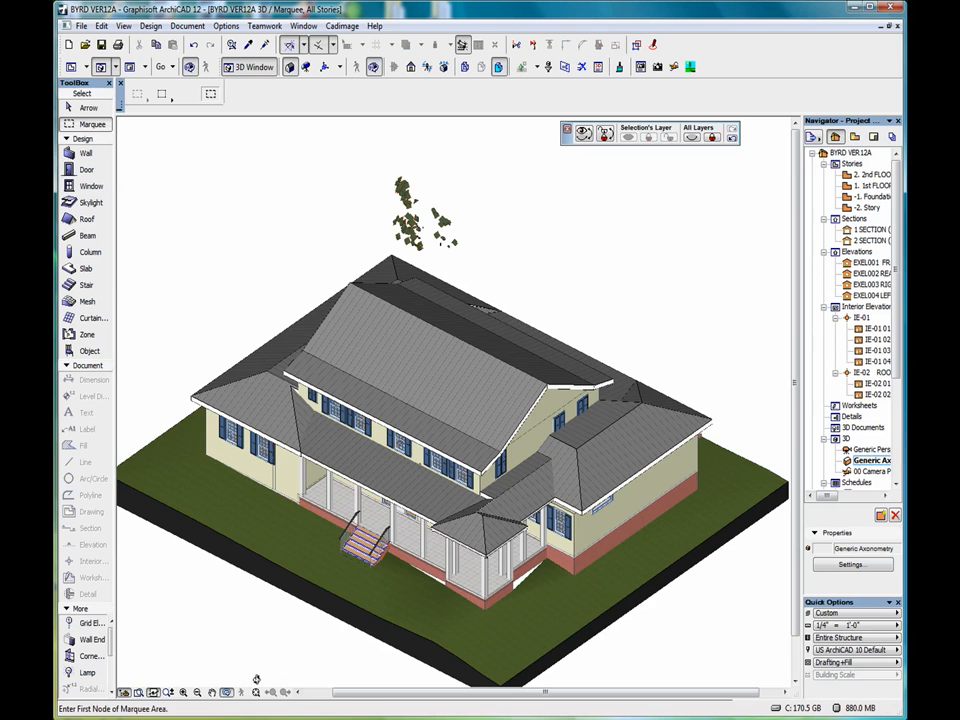
left_click_drag(344, 621, 501, 612)
Go back to the 1st floor plan and remove the rectangular all-floors marquee
double_click(868, 186)
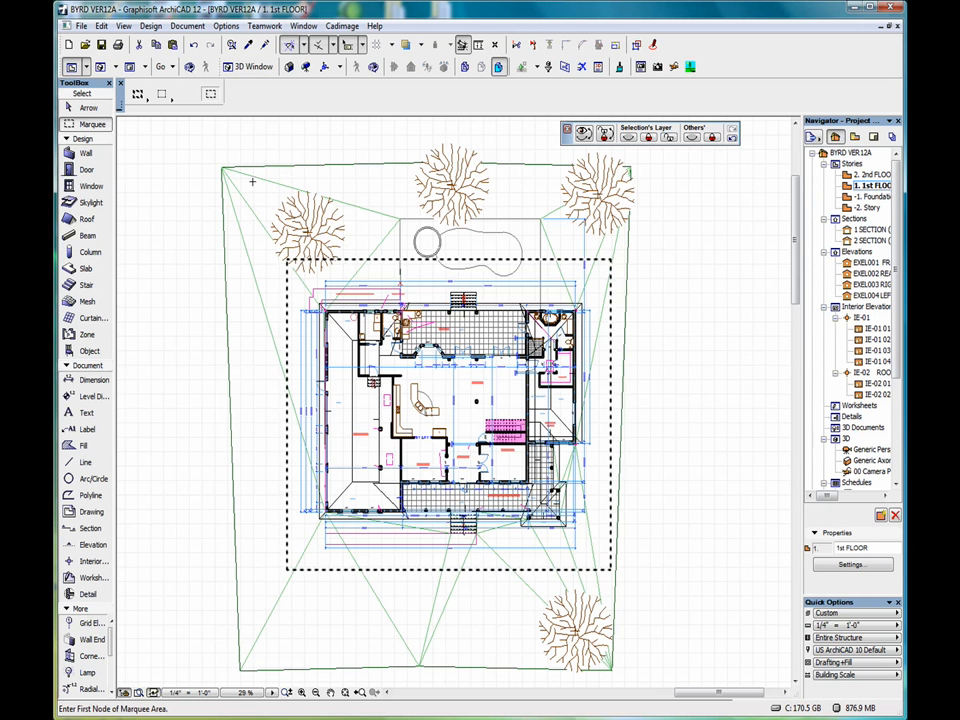
right_click(182, 175)
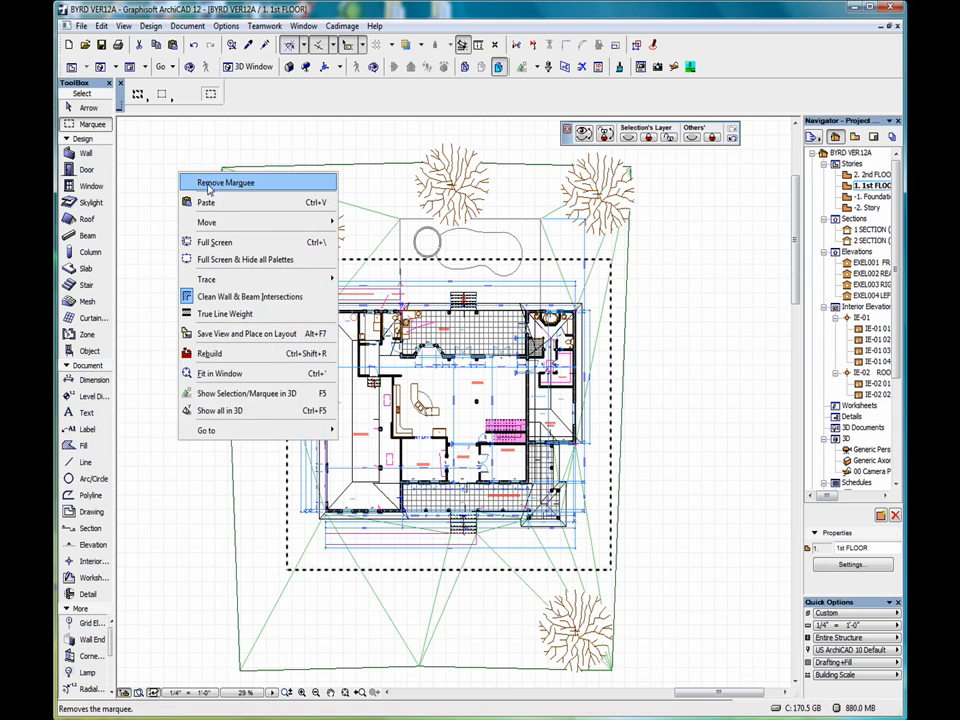
left_click(209, 186)
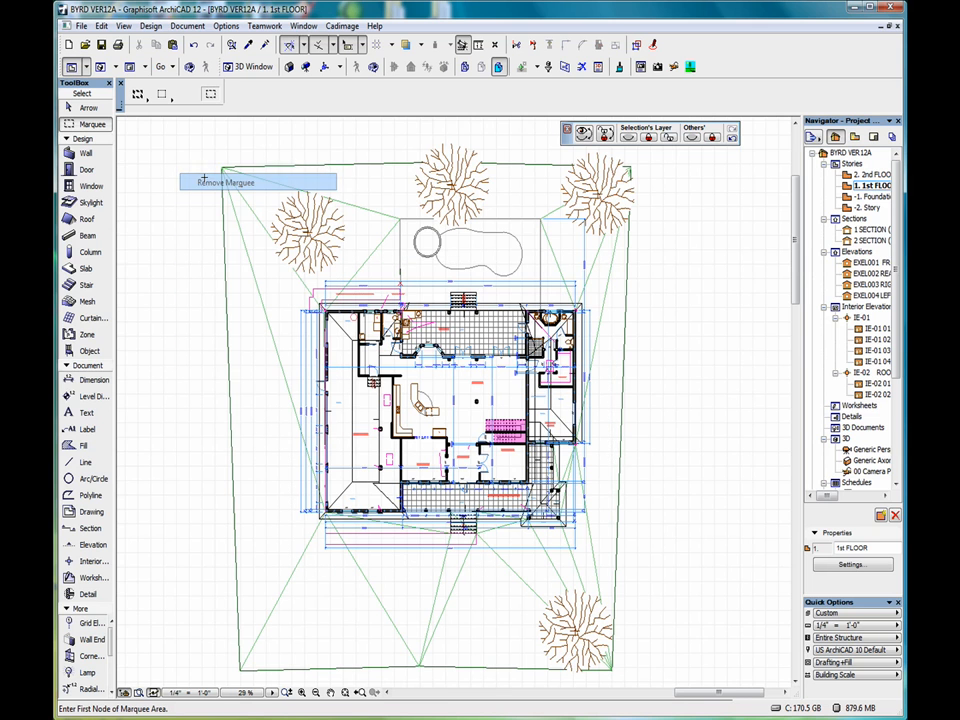
Set the marquee geometry to polygonal and draw a closed irregular all-floors marquee cutting through the house, starting below the front porch
left_click(162, 99)
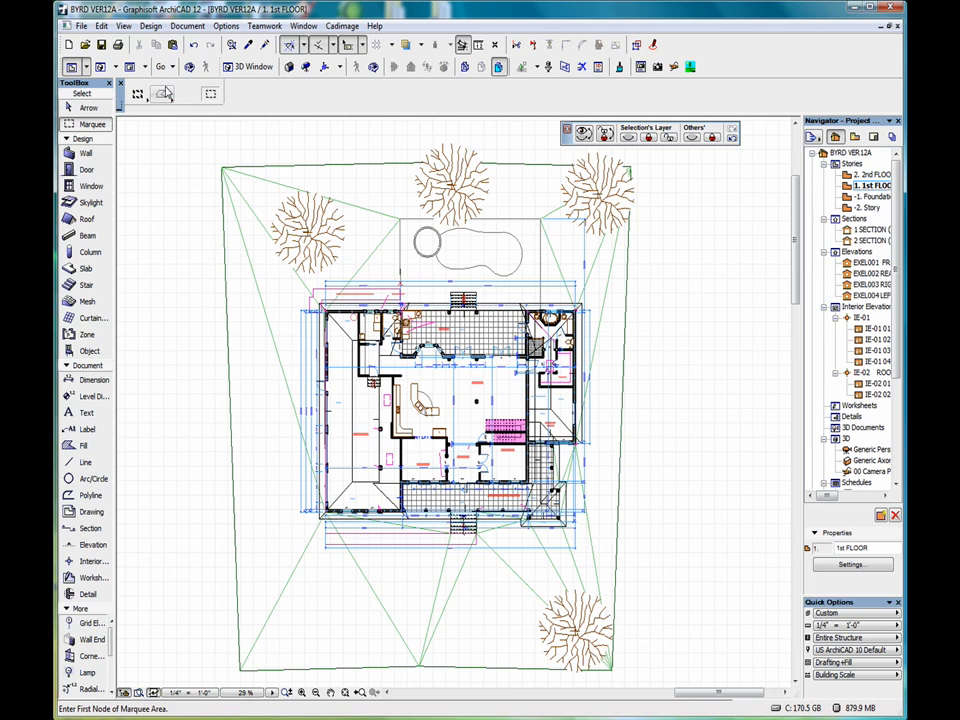
left_click(166, 92)
left_click(419, 559)
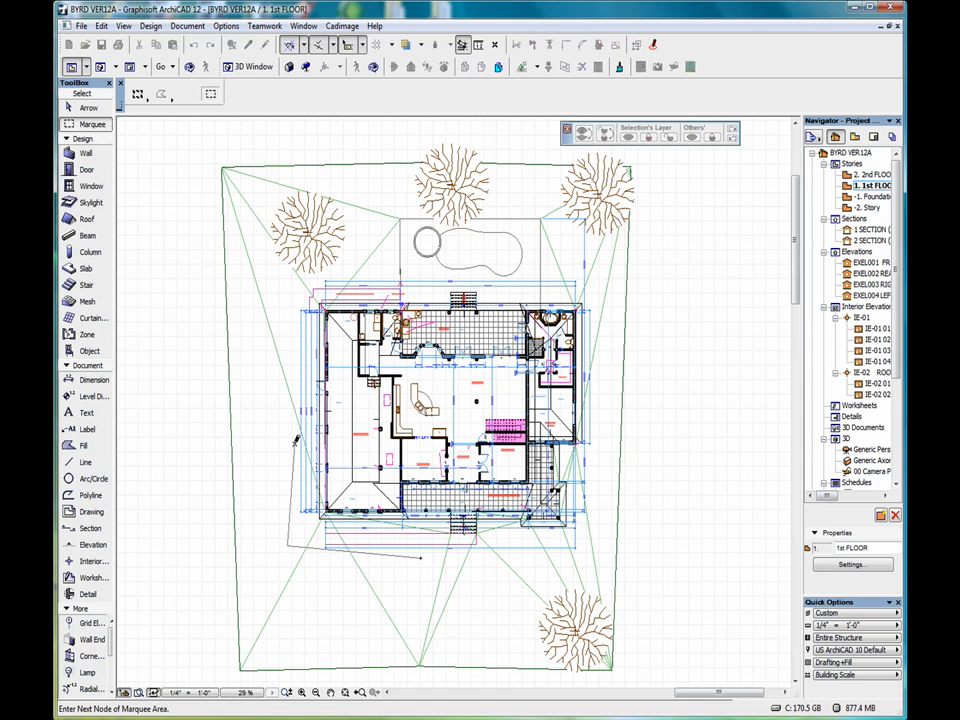
left_click(368, 352)
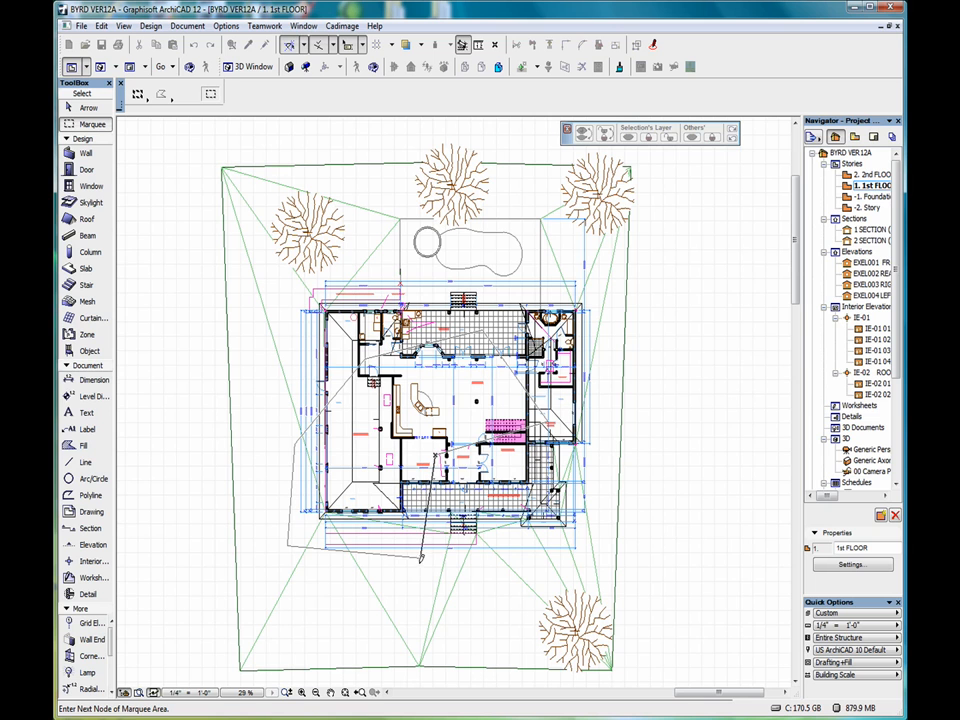
double_click(422, 557)
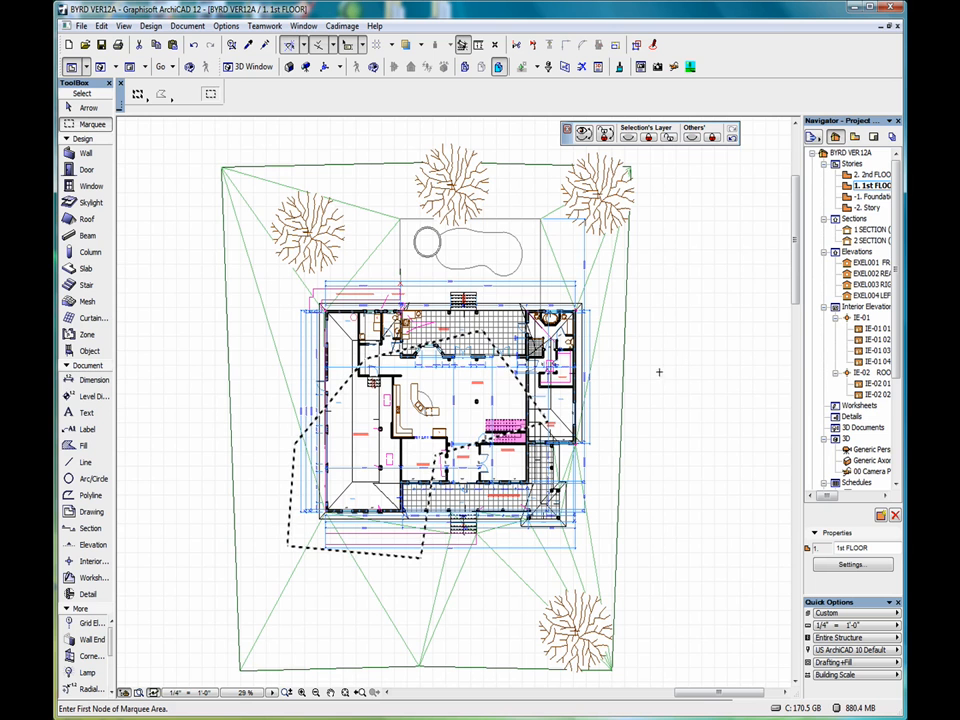
Show the polygonal marquee area in 3D and orbit to examine the irregular cut through all stories
right_click(665, 310)
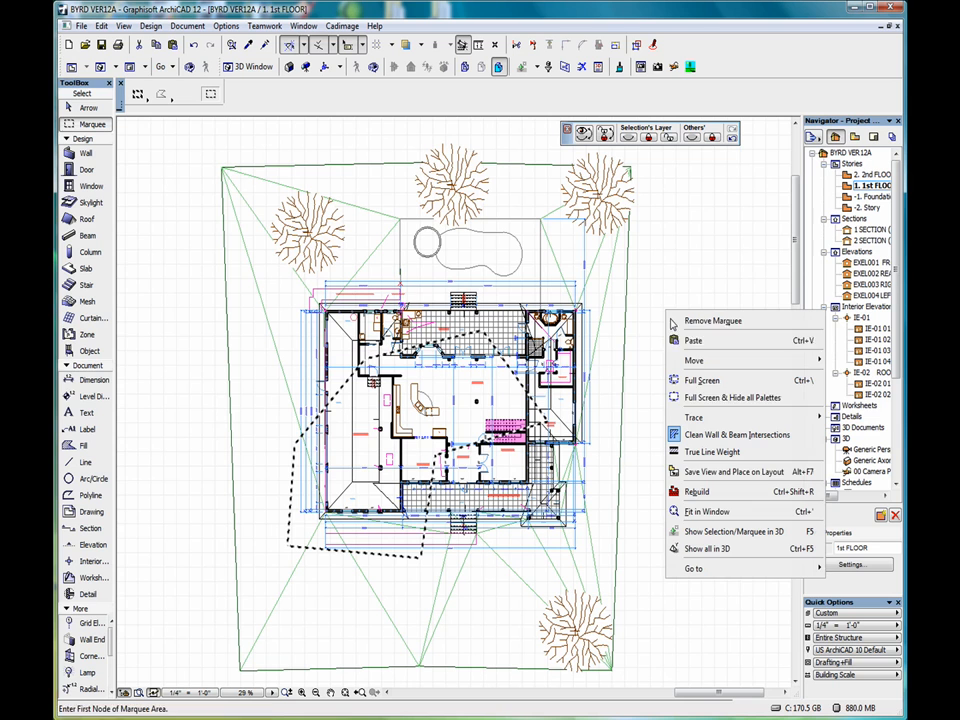
left_click(718, 533)
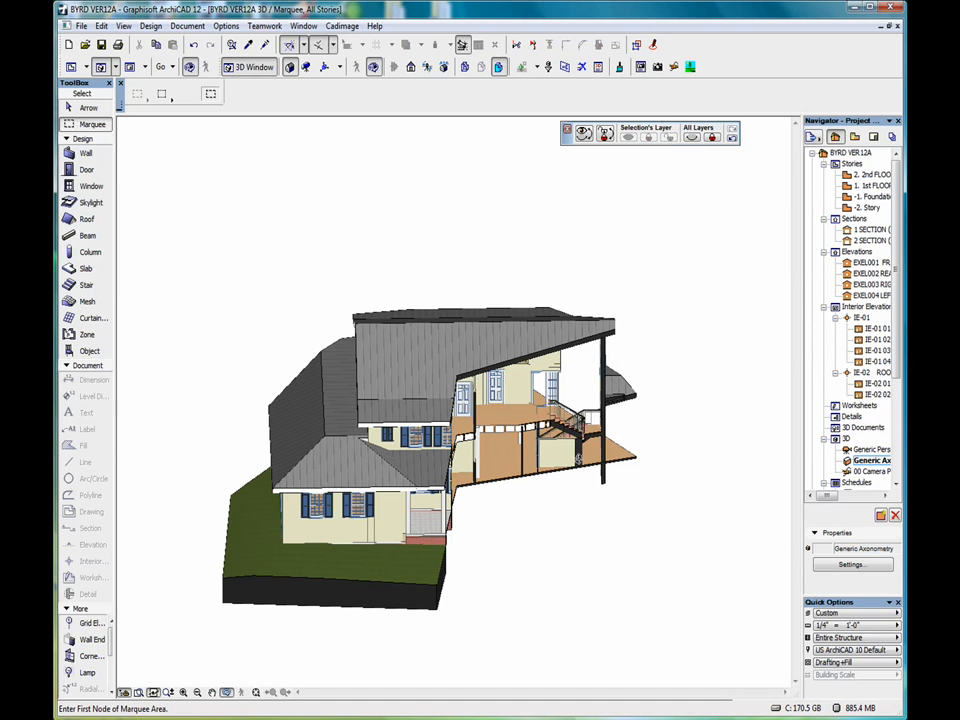
left_click_drag(543, 504, 578, 288)
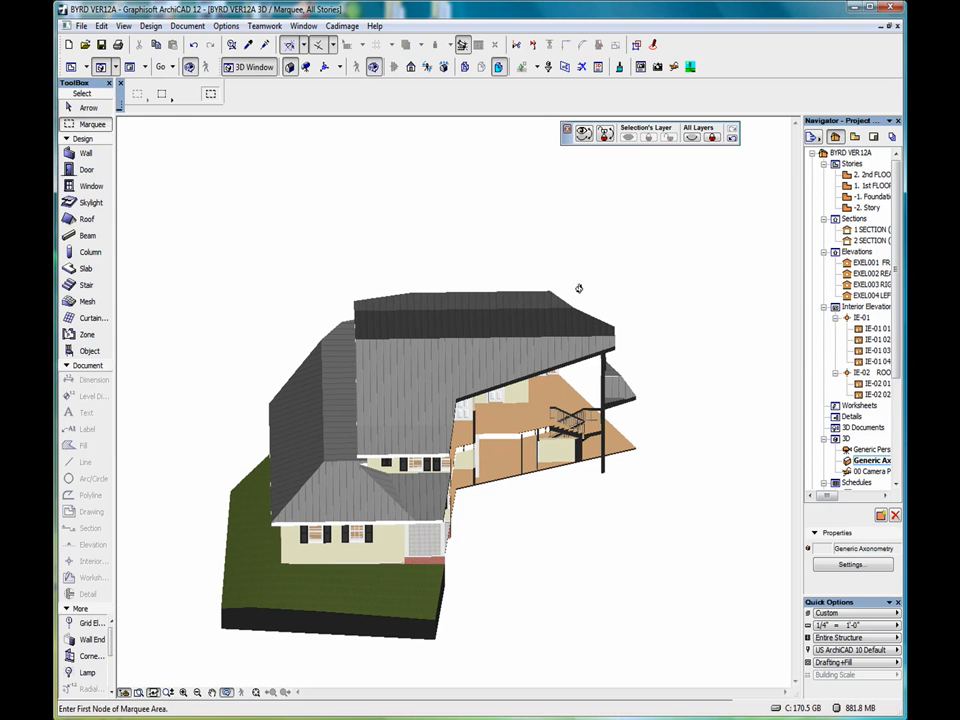
Open the 1st floor plan again and remove the polygonal marquee
double_click(864, 186)
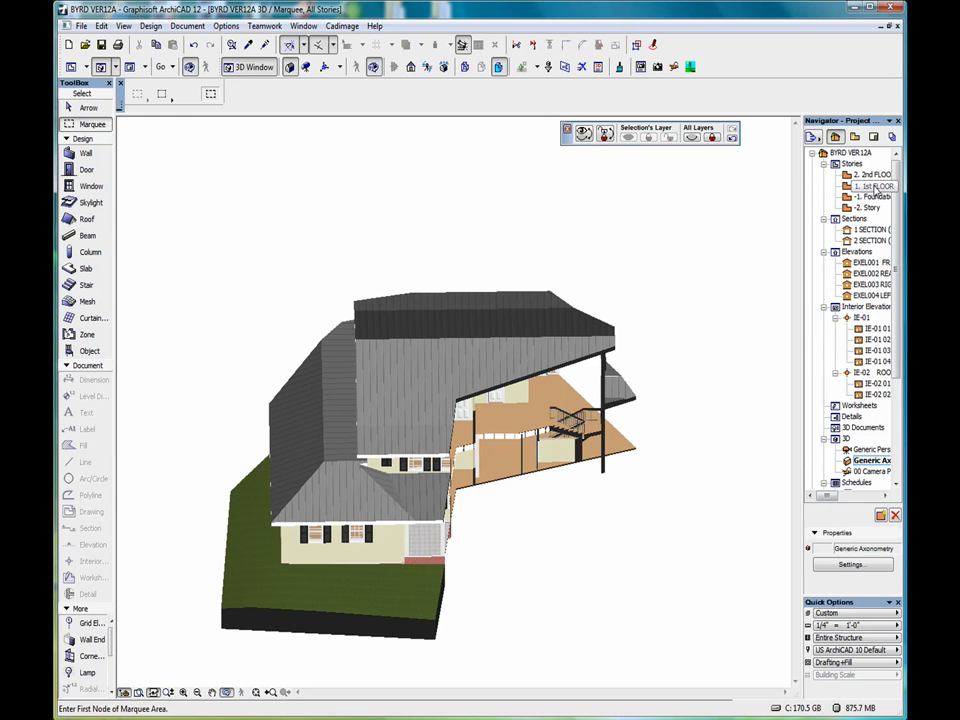
right_click(657, 317)
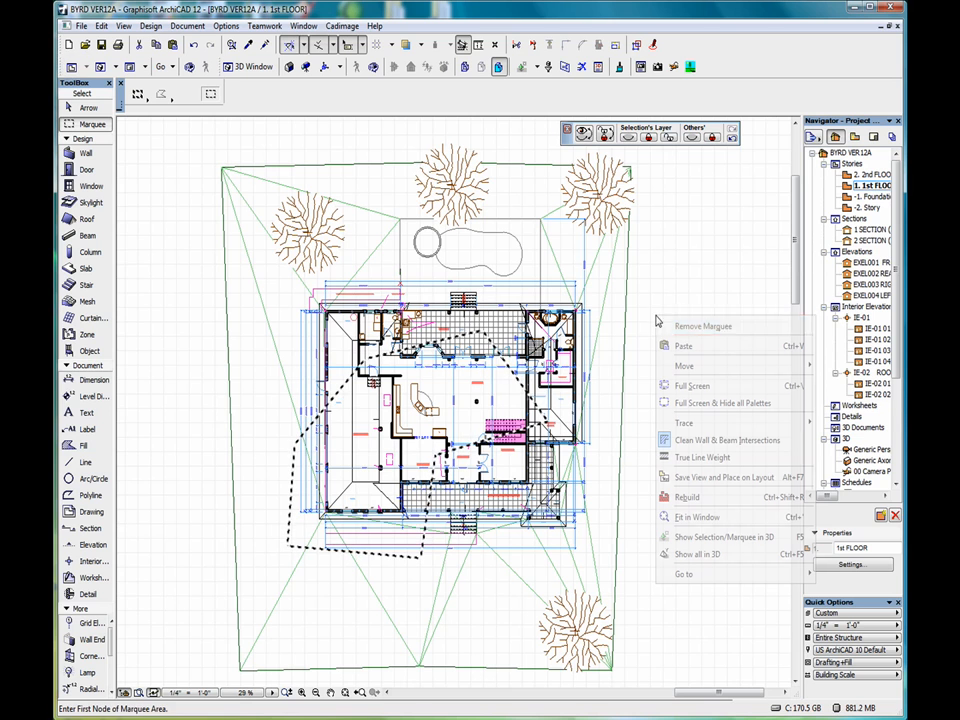
left_click(698, 327)
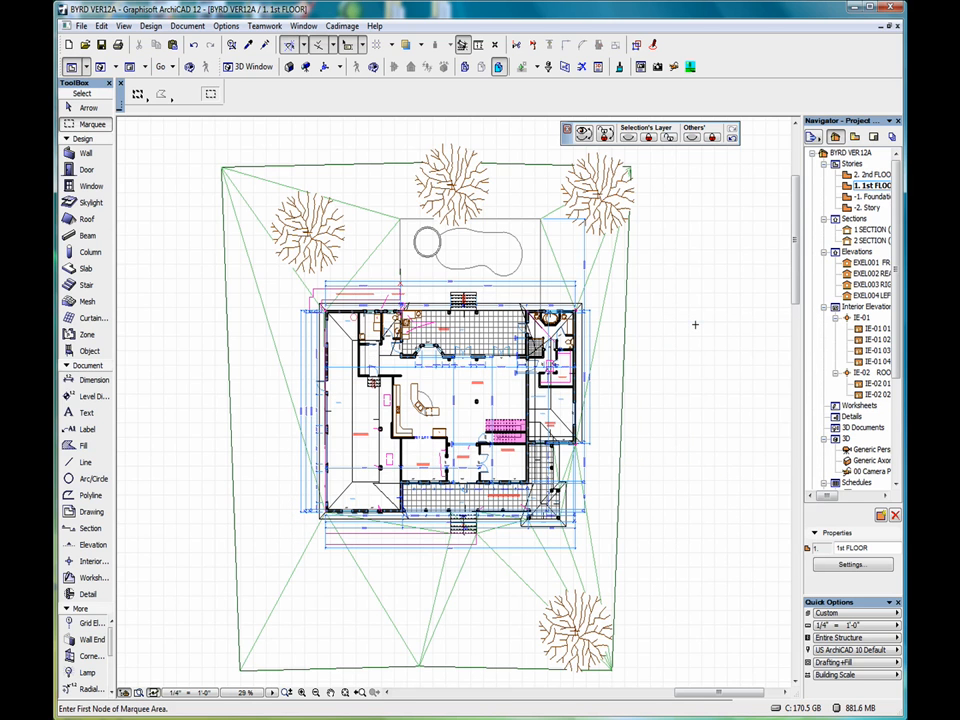
Set the marquee geometry to rotated rectangle and draw an all-floors marquee diagonally across the house and yard
left_click(166, 100)
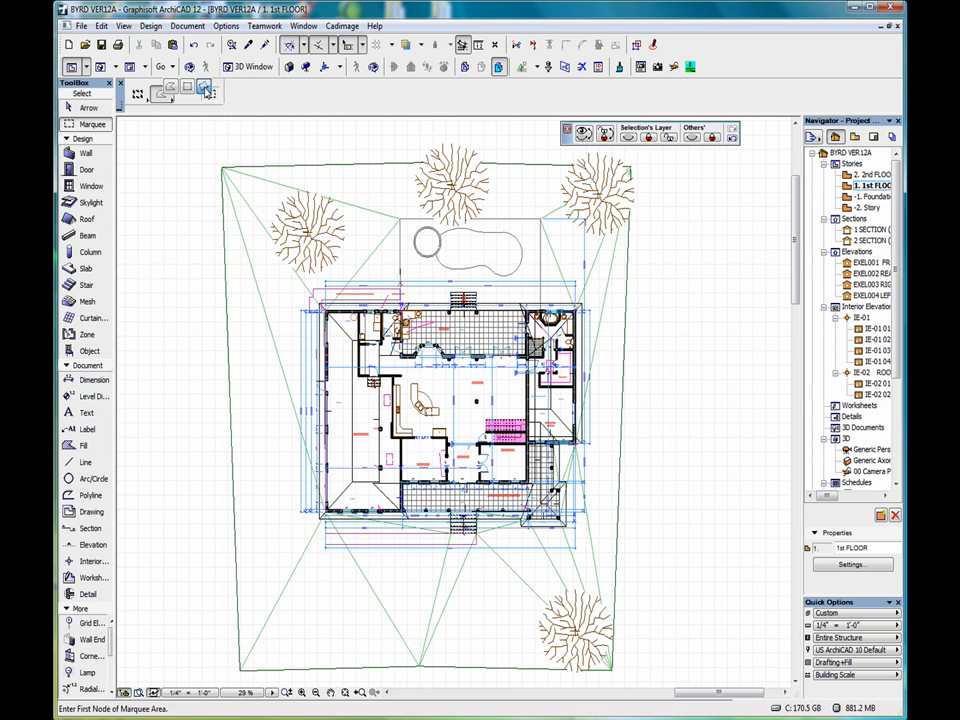
left_click(204, 89)
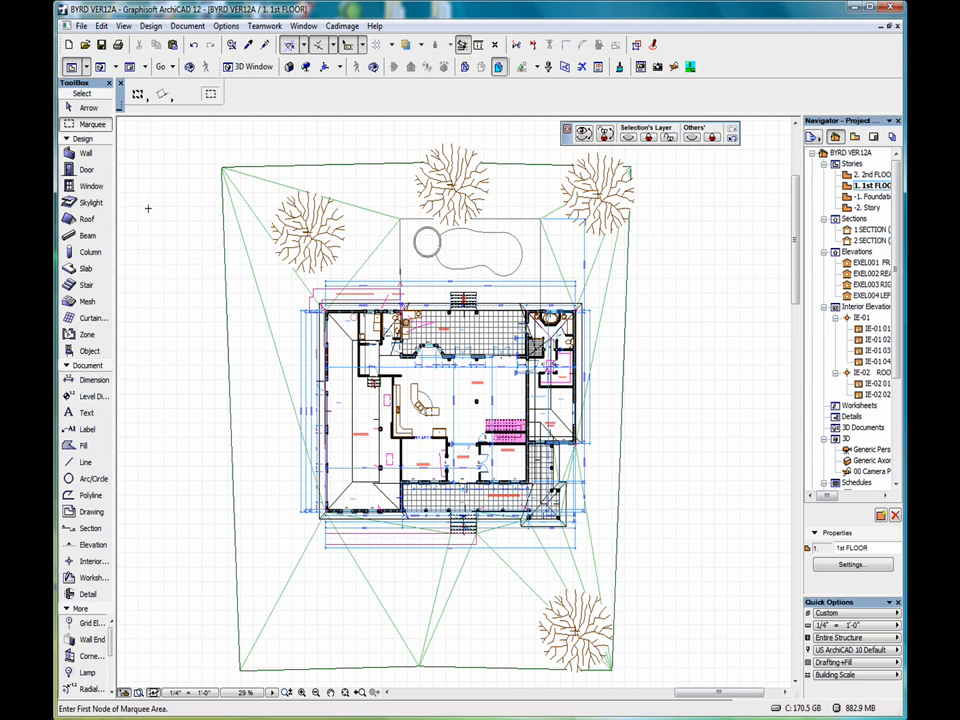
left_click(176, 354)
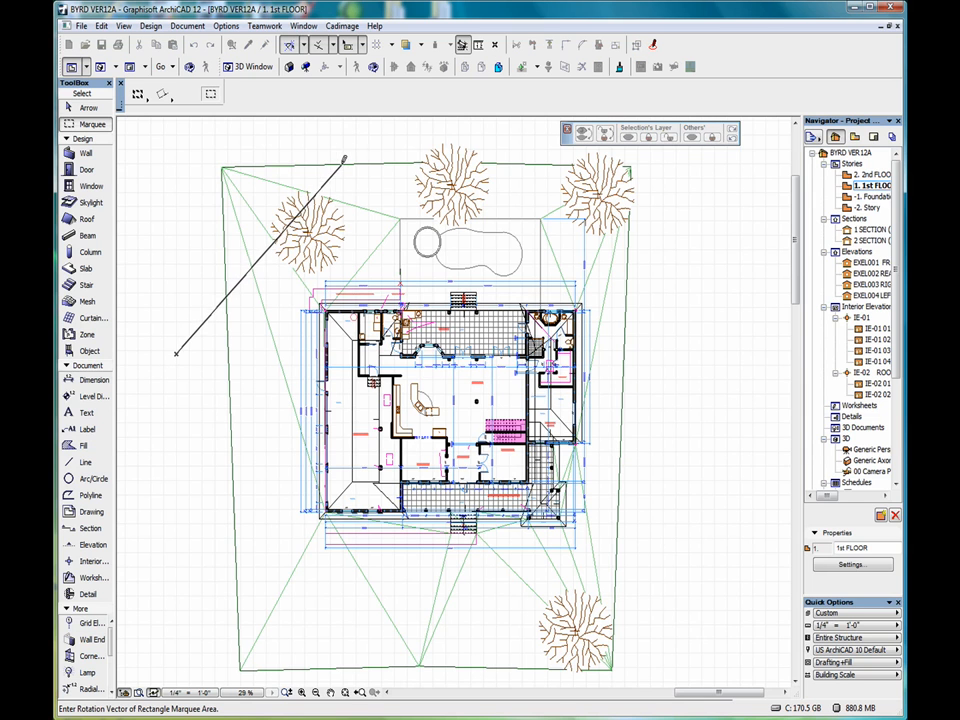
left_click(357, 151)
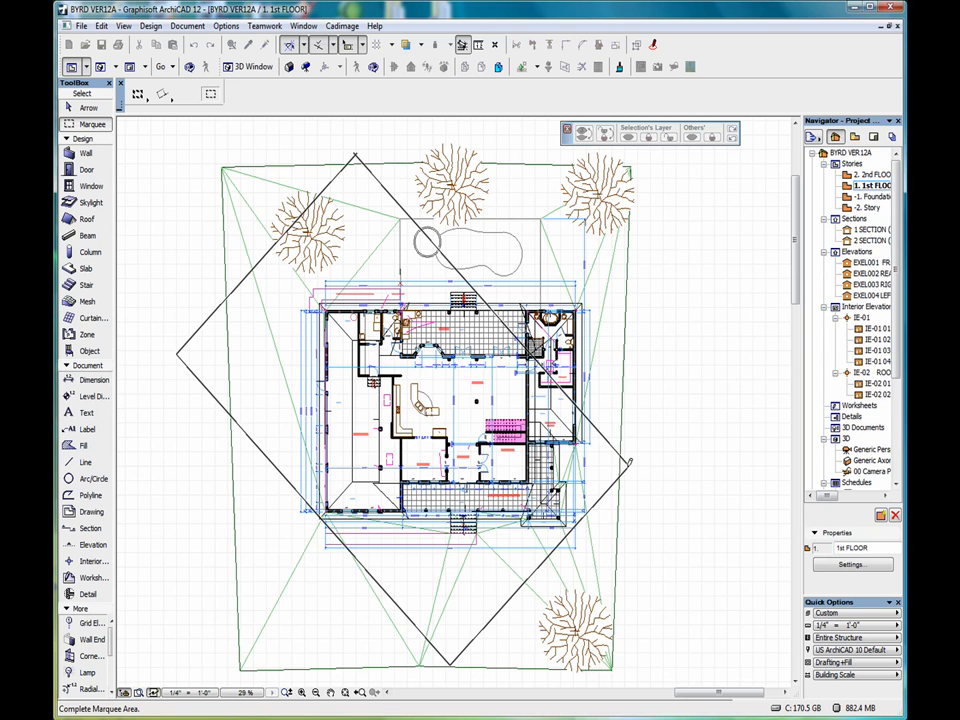
left_click(628, 465)
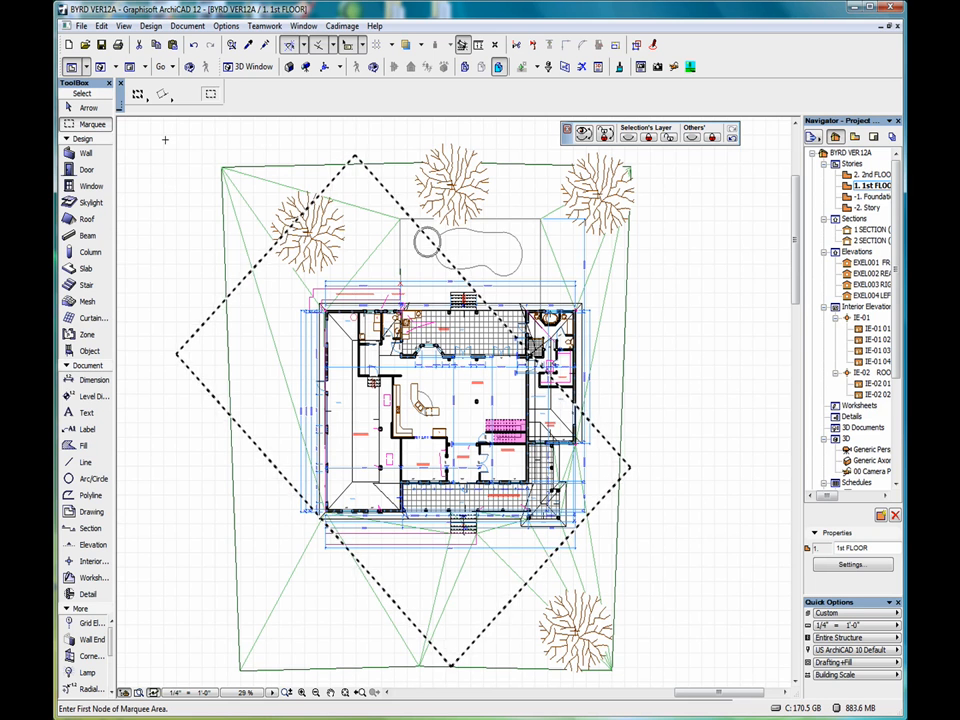
Replace the rotated marquee with an all-floors marquee of rectangular geometry enclosing the whole house
right_click(165, 140)
left_click(200, 147)
left_click(150, 123)
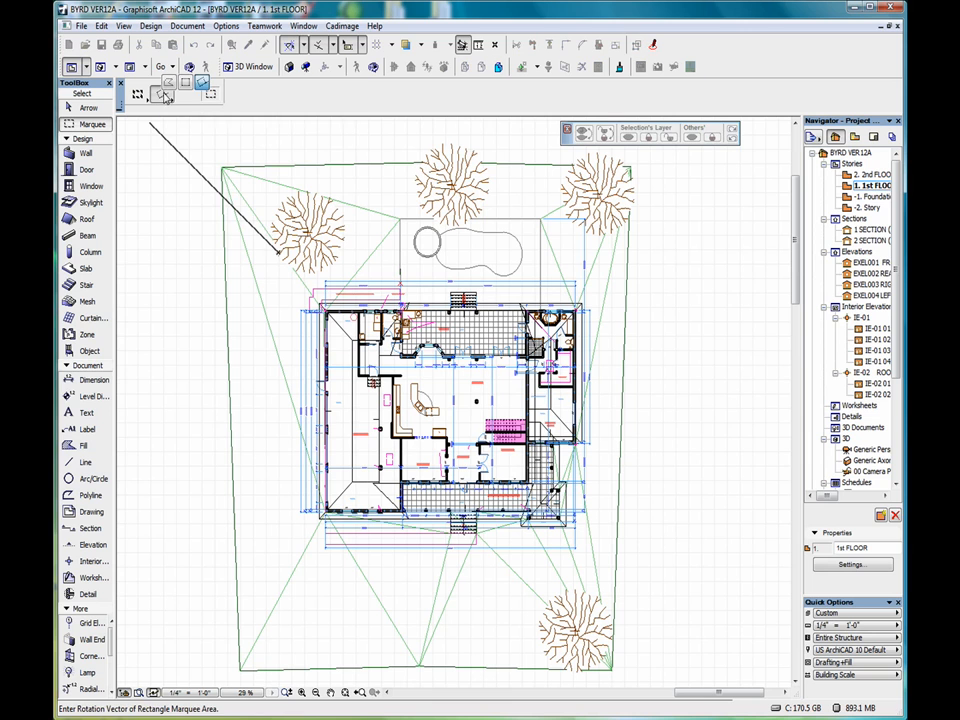
left_click(186, 84)
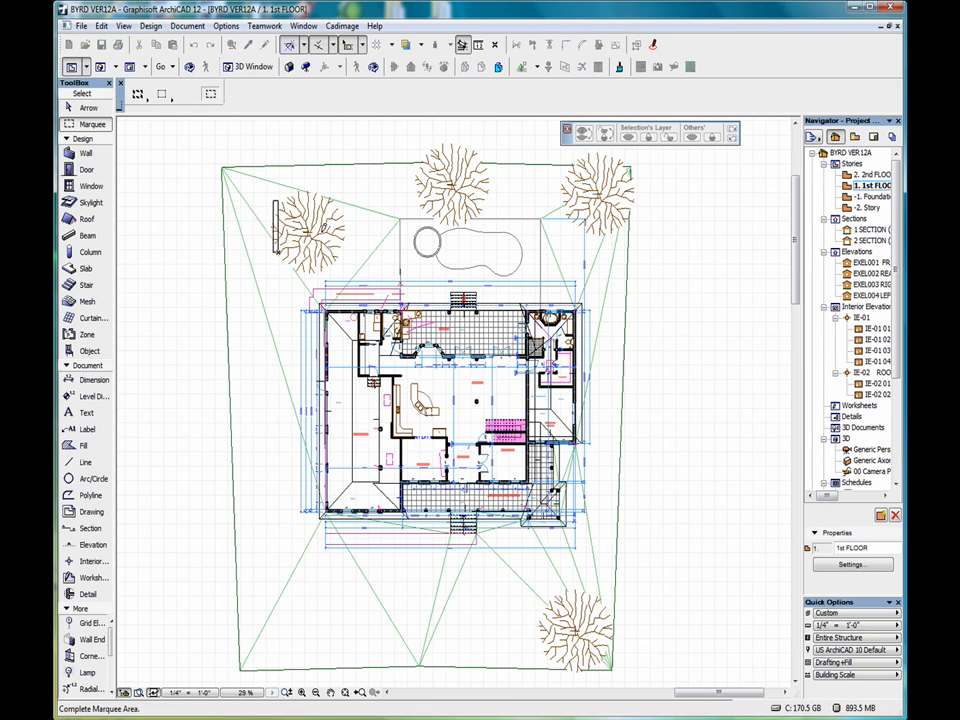
left_click(629, 584)
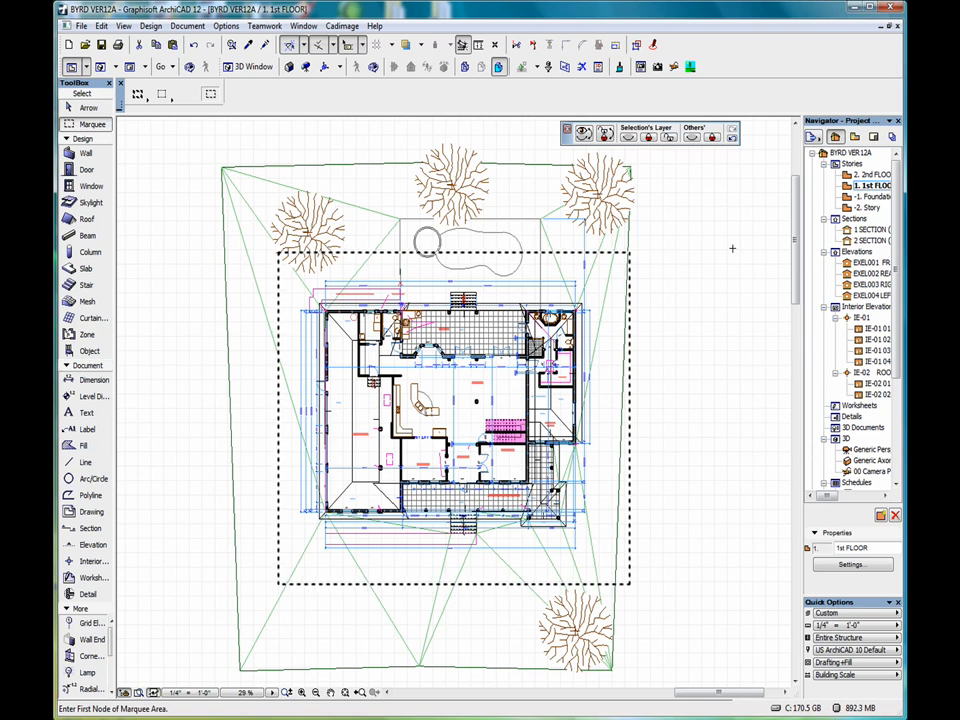
Redraw the rectangular all-floors marquee around the whole house and clear it
key("Escape")
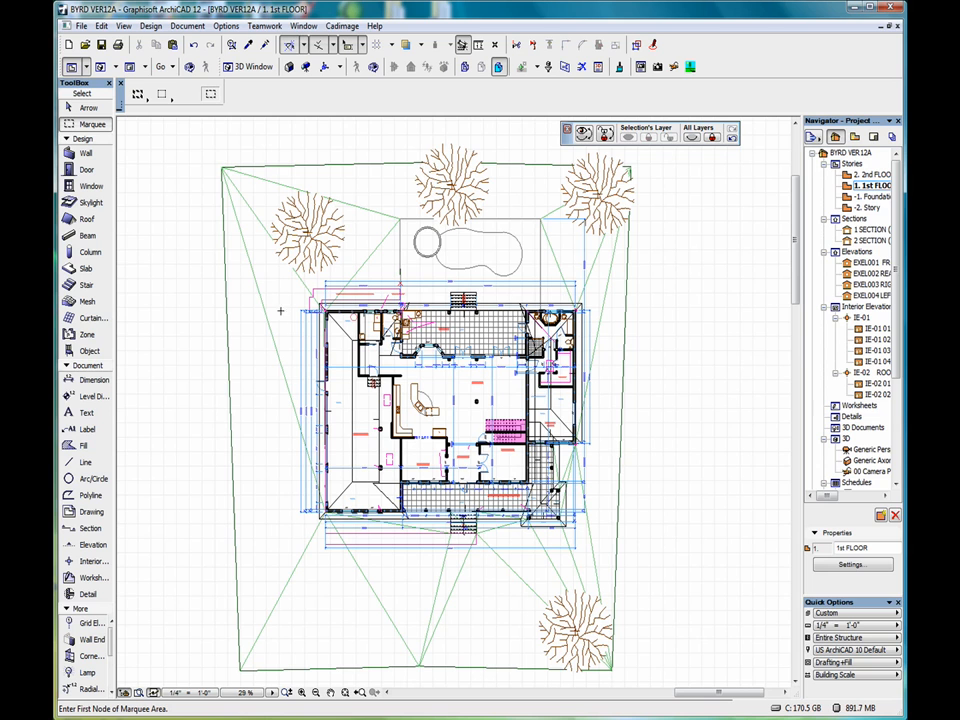
left_click(260, 245)
left_click(631, 556)
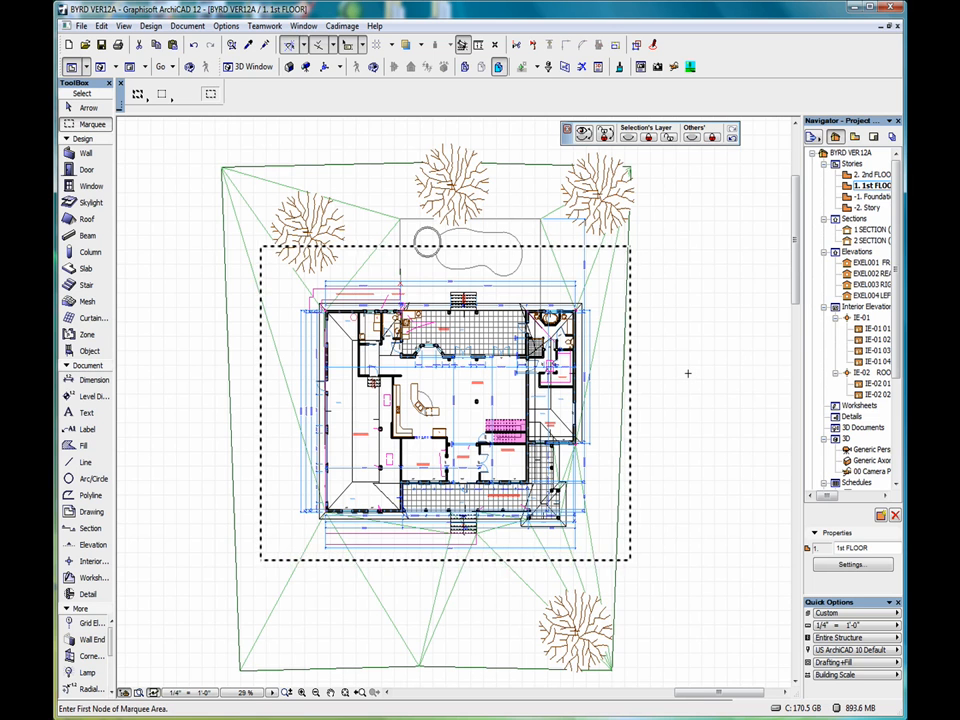
key("Escape")
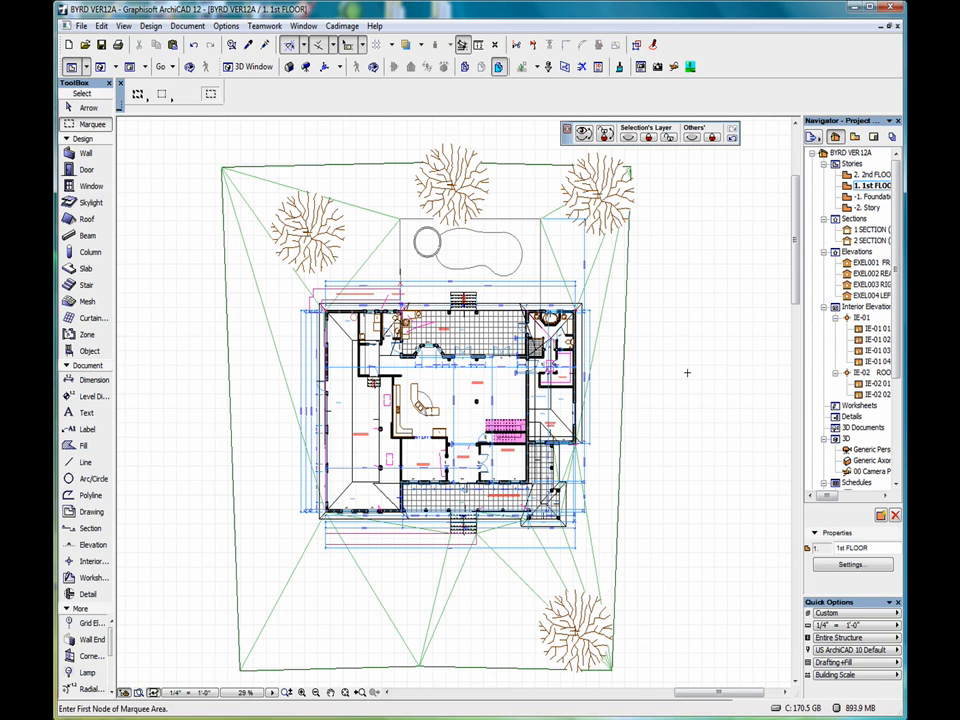
Draw rectangular single-floor marquees around the whole house and over its office and front porch corner, and clear them
left_click(284, 262)
left_click(636, 565)
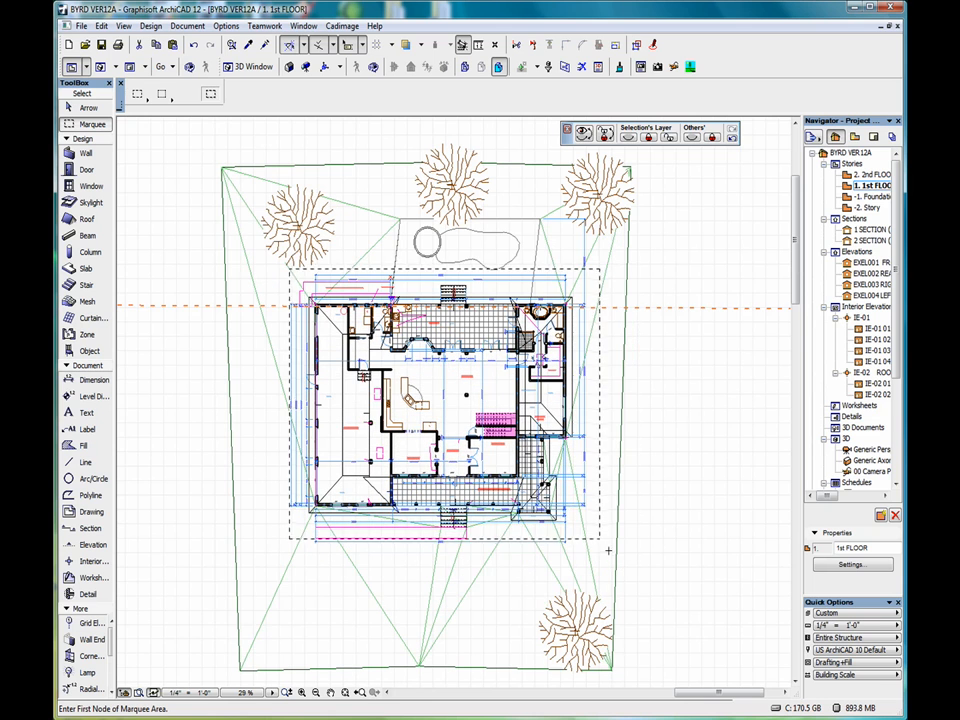
left_click(415, 410)
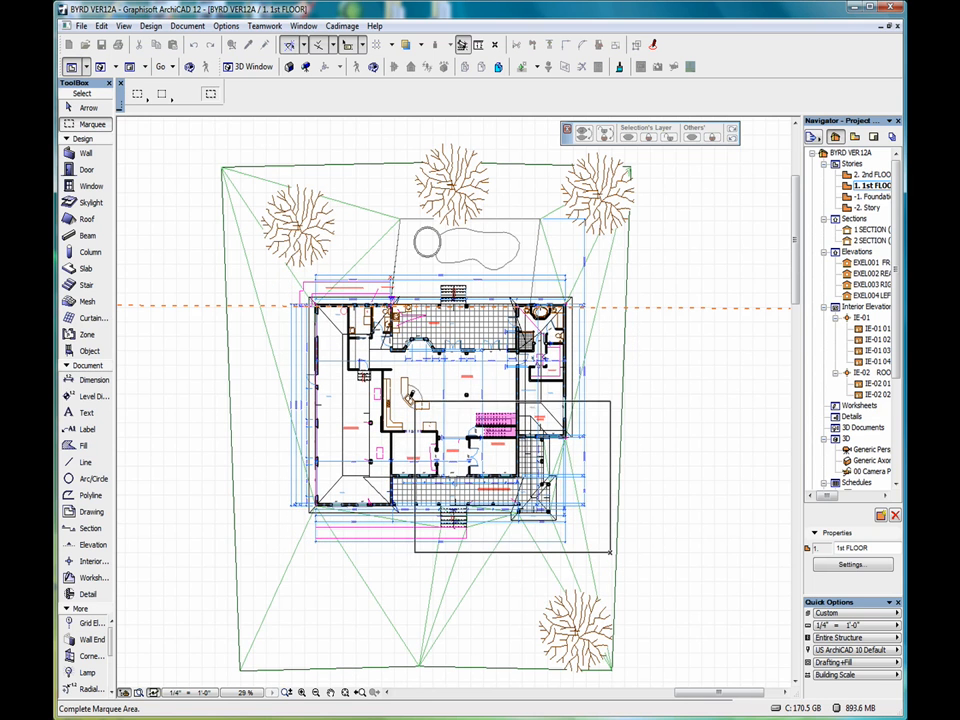
left_click(610, 551)
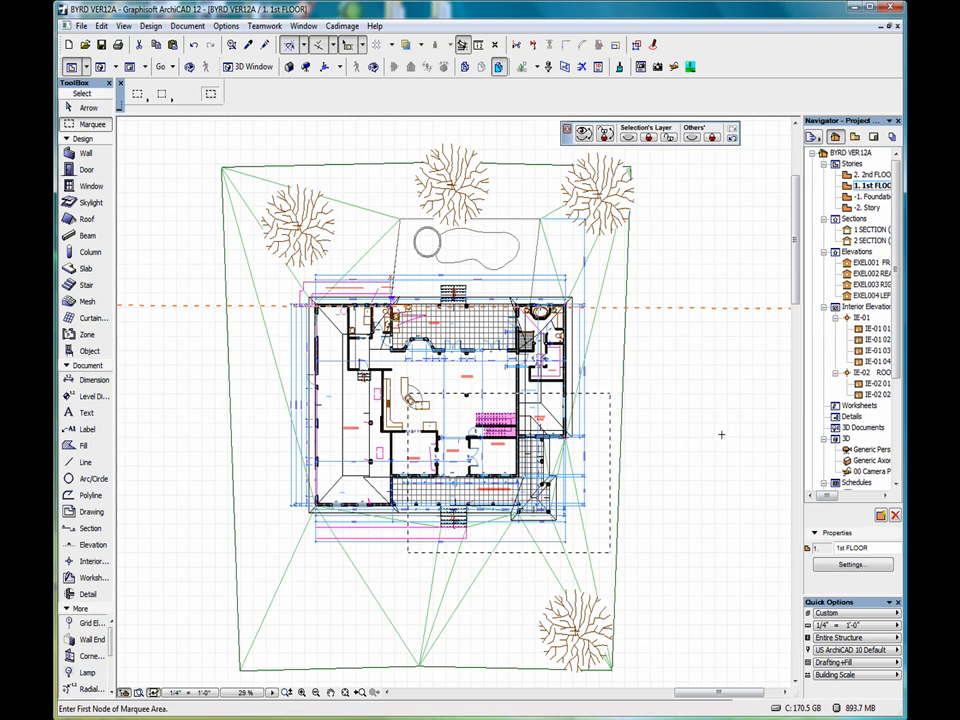
right_click(683, 371)
left_click(730, 381)
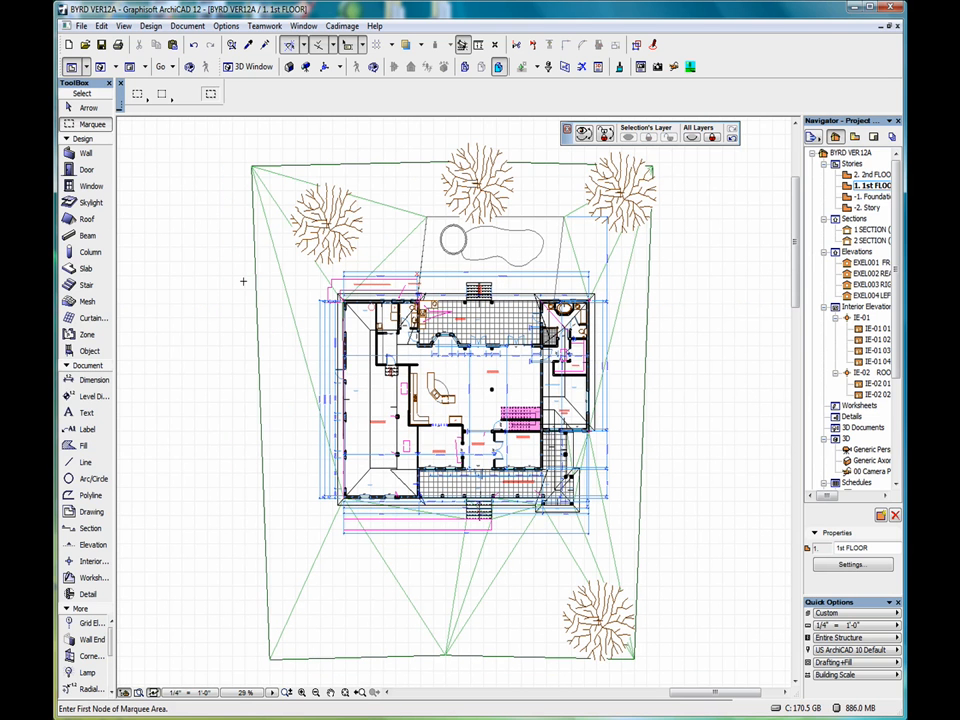
Draw a rectangular single-floor marquee around the master bathroom and closet area
scroll(496, 362, "up", 3)
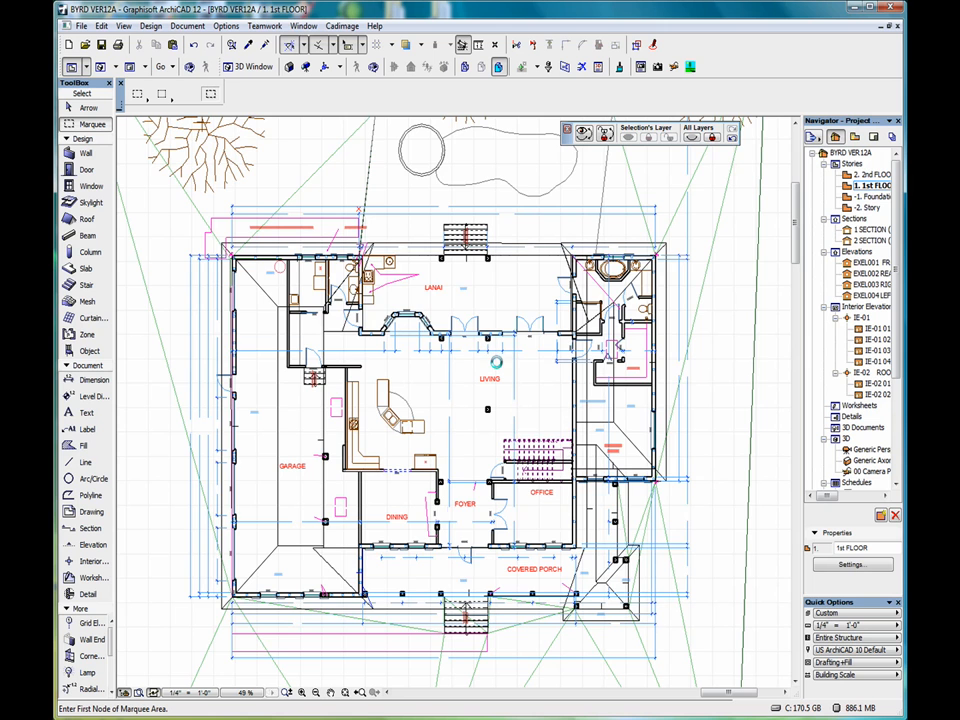
scroll(496, 362, "up", 1)
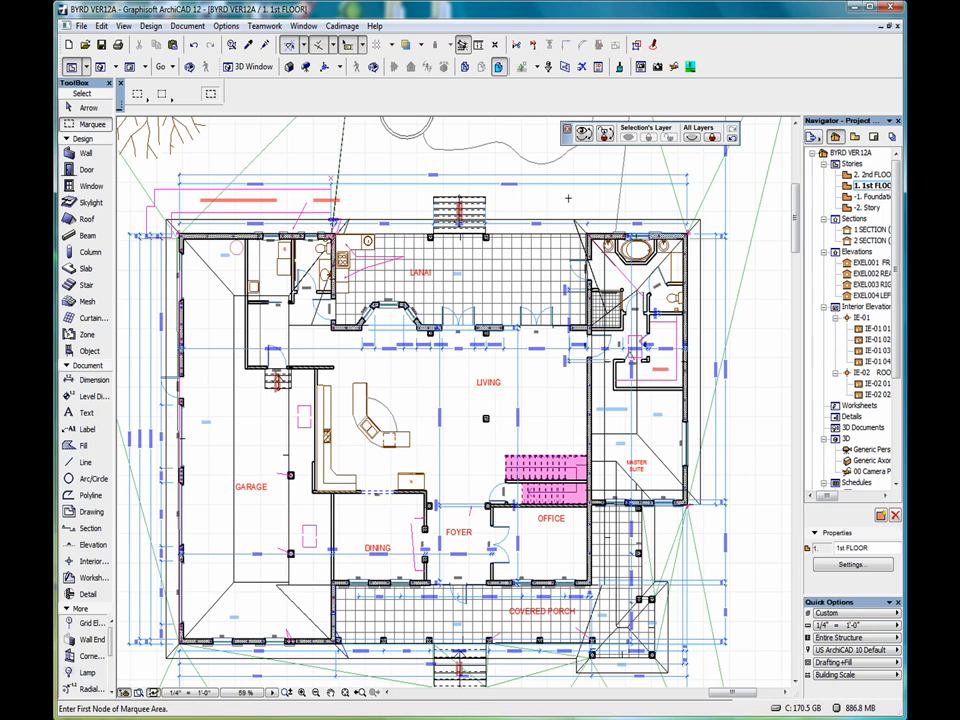
left_click(563, 200)
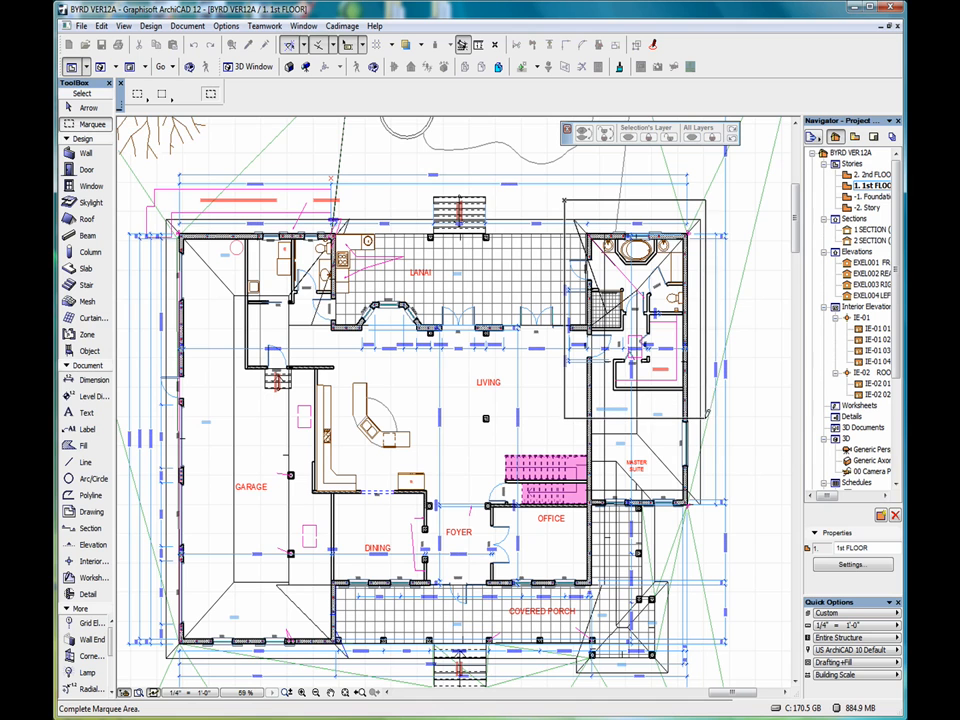
left_click(705, 420)
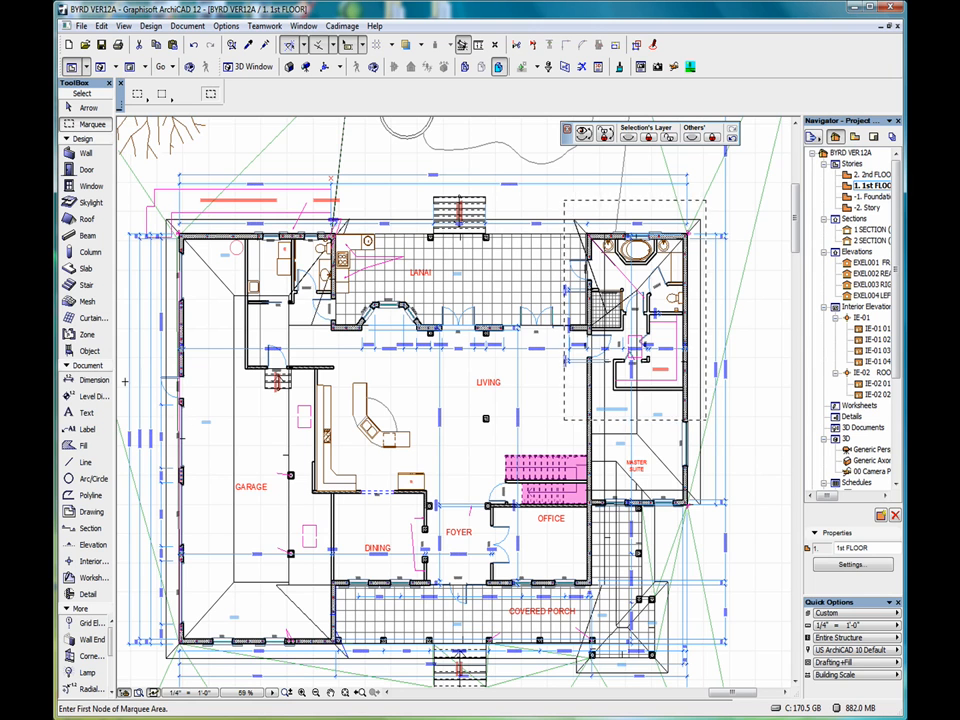
Activate the Object tool and select all objects inside the marquee, checking the bathroom fixtures up close
left_click(87, 352)
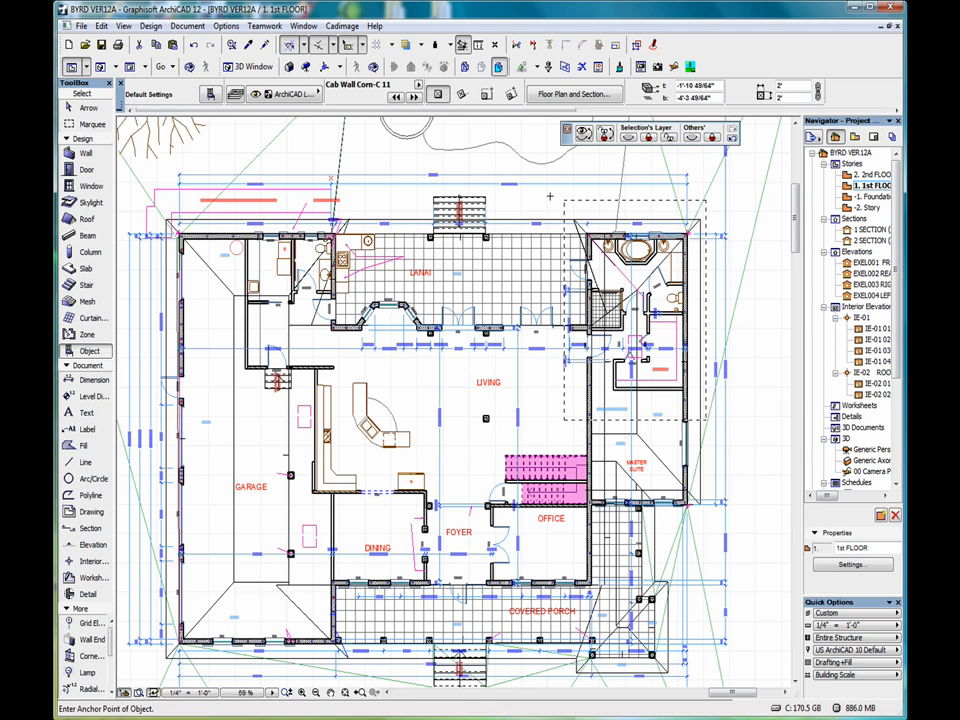
key("ctrl+a")
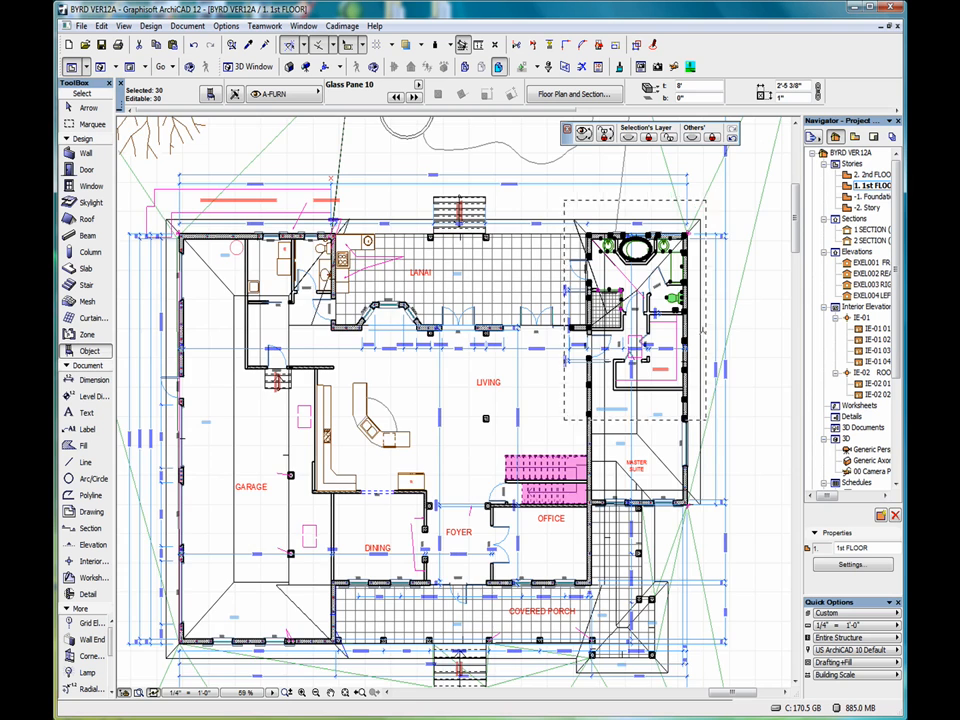
scroll(705, 330, "up", 4)
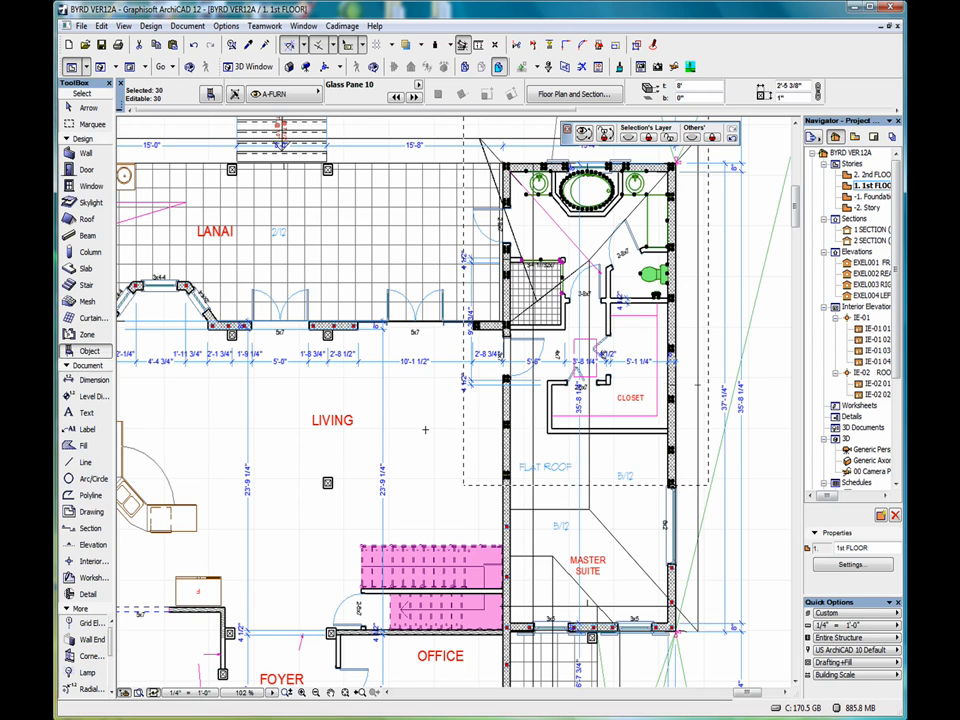
Fit the whole plan in the window, remove the marquee and deselect the objects
left_click(345, 692)
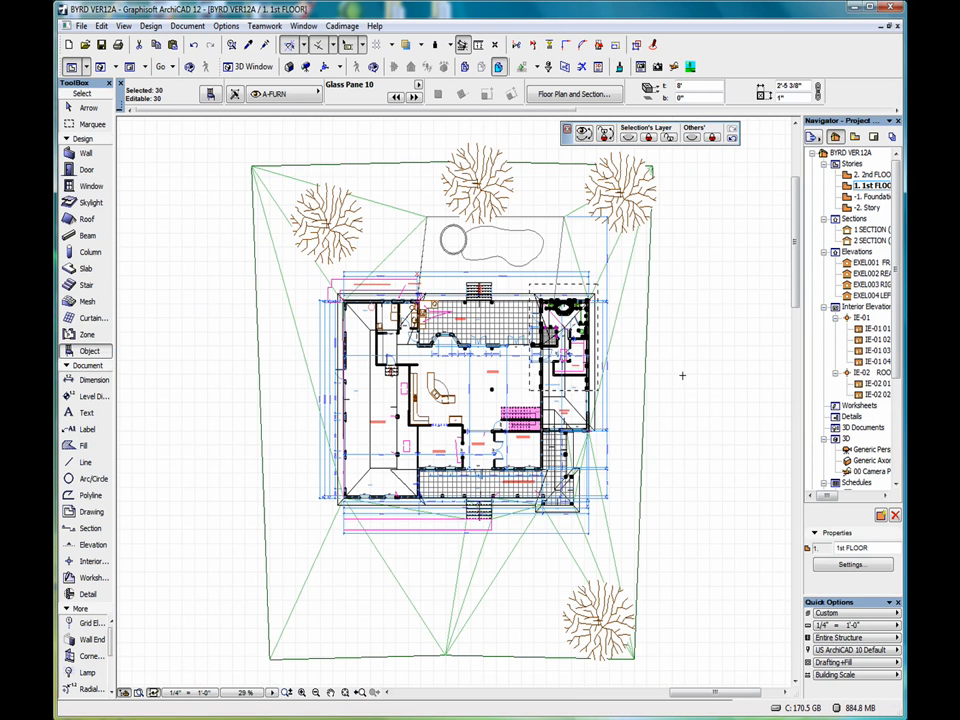
right_click(676, 348)
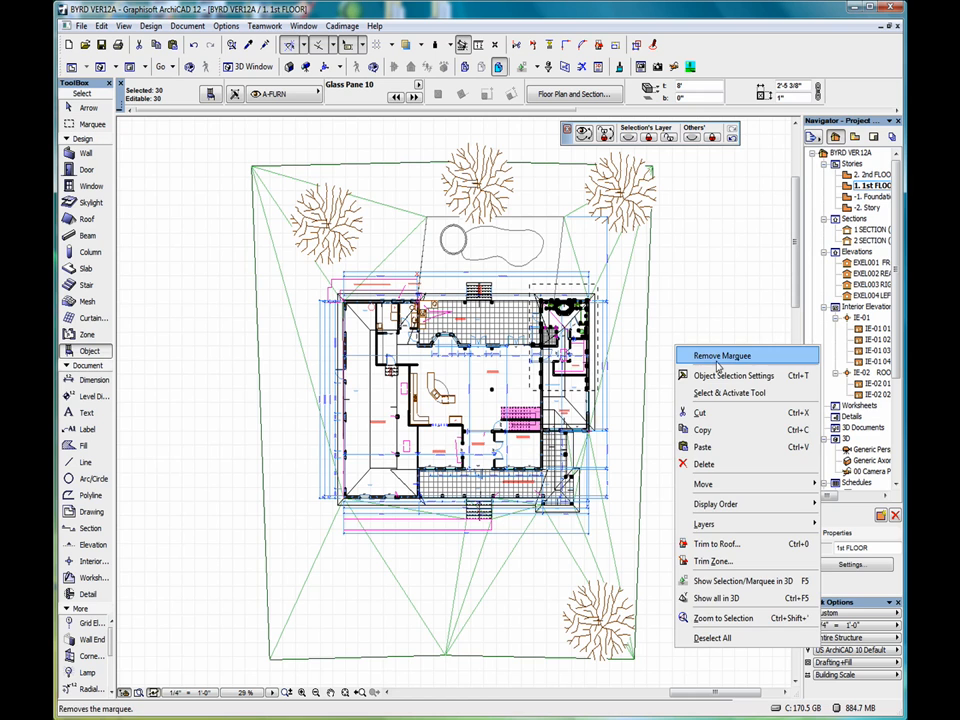
left_click(718, 355)
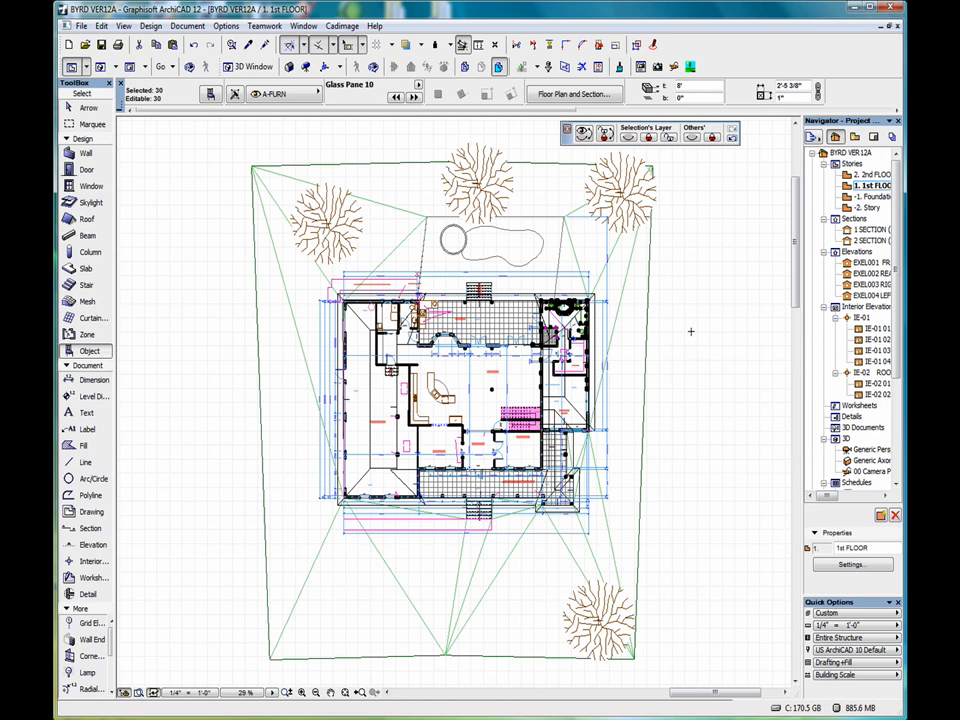
key("Escape")
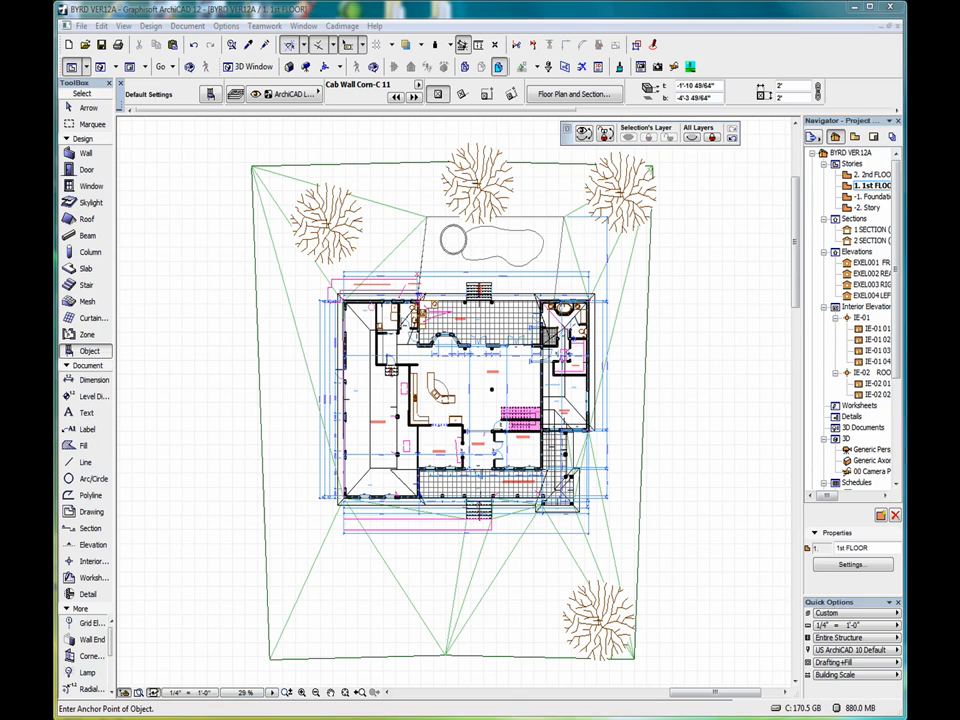
Show the entire model in 3D, fit it in the window and orbit to a front view from the garage side
right_click(688, 325)
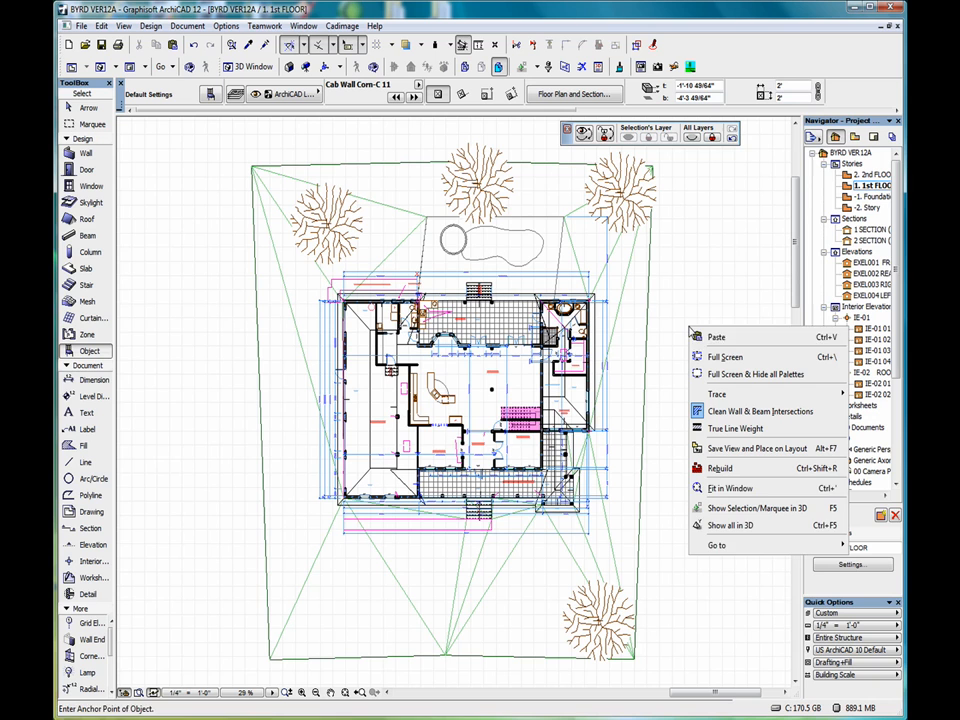
left_click(751, 529)
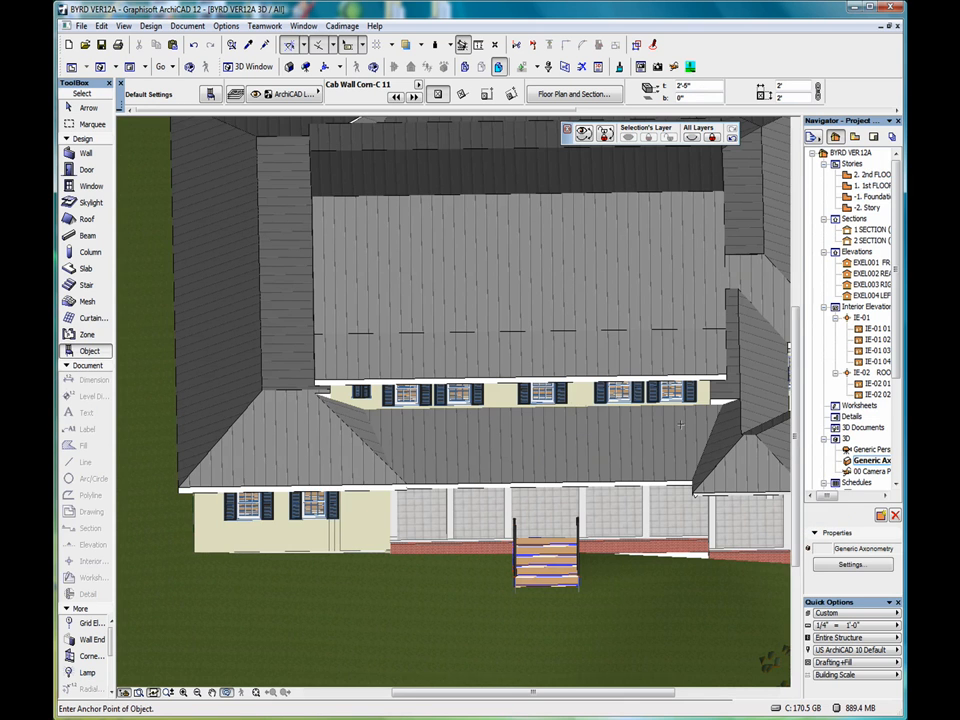
left_click(256, 692)
middle_click_drag(396, 557, 427, 460, "shift")
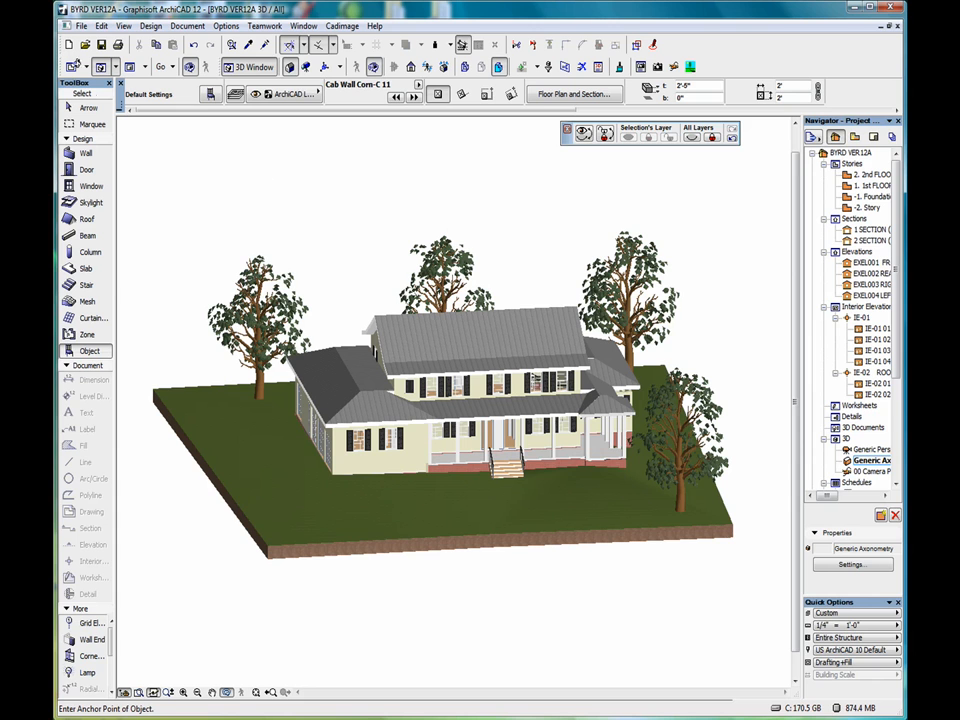
Draw a polygonal four-sided marquee around the garage wing of the house in the 3D window
left_click(93, 124)
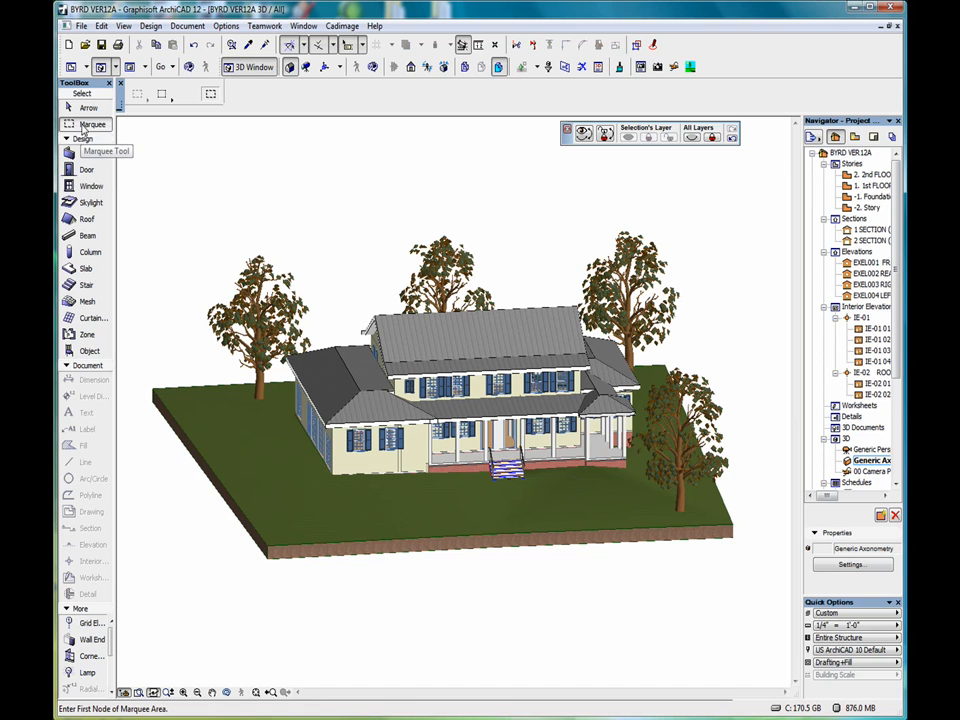
left_click(163, 96)
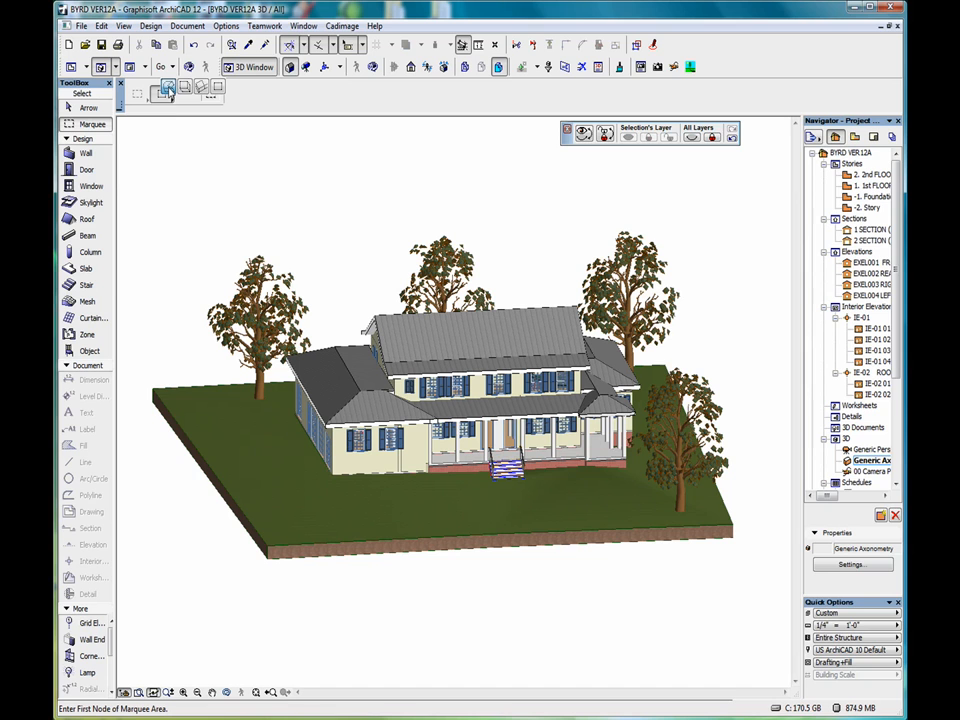
left_click(167, 90)
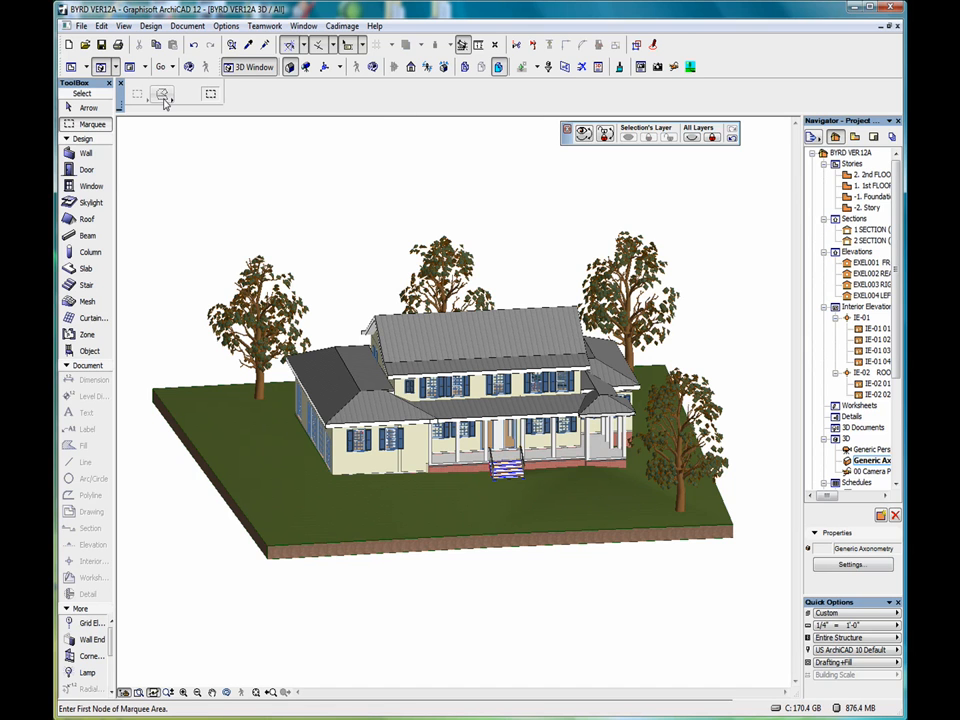
left_click(165, 97)
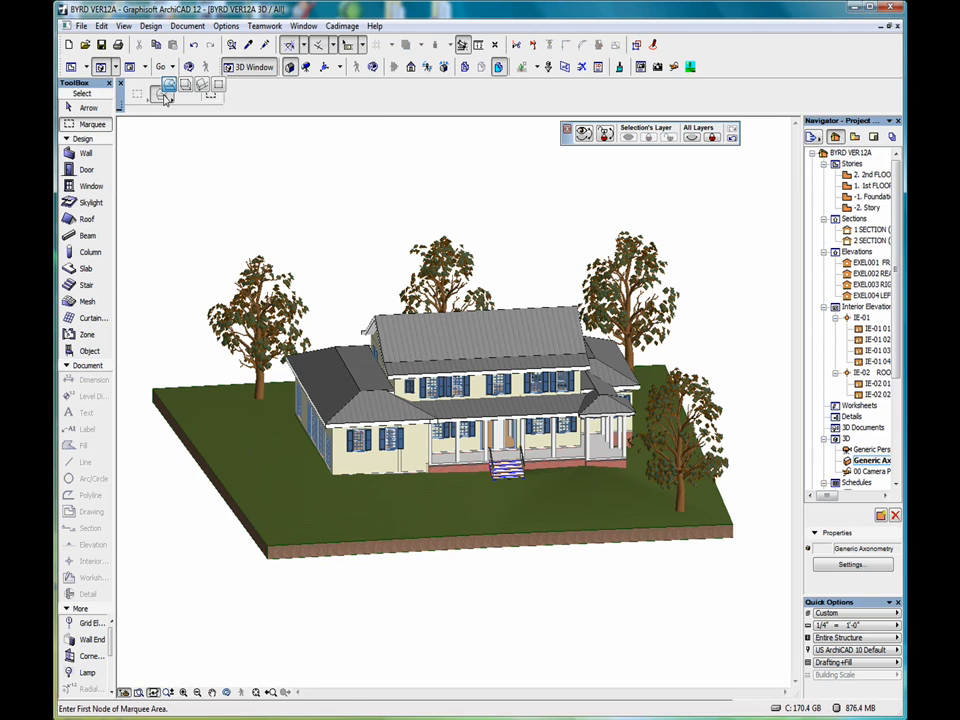
left_click(168, 87)
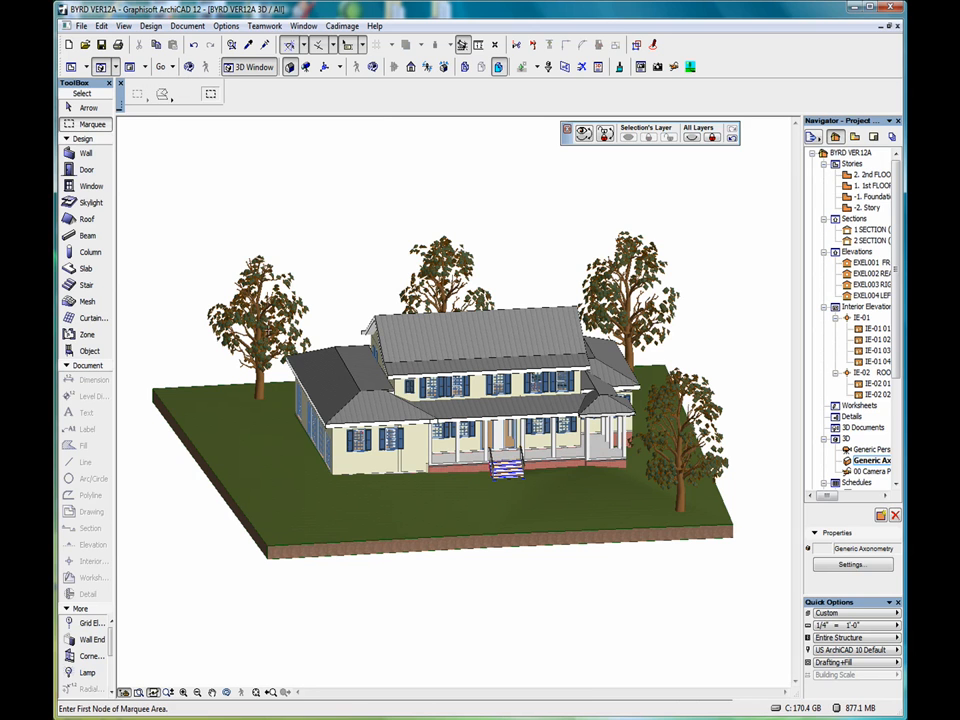
left_click(275, 372)
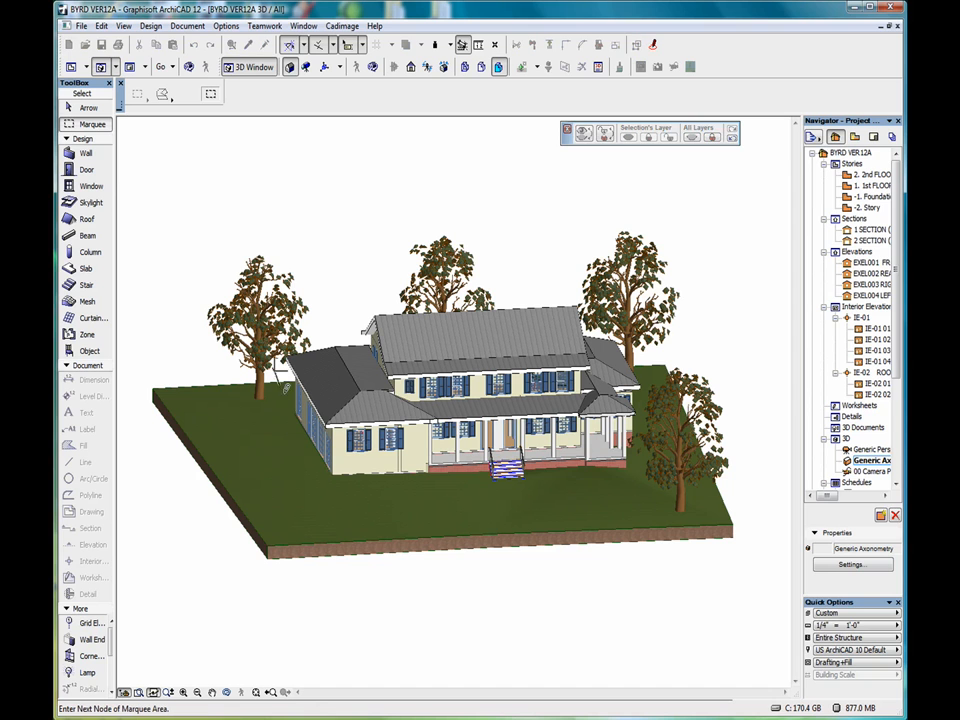
left_click(334, 507)
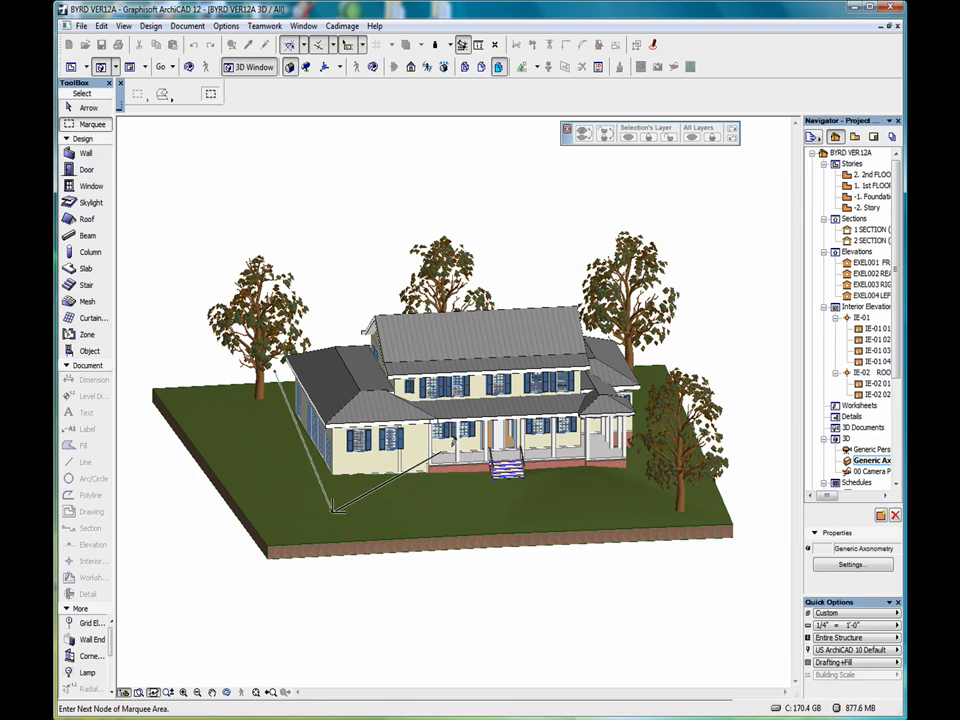
left_click(465, 442)
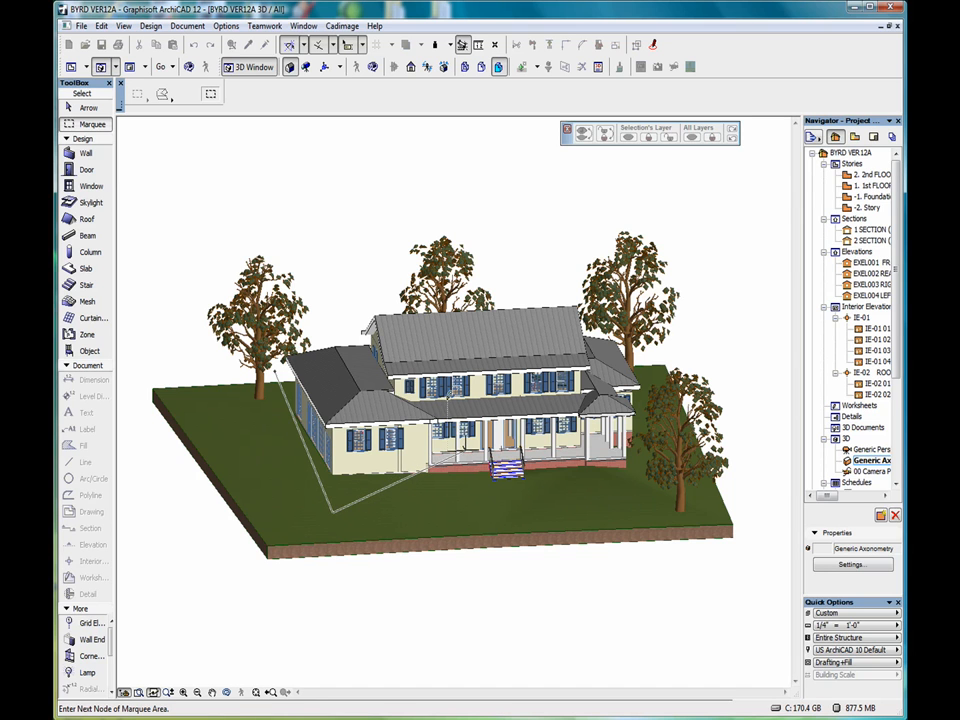
left_click(380, 291)
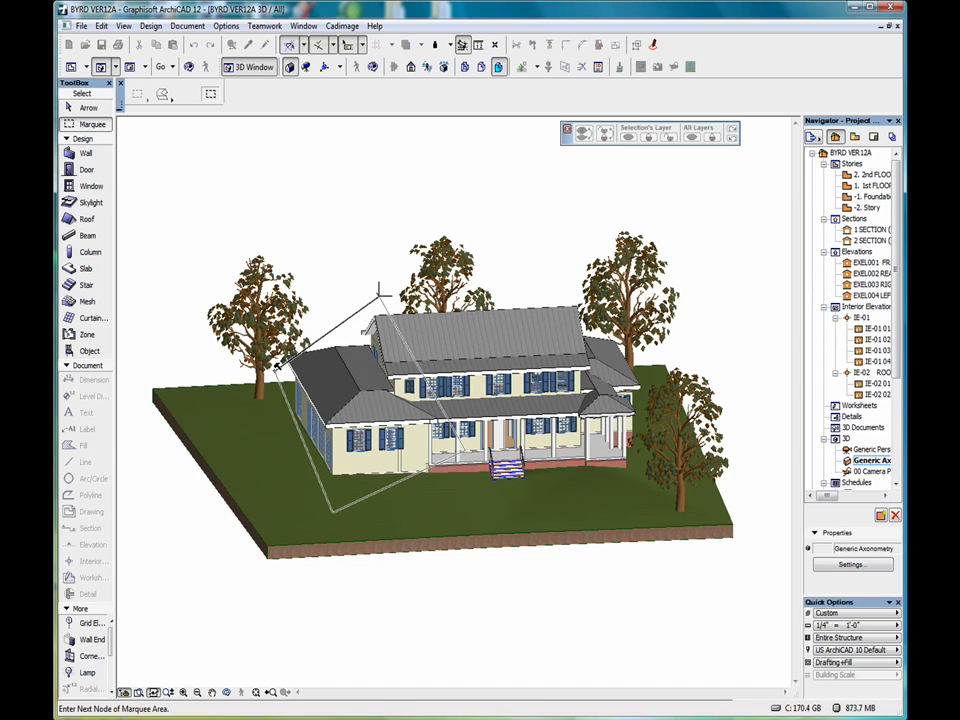
left_click(277, 366)
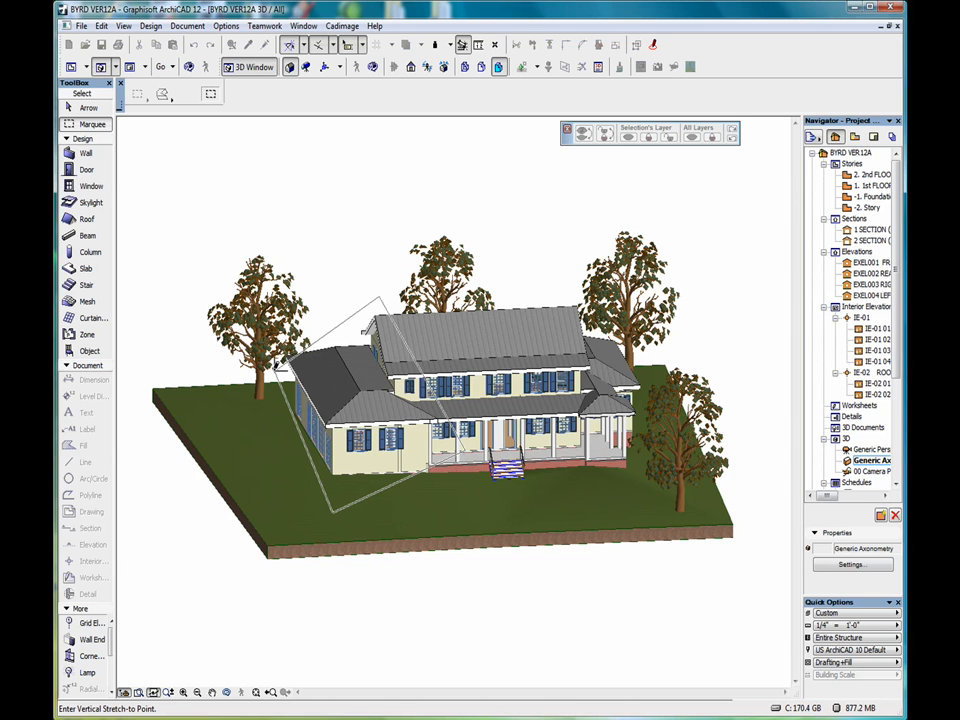
left_click(277, 366)
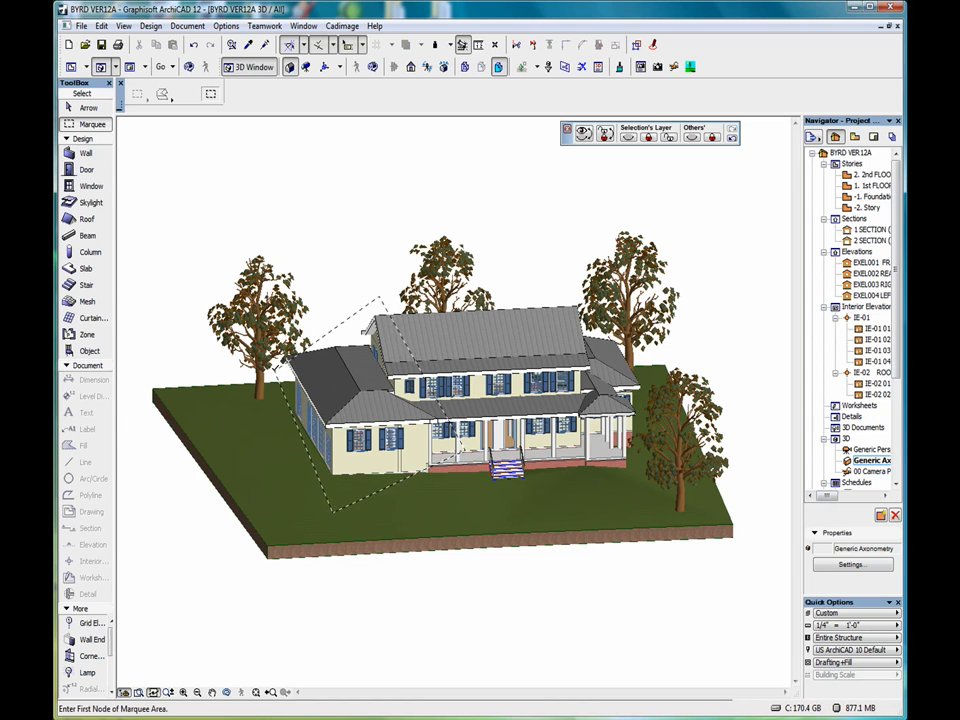
Show only the marquee area in 3D, fit it in the window and orbit to see the garage doors
right_click(368, 232)
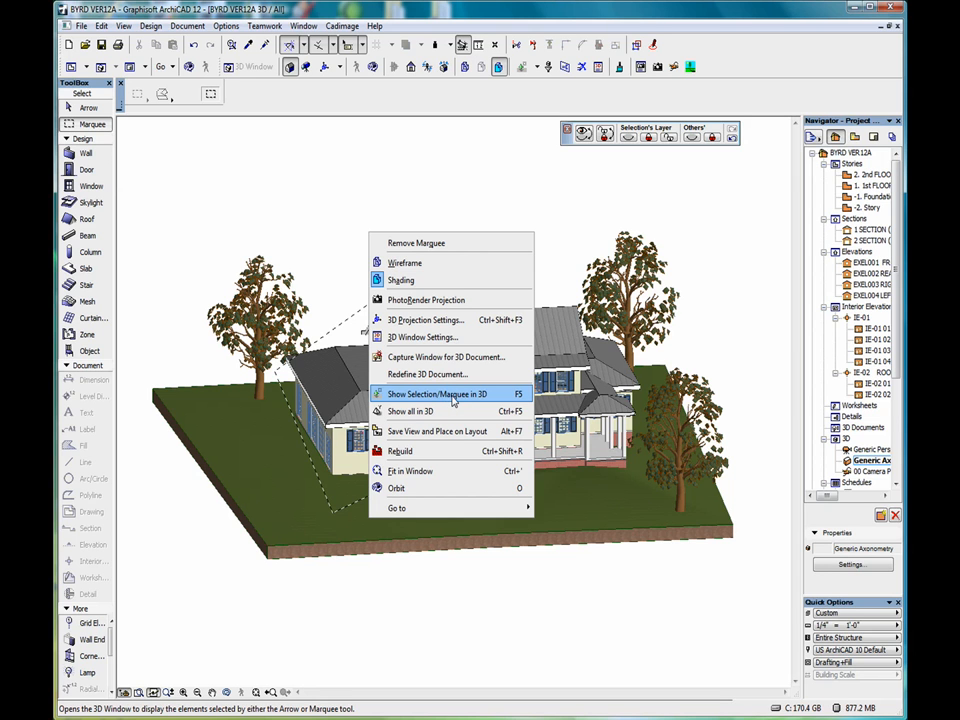
left_click(453, 400)
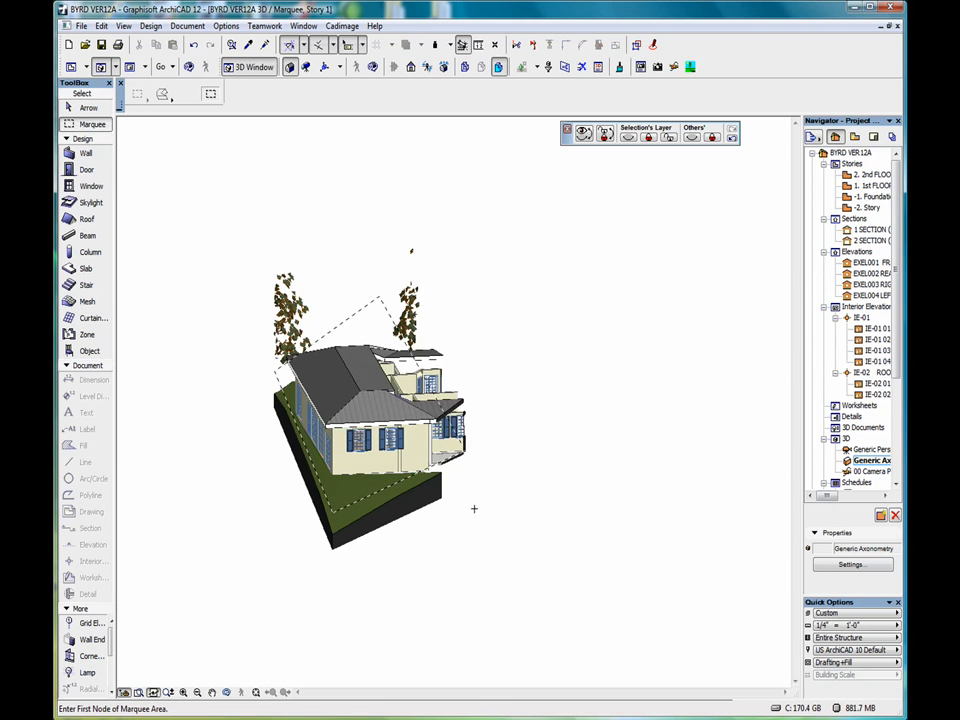
left_click(256, 693)
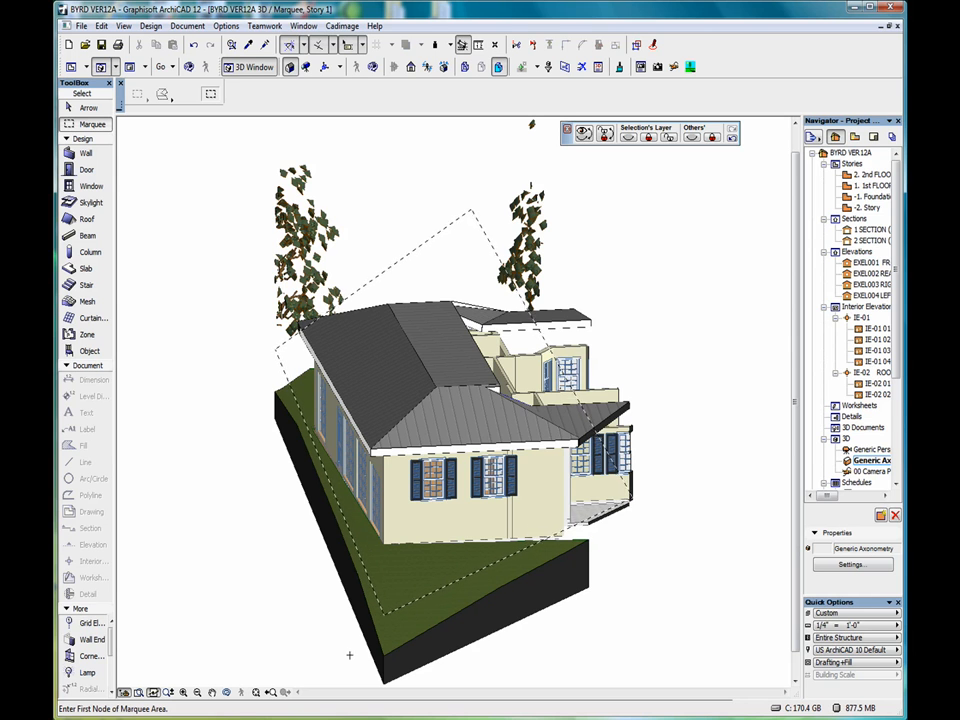
left_click(227, 694)
left_click_drag(469, 565, 517, 542)
left_click(515, 541)
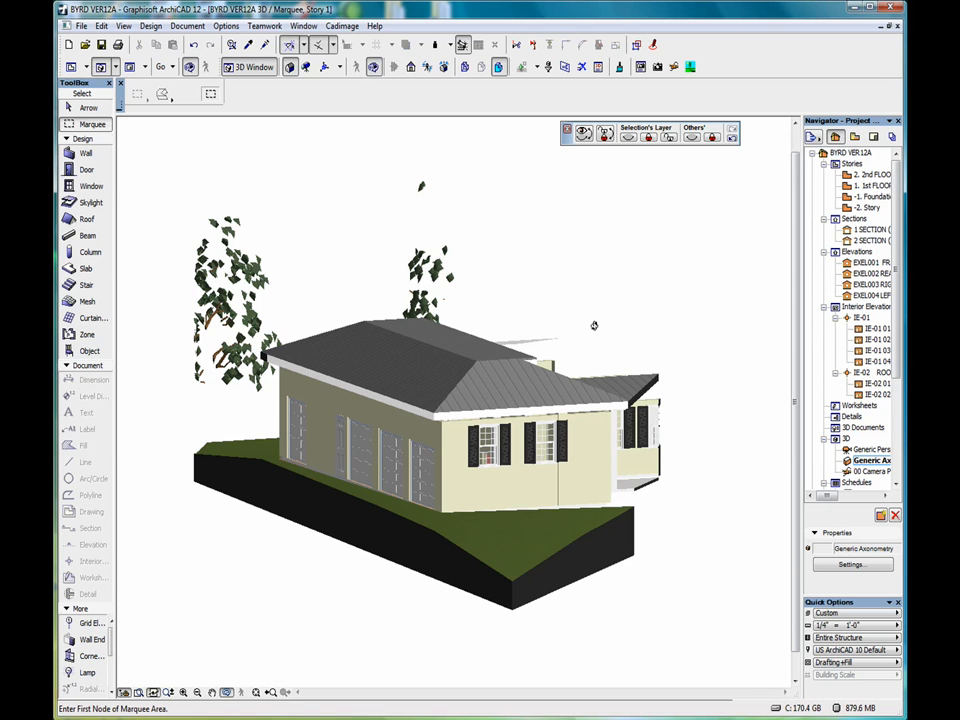
Remove the marquee and show the entire model in 3D again, fitted in the window
right_click(498, 237)
left_click(538, 249)
right_click(539, 250)
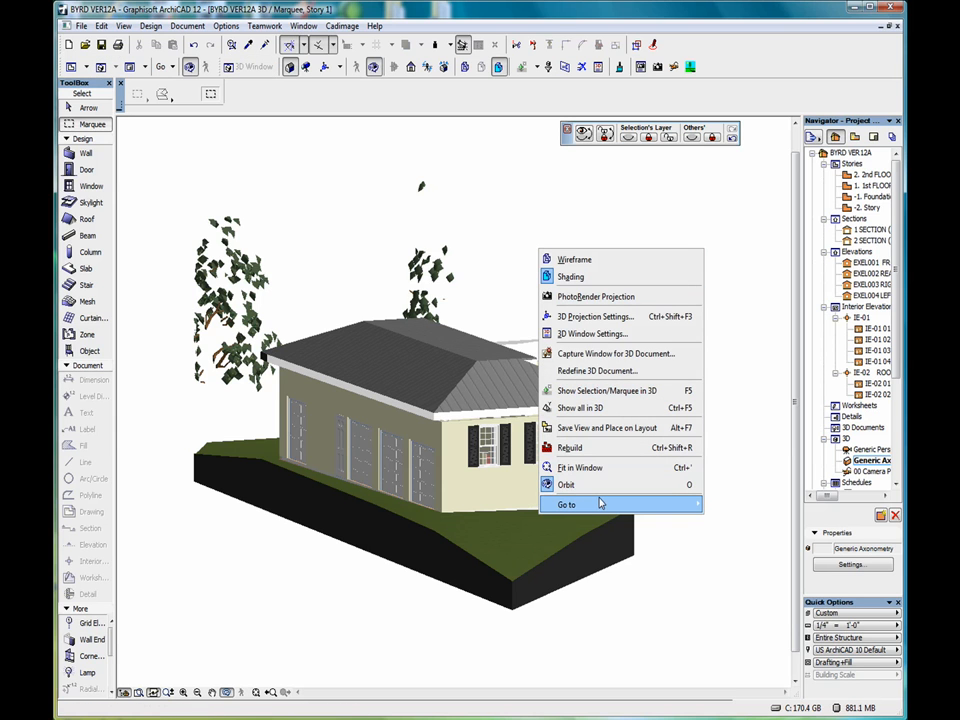
mouse_move(600, 503)
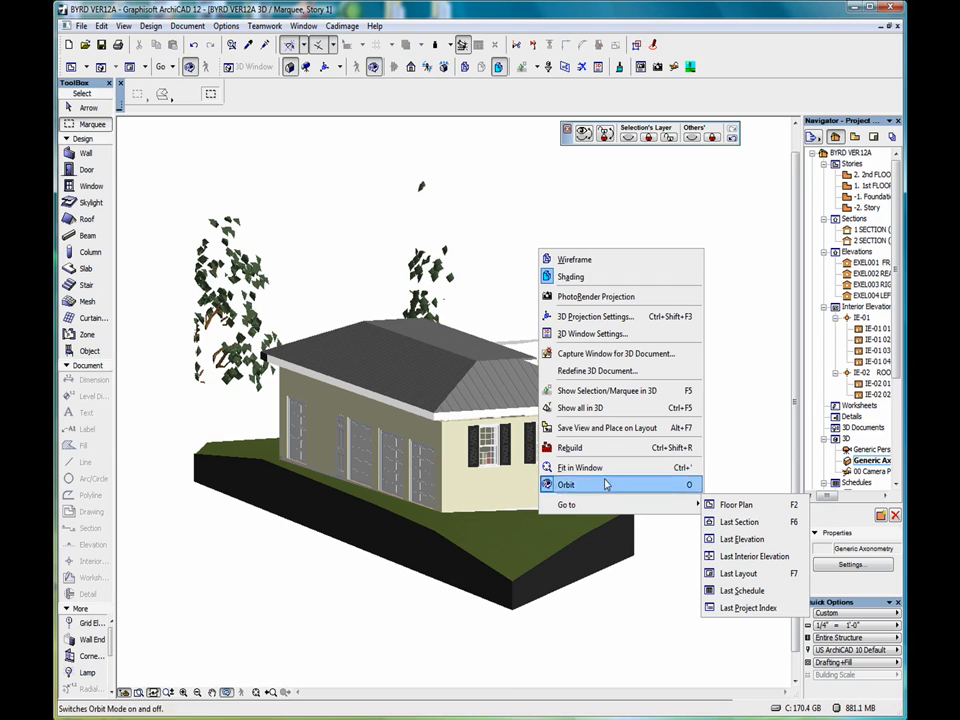
left_click(610, 407)
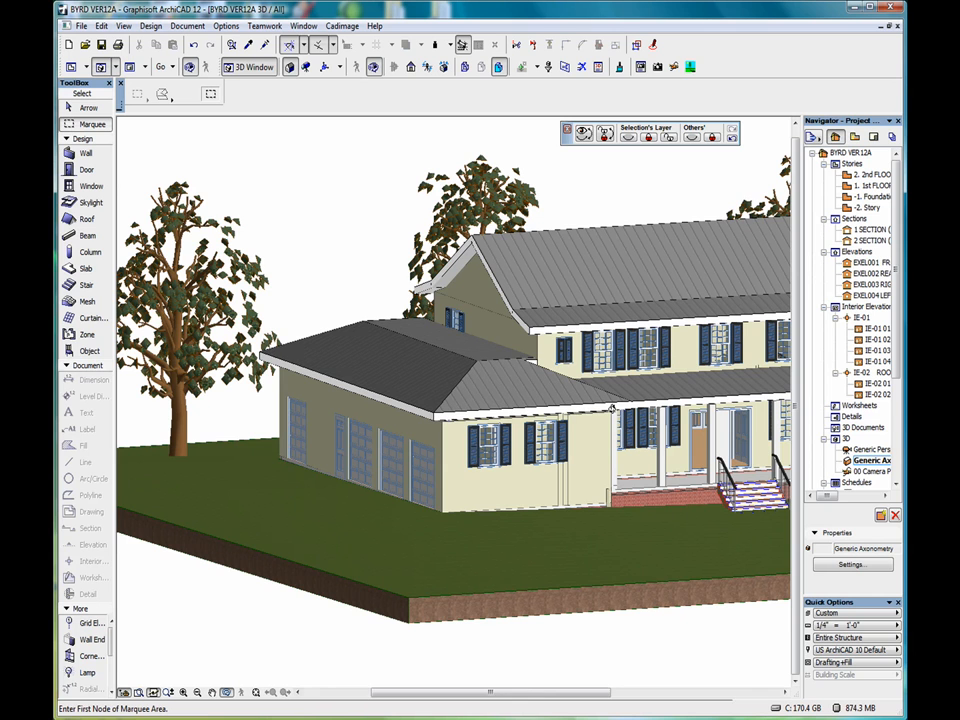
left_click(256, 692)
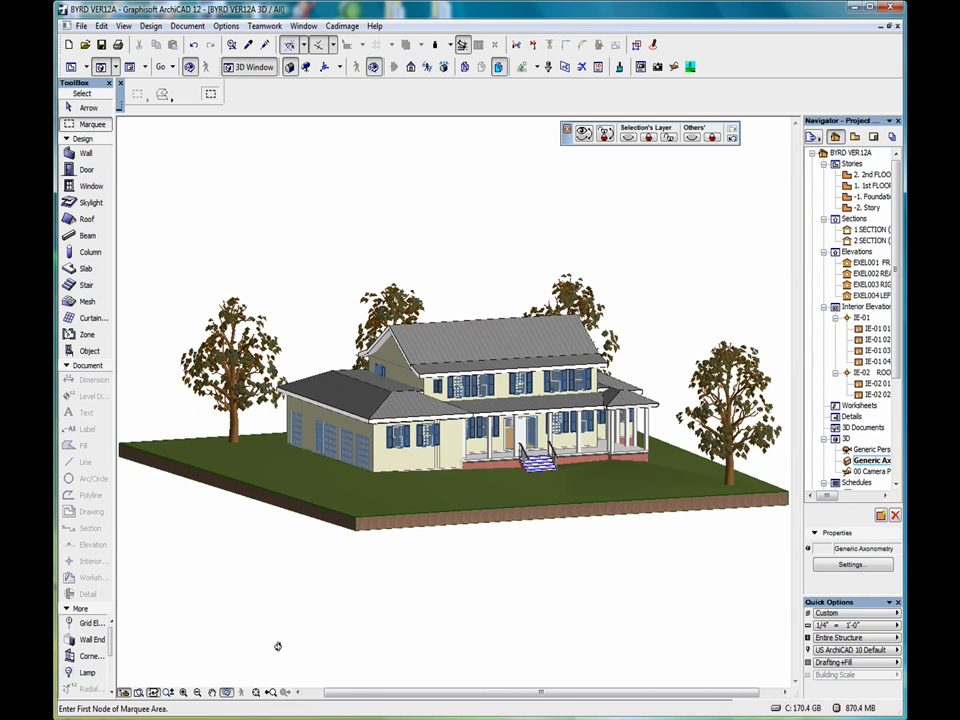
Draw a flat rectangular marquee around the front entry steps in the 3D window and copy its contents
left_click(164, 95)
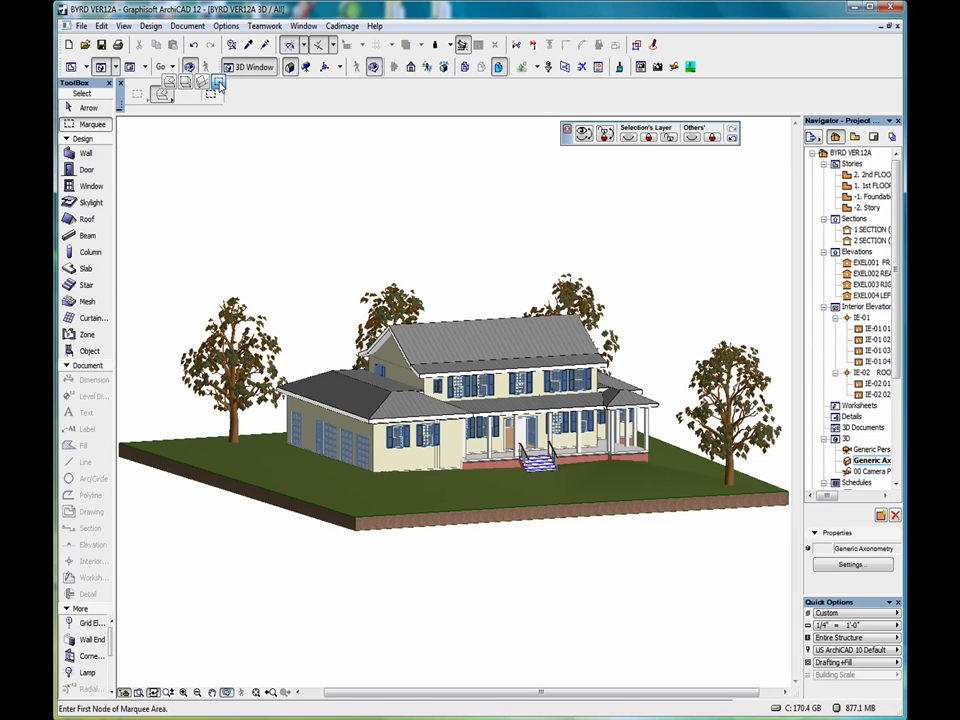
left_click(218, 84)
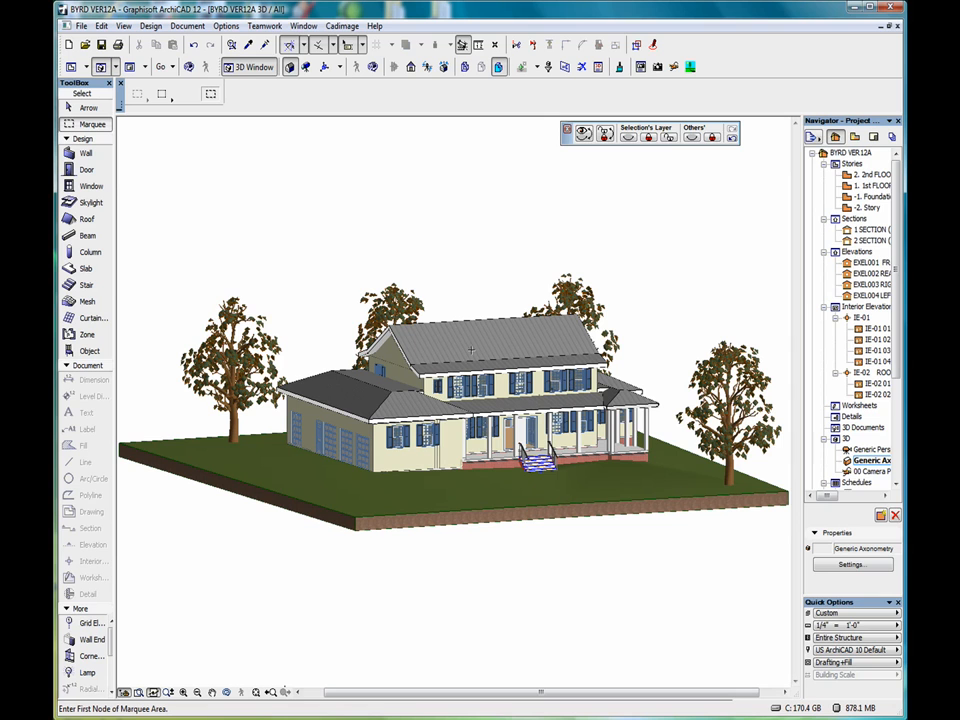
left_click(504, 400)
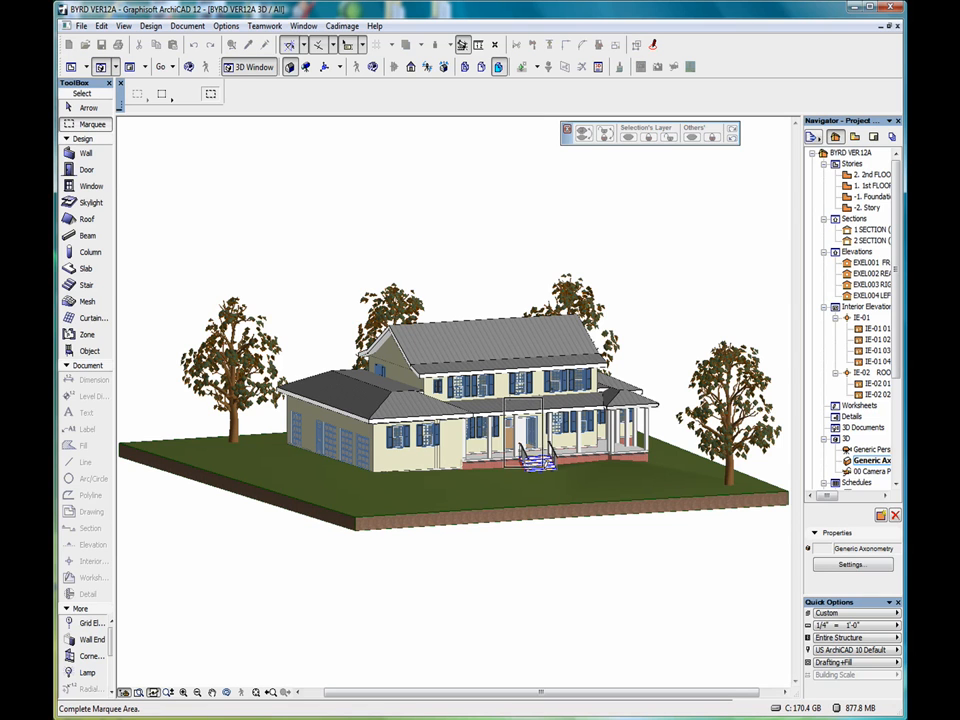
left_click(569, 486)
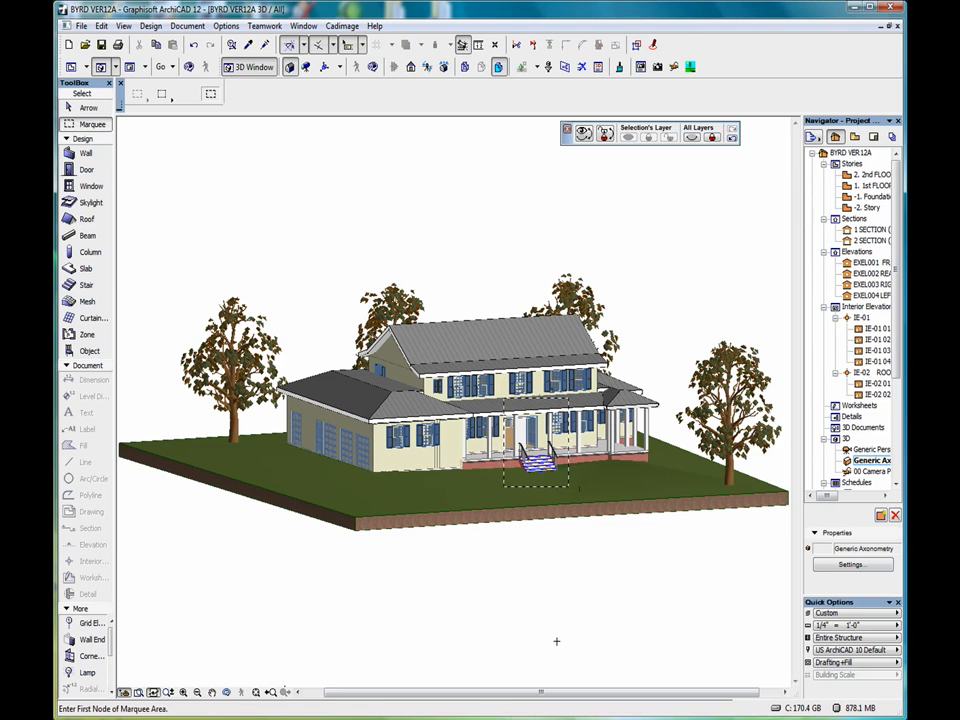
left_click(101, 26)
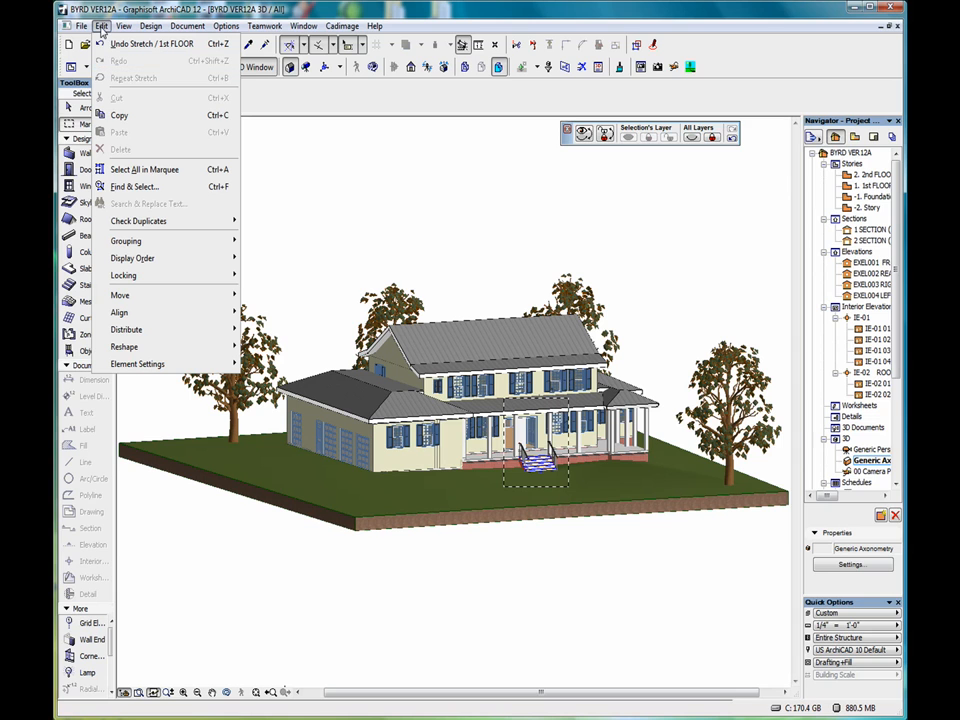
left_click(157, 122)
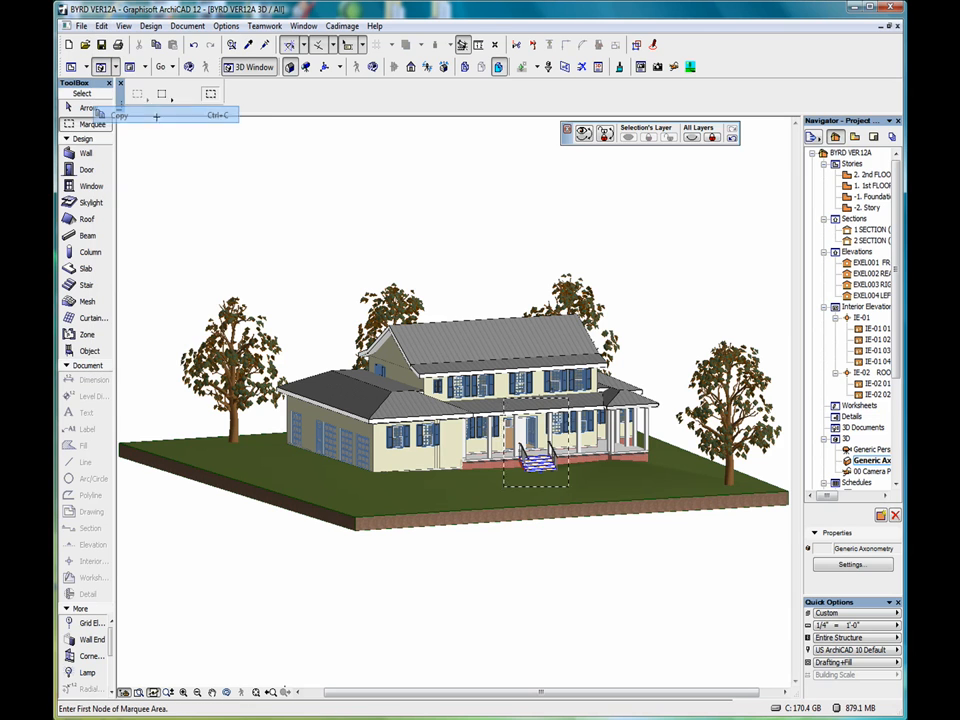
Paste the copied entry image onto the 1st floor plan and move it beside the house, outside the site boundary
double_click(878, 186)
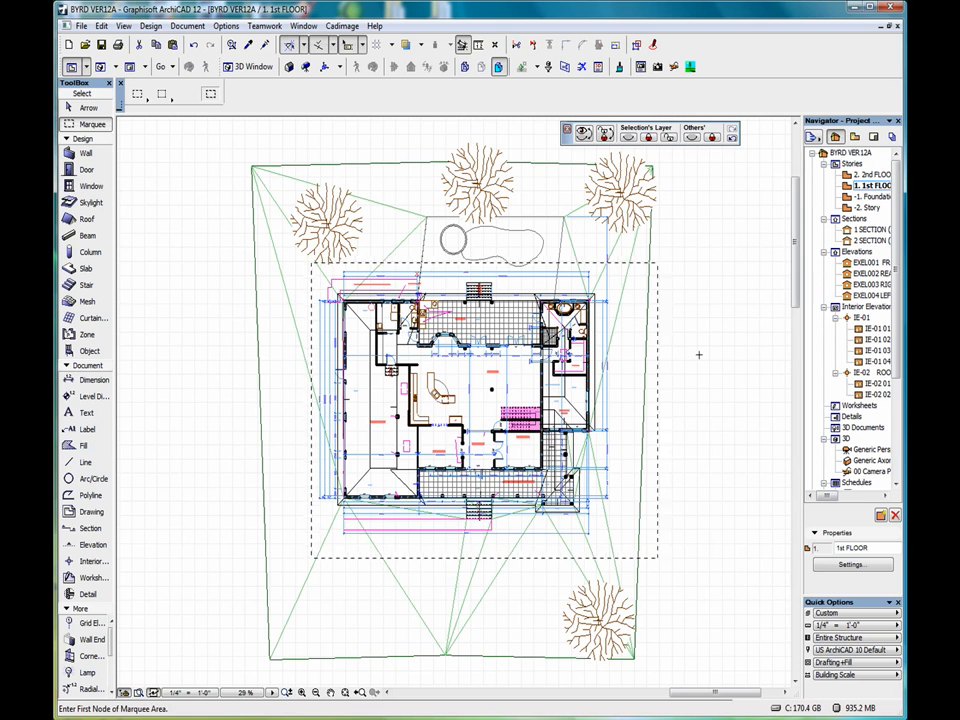
right_click(686, 390)
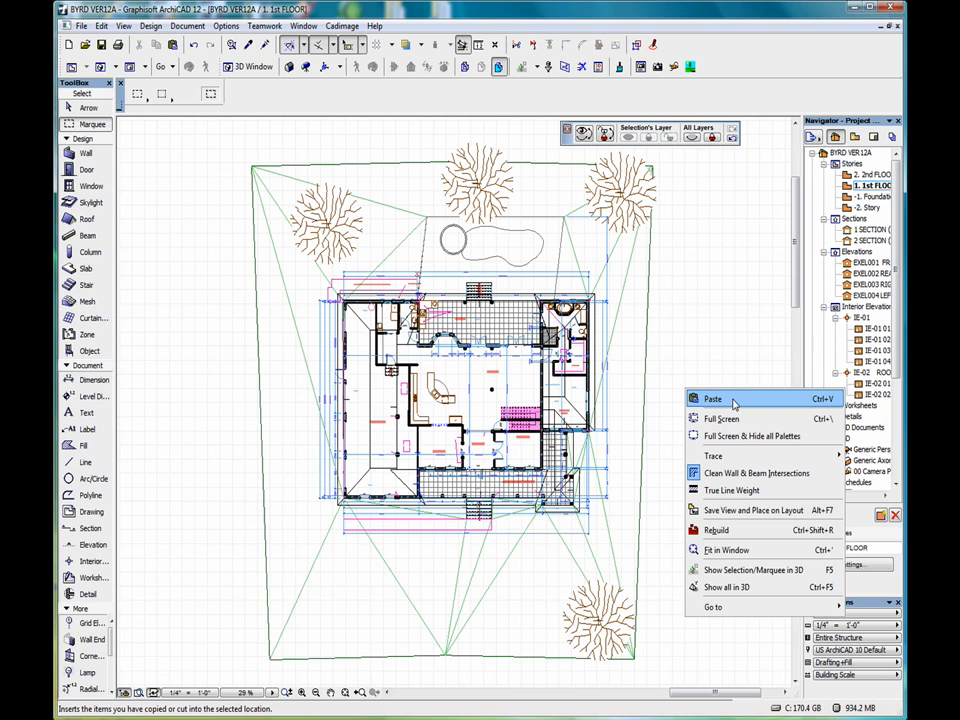
left_click(745, 399)
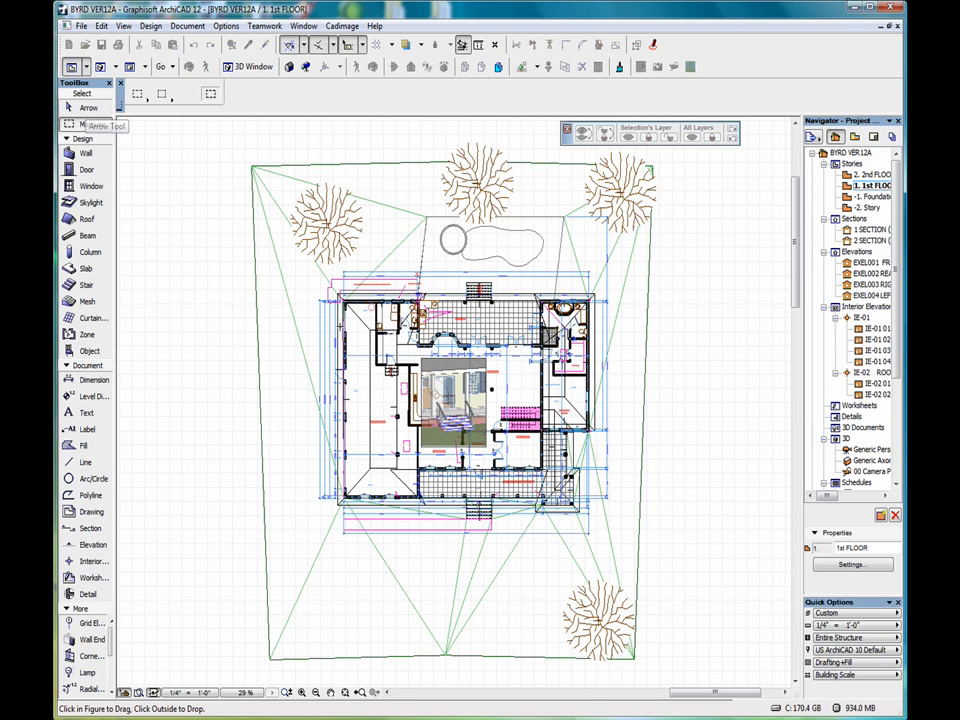
left_click(456, 396)
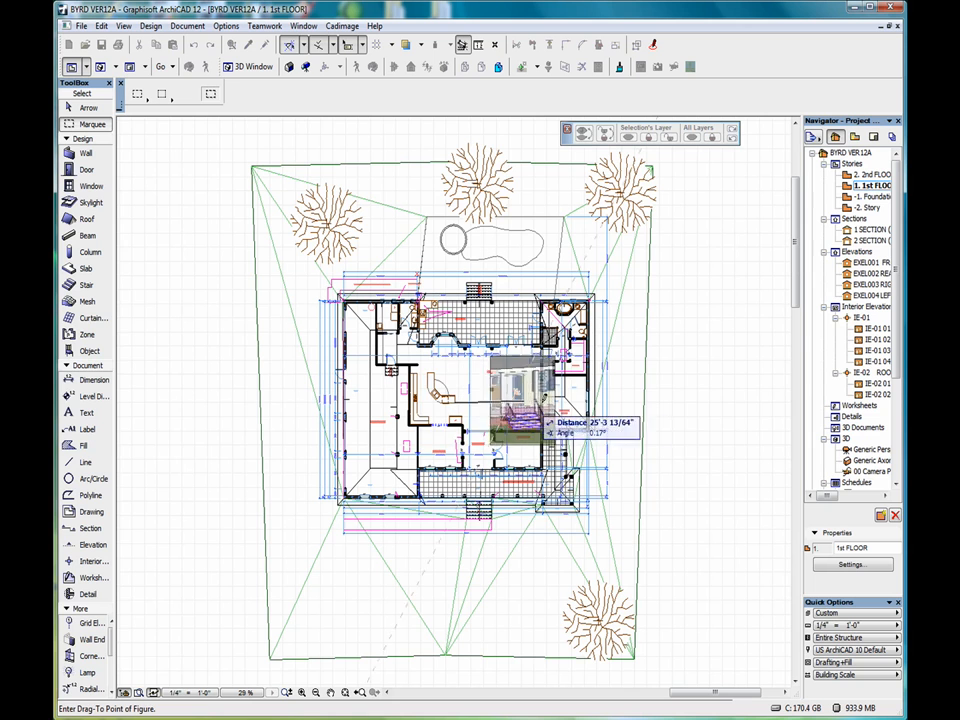
left_click(708, 384)
scroll(749, 382, "up", 5)
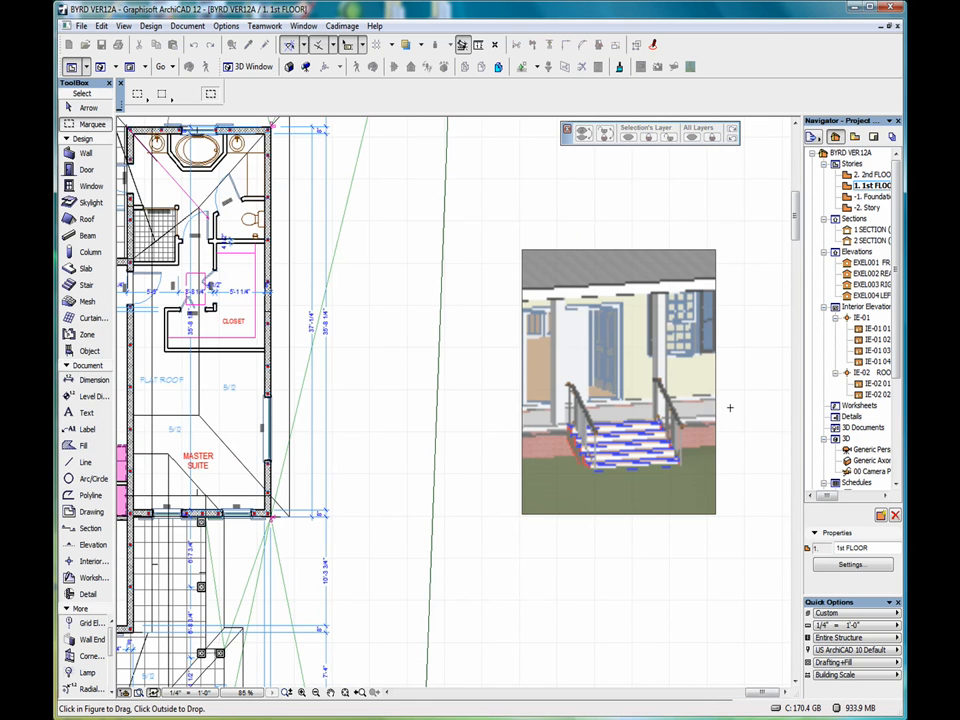
scroll(737, 395, "up", 1)
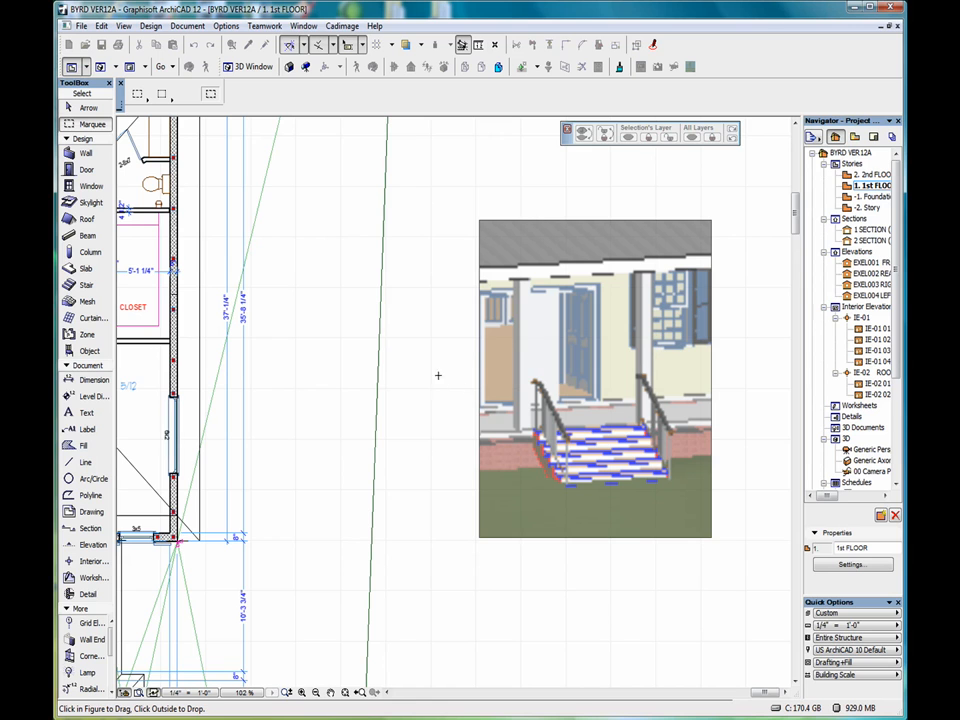
Cancel placing the pasted image and fit the whole plan in the window
right_click(435, 333)
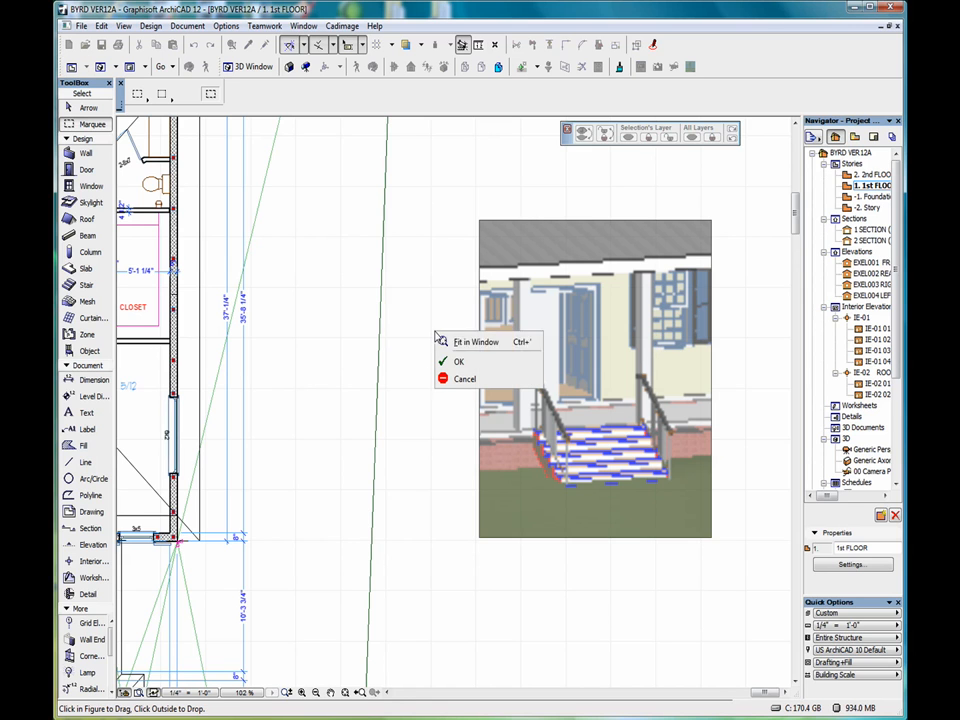
left_click(495, 381)
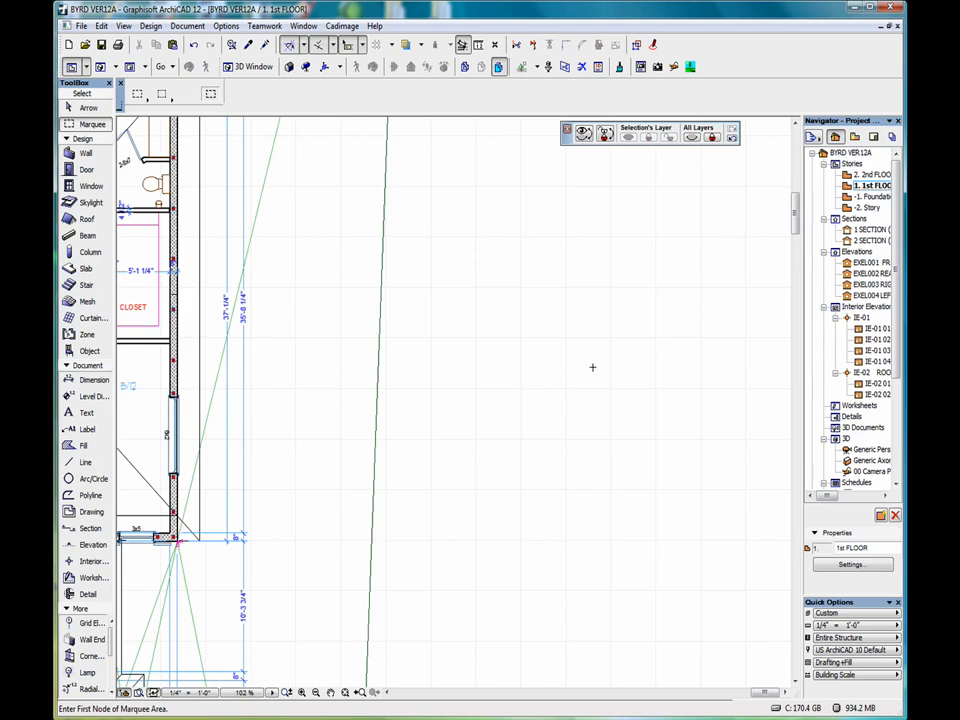
scroll(592, 367, "down", 5)
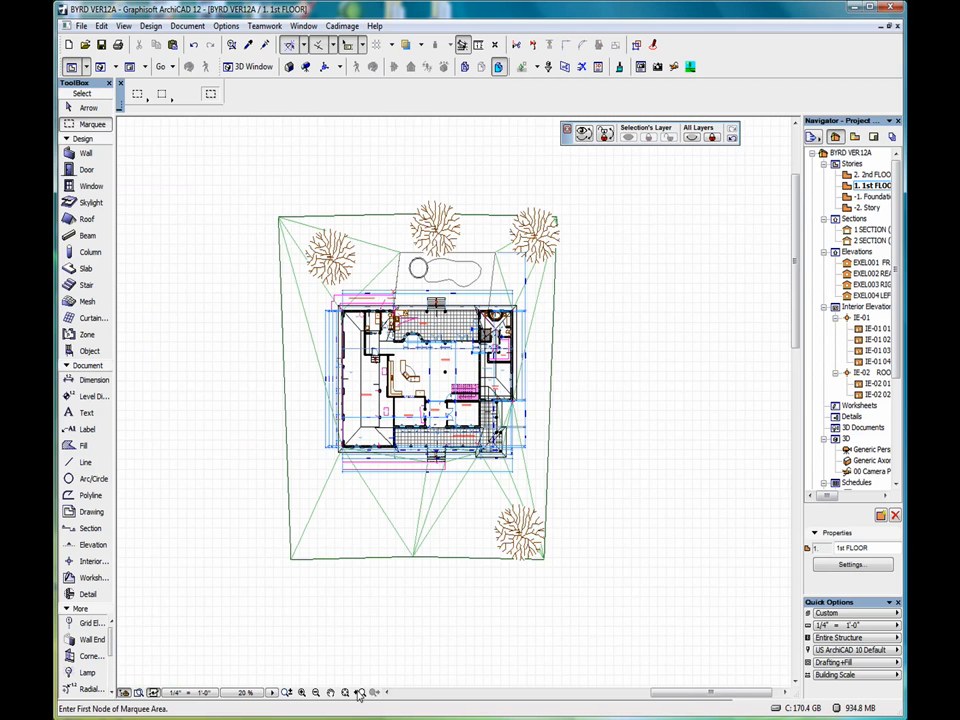
left_click(345, 692)
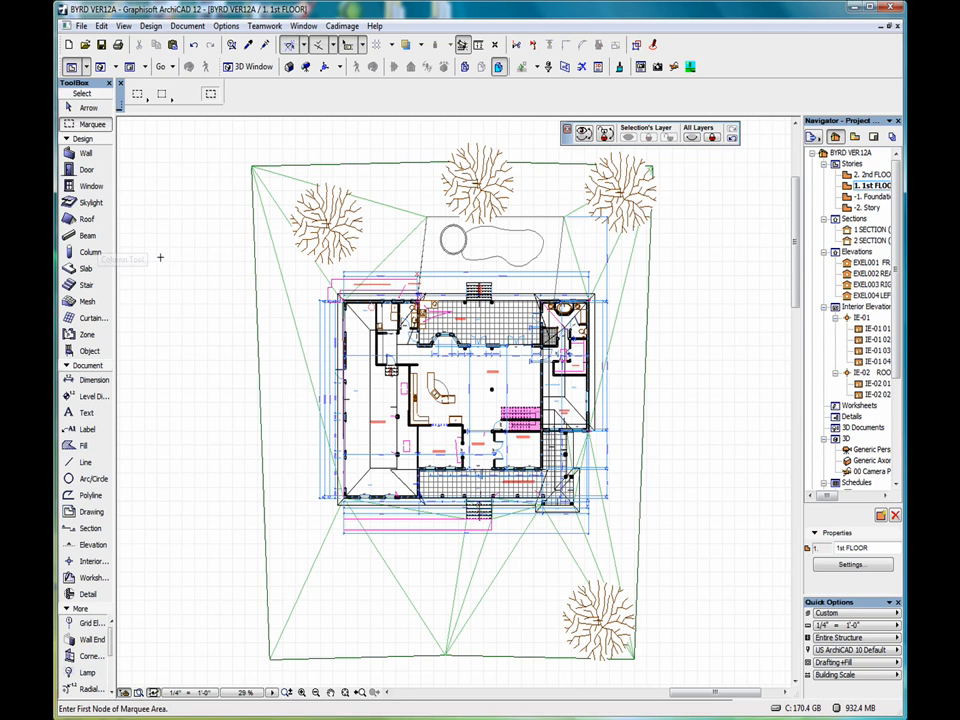
Switch the 3D view mode to the Internal 3D Engine and show the entire model in 3D
left_click(124, 27)
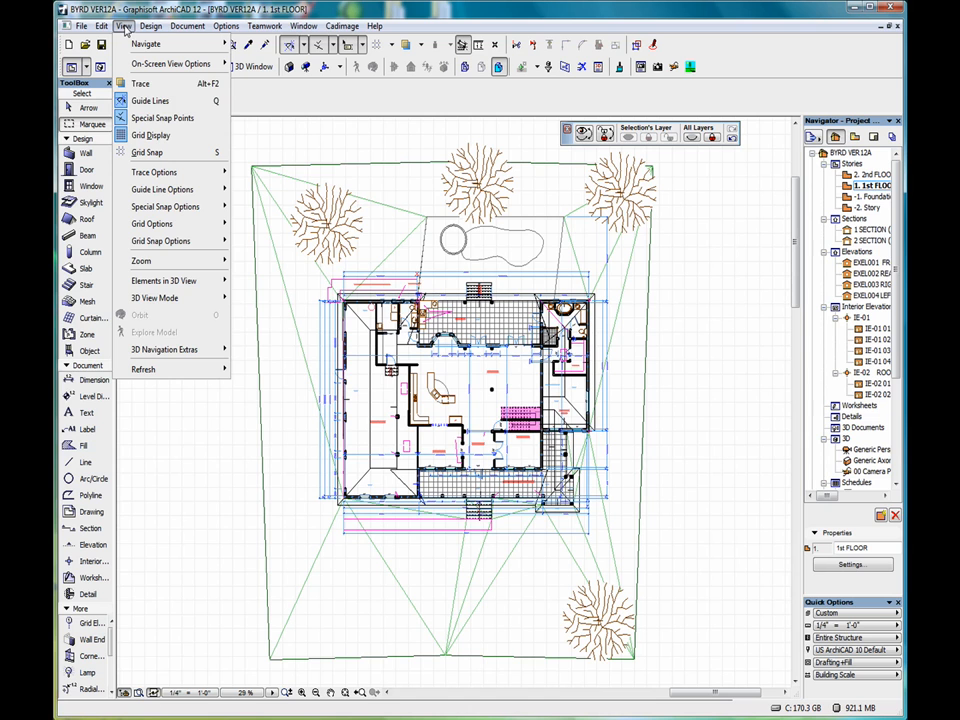
mouse_move(160, 298)
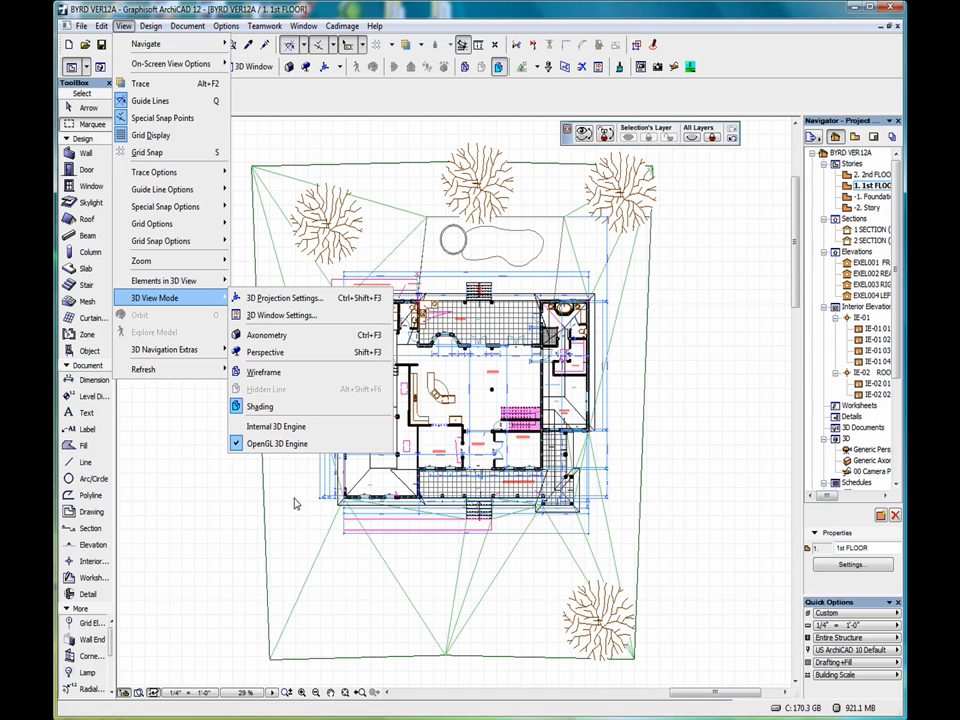
left_click(281, 428)
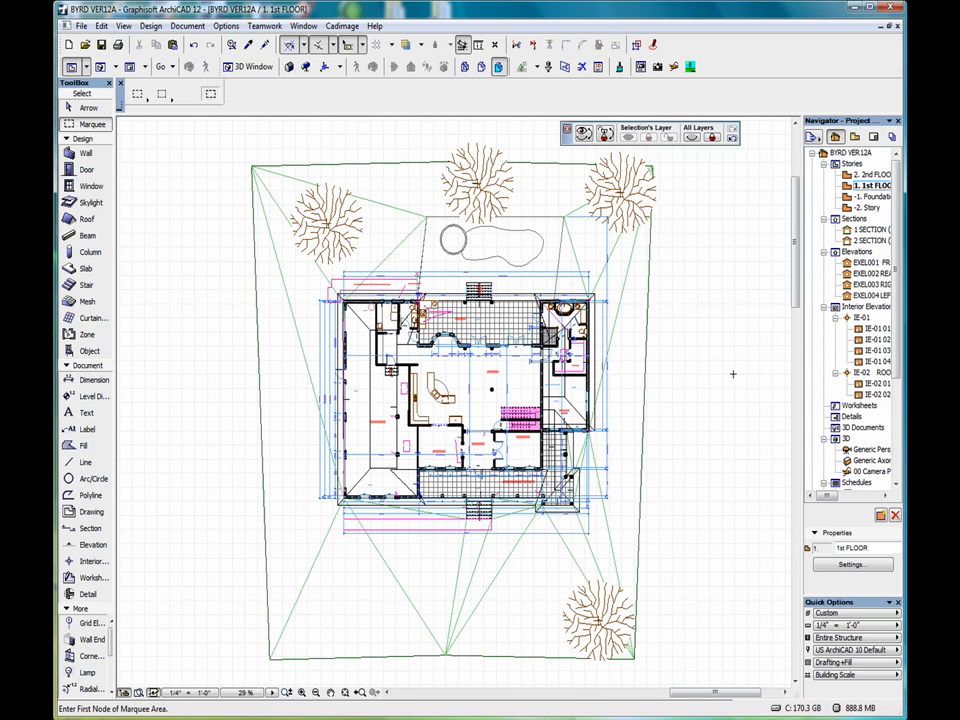
right_click(718, 335)
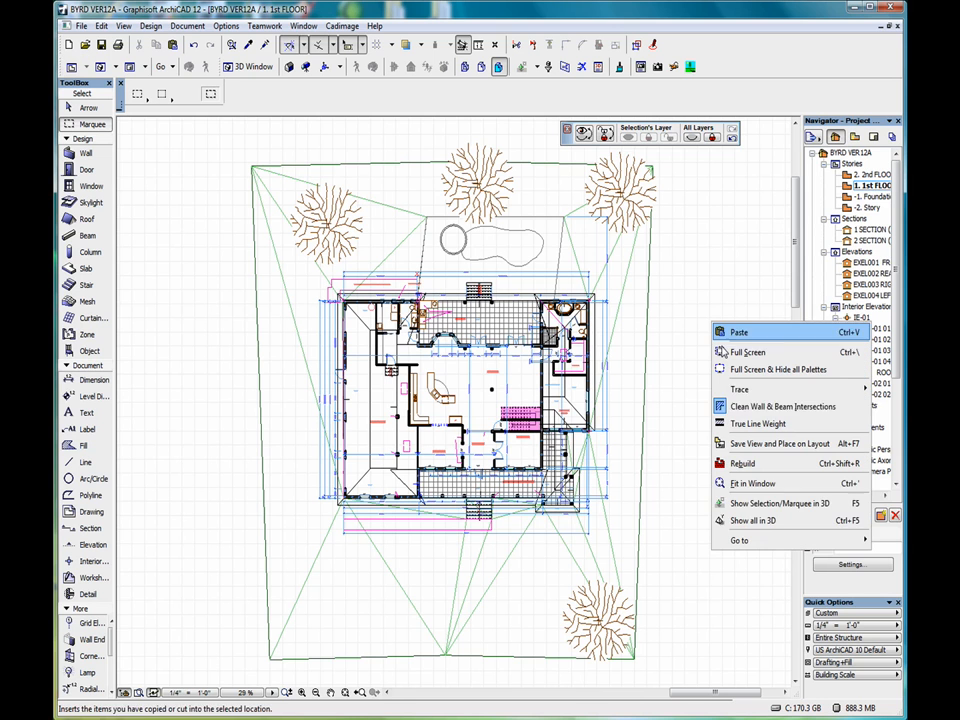
left_click(755, 519)
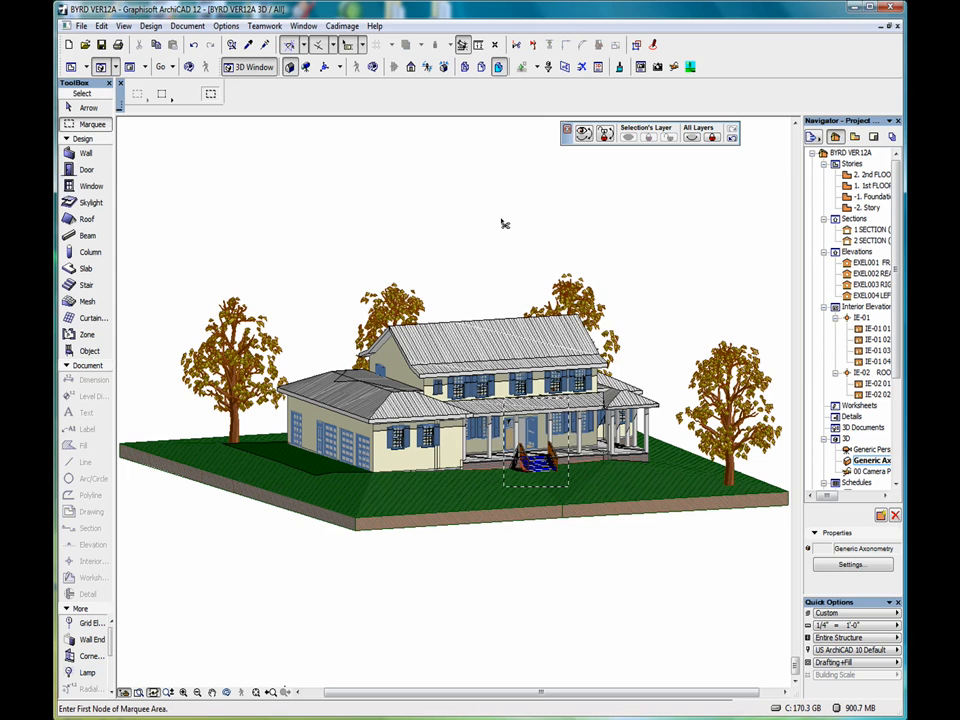
Start copying the marquee area around the entry steps as a scaled drawing, with construction elements as Edges & polygons
key("ctrl+c")
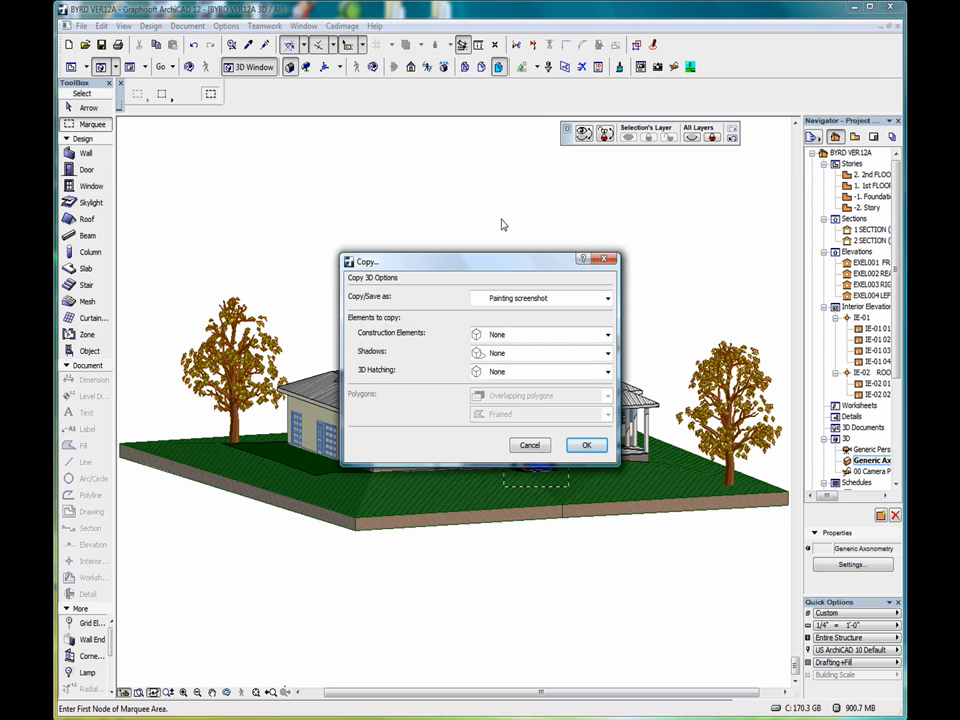
left_click_drag(505, 262, 516, 183)
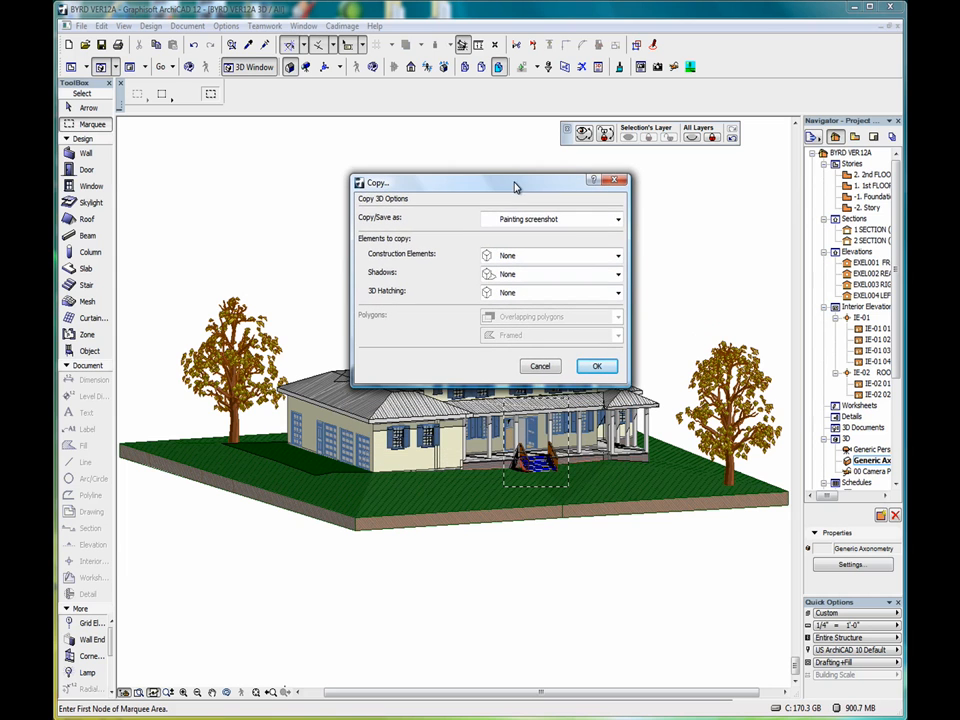
left_click(618, 221)
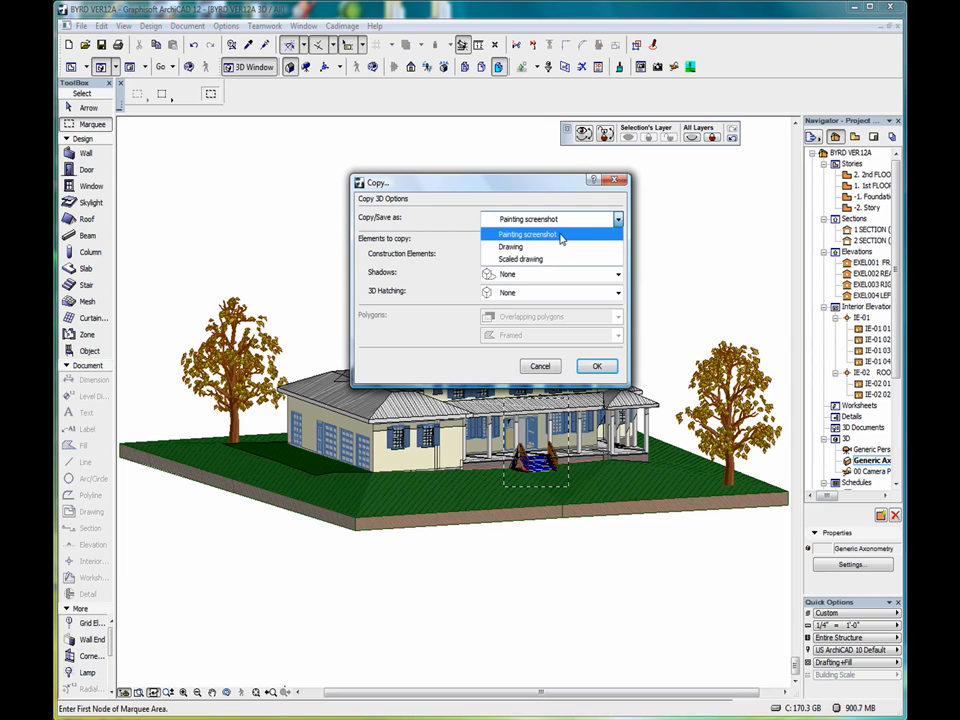
left_click(619, 222)
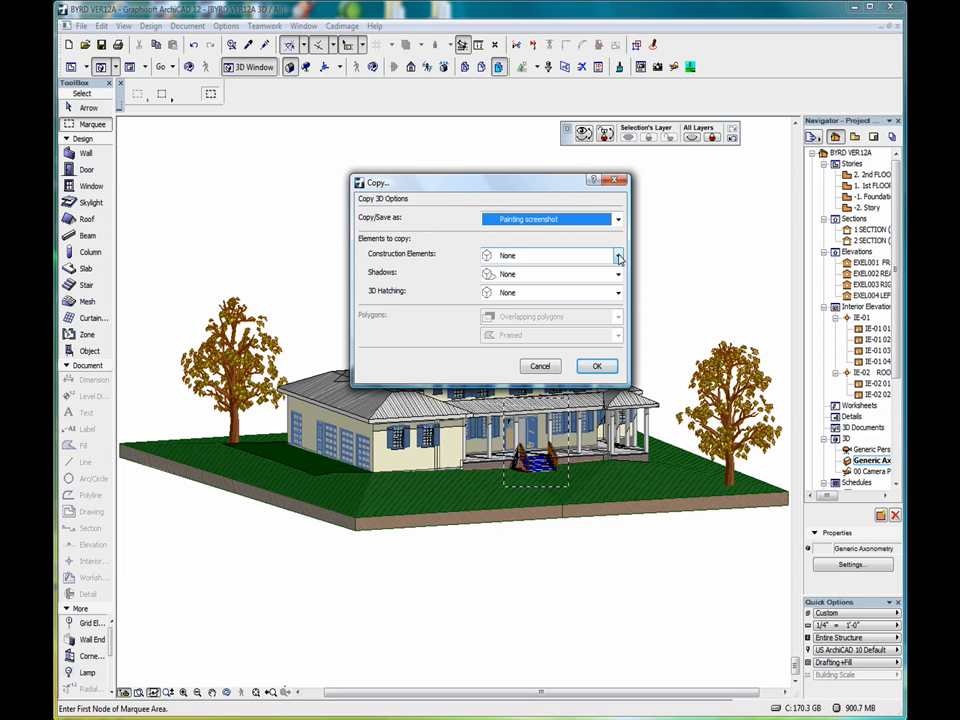
left_click(618, 257)
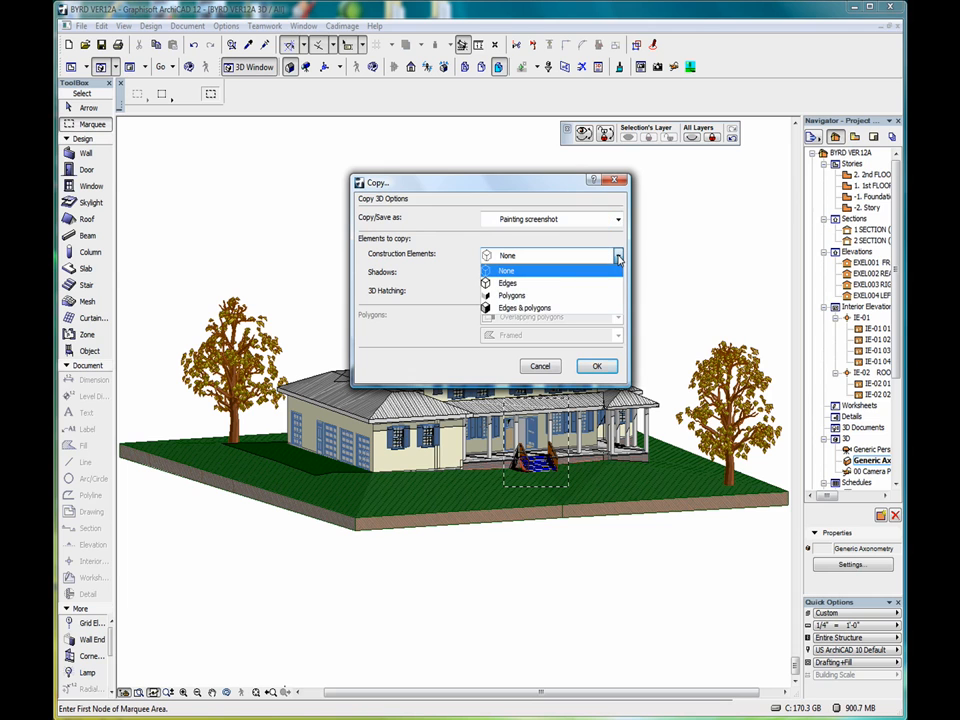
left_click(540, 313)
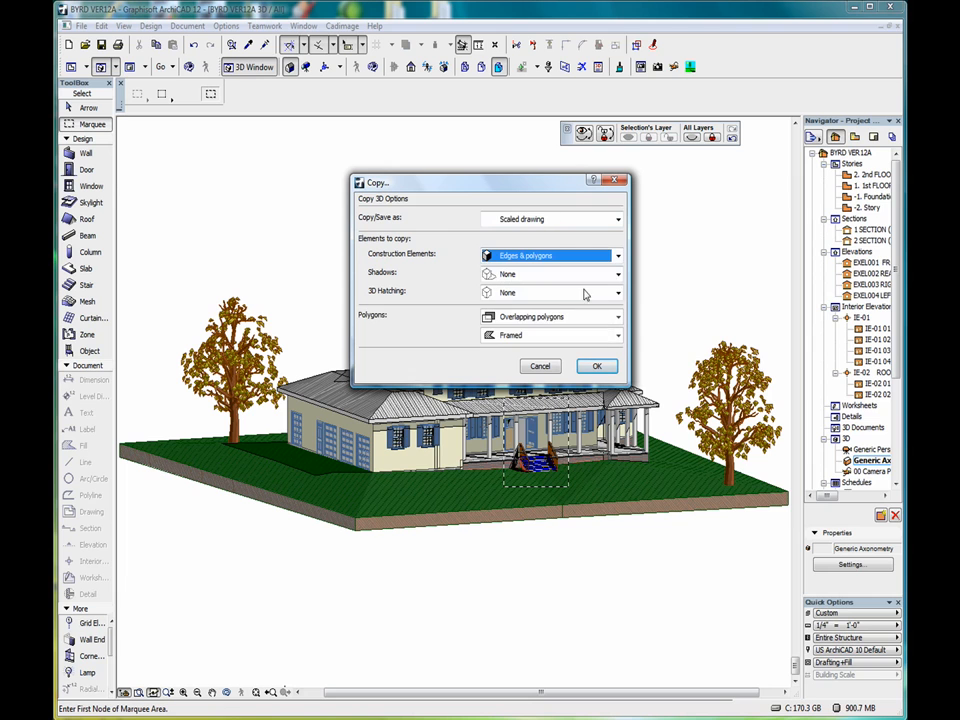
Set the copied shadows to Edges & polygons and the 3D hatching to Polygons
left_click(618, 277)
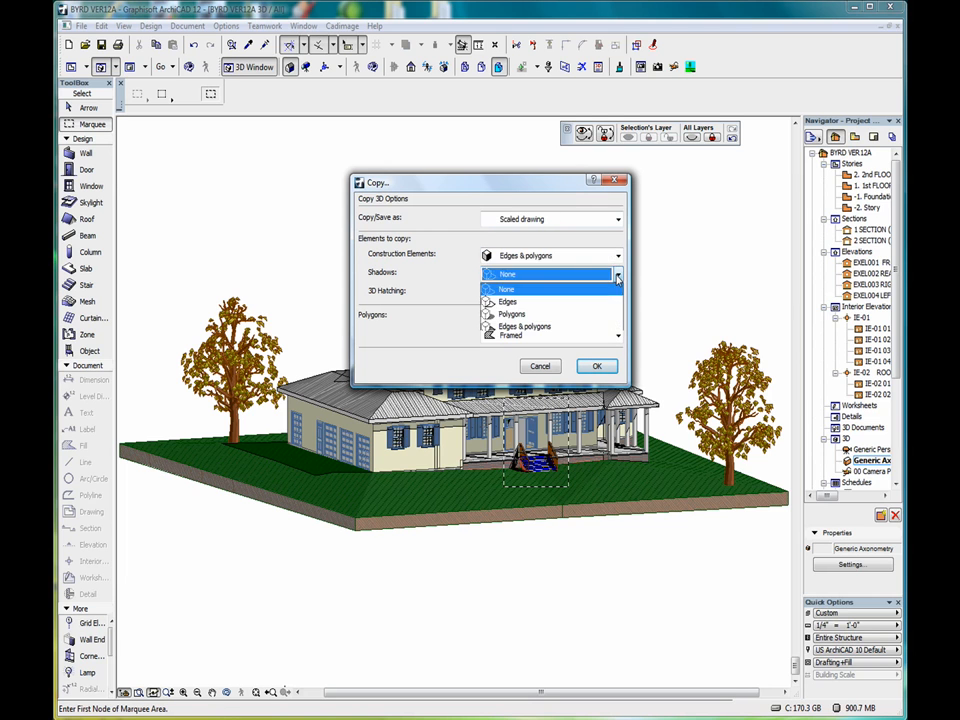
left_click(556, 328)
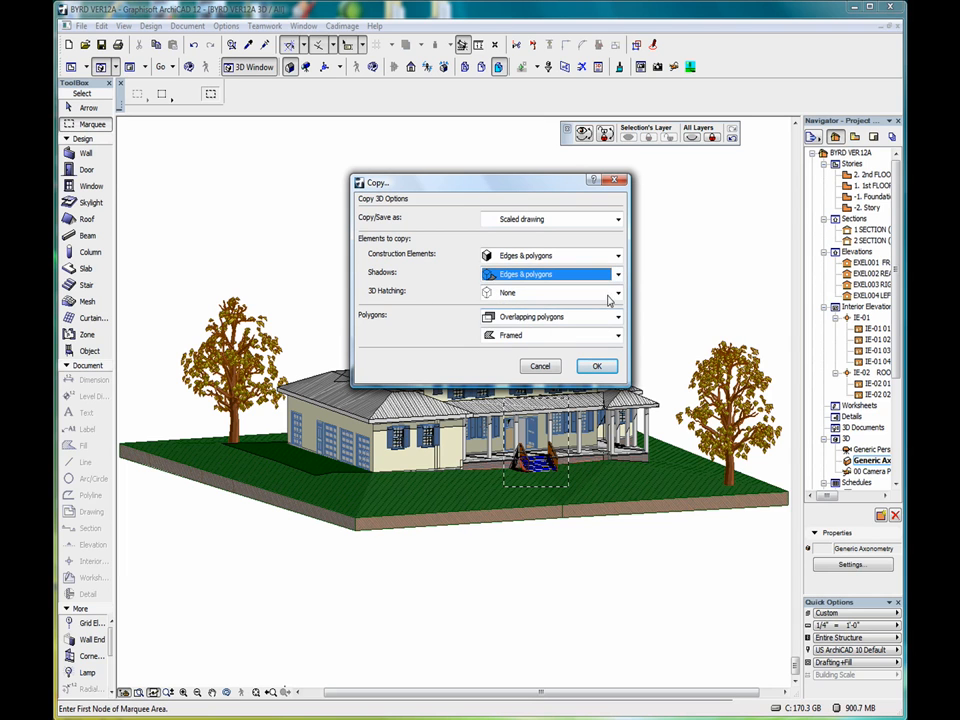
left_click(610, 294)
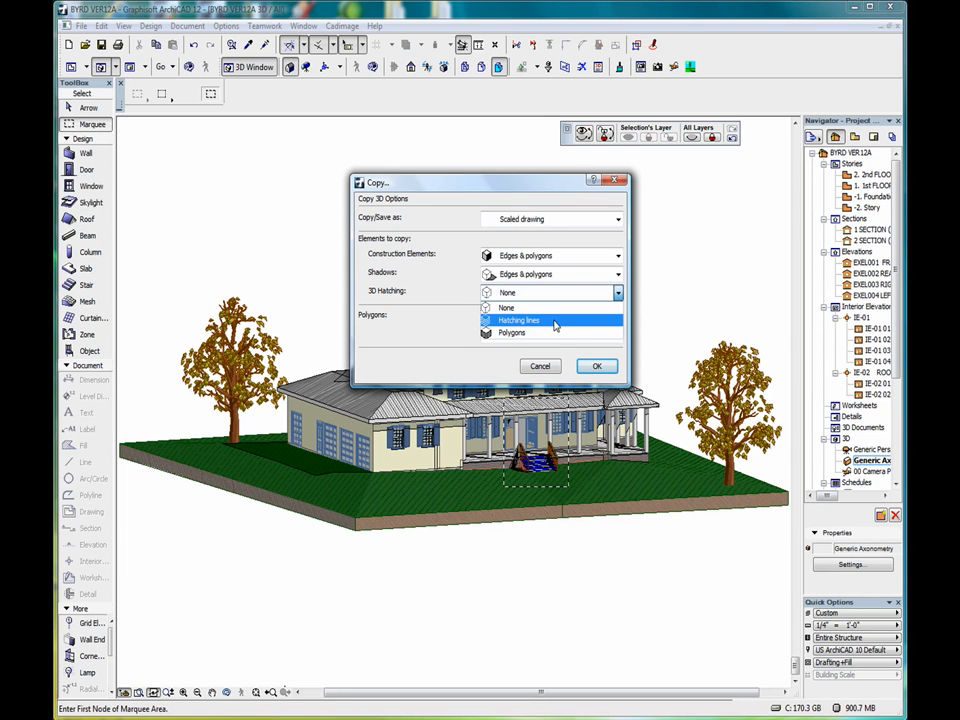
left_click(554, 333)
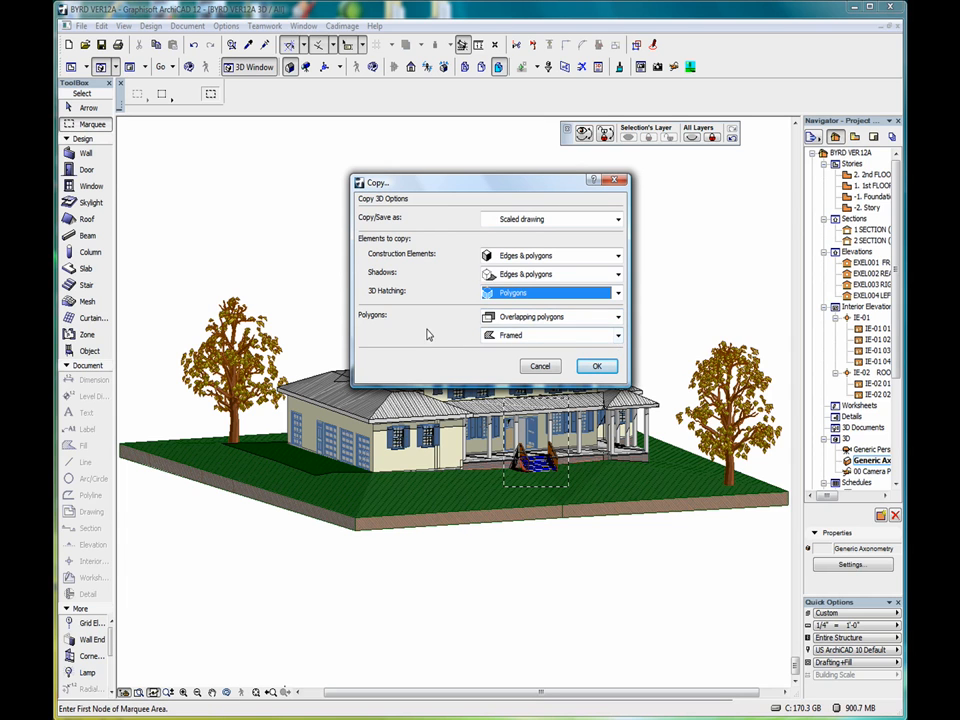
Review the polygon options, keep Overlapping polygons and Framed, and copy the marquee area
left_click(618, 317)
left_click(618, 318)
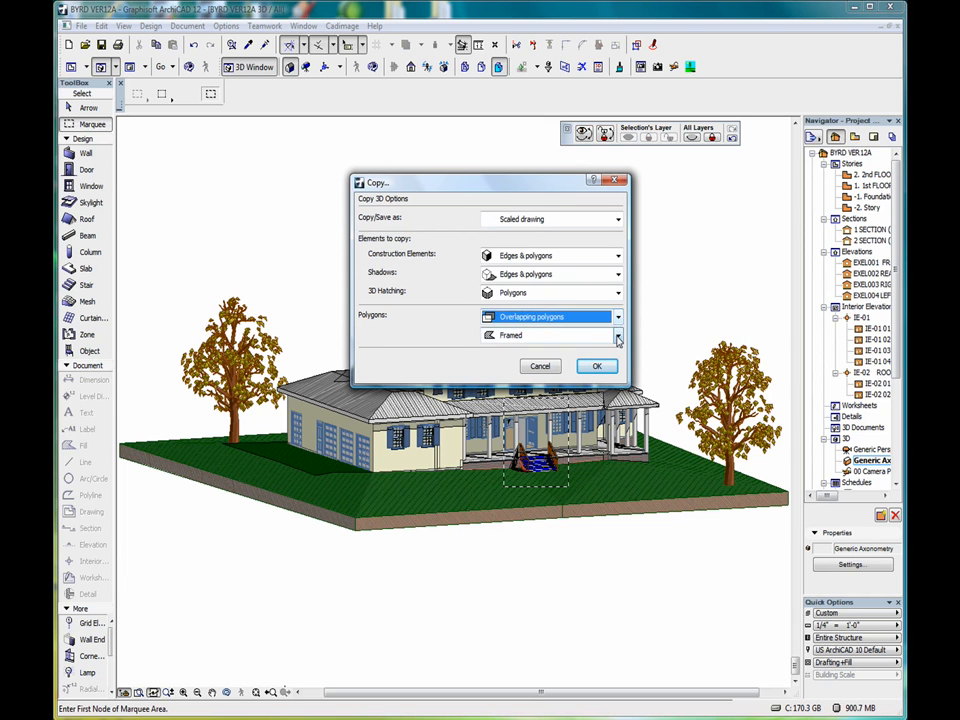
left_click(618, 318)
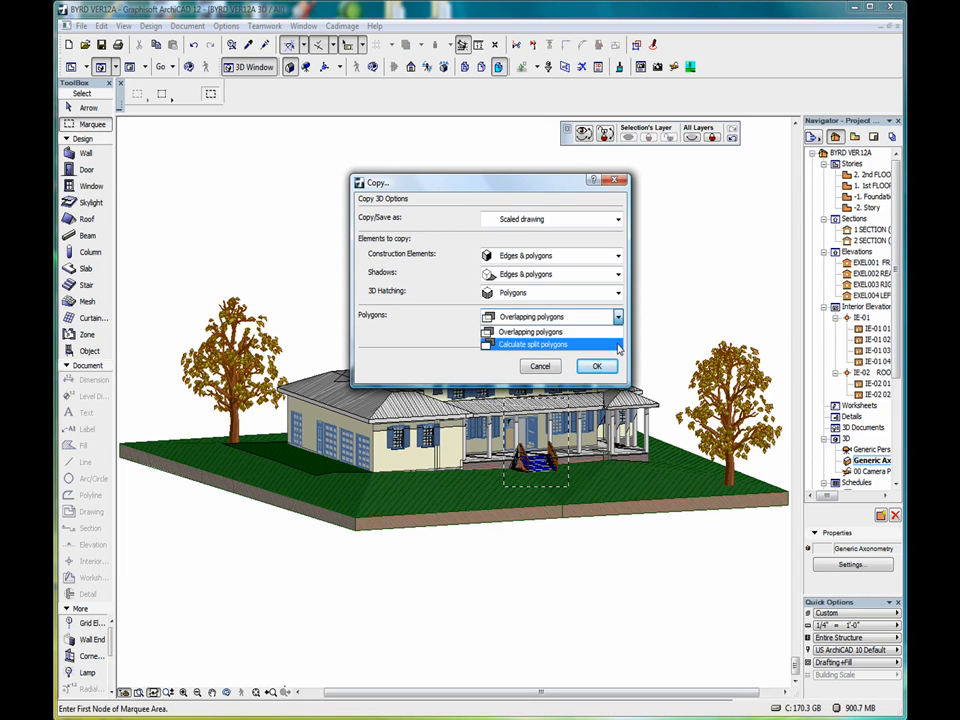
left_click(620, 322)
left_click(618, 337)
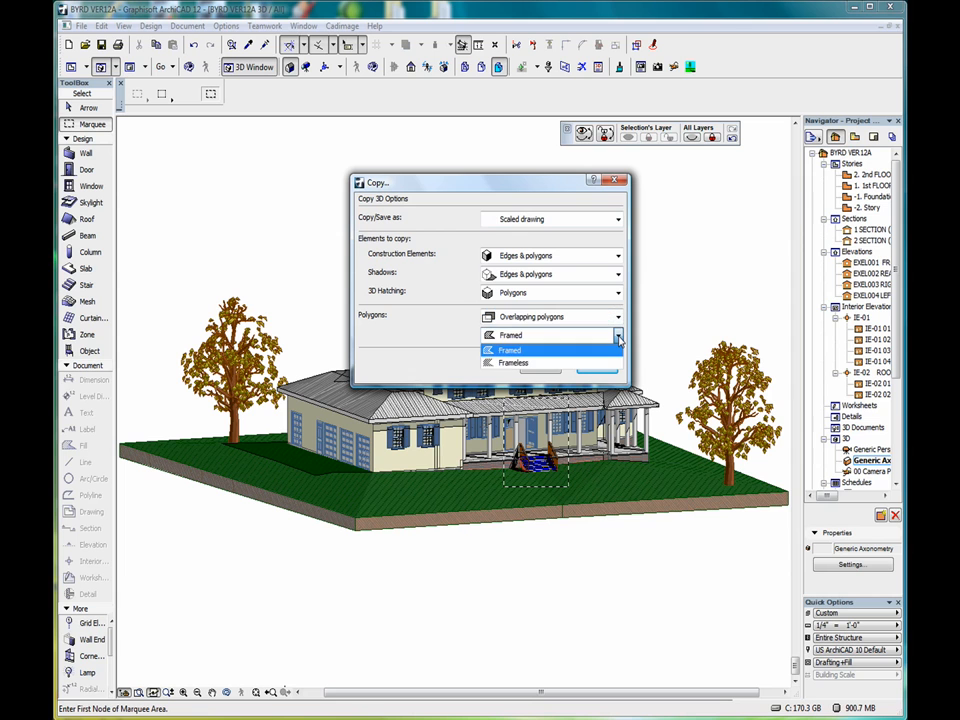
left_click(618, 340)
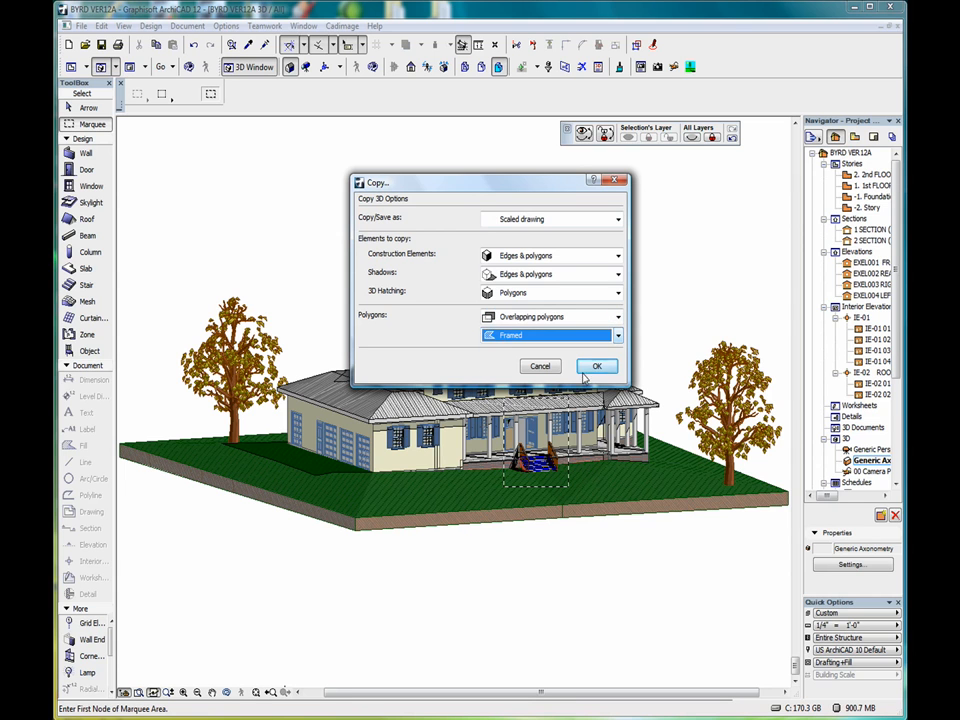
left_click(596, 367)
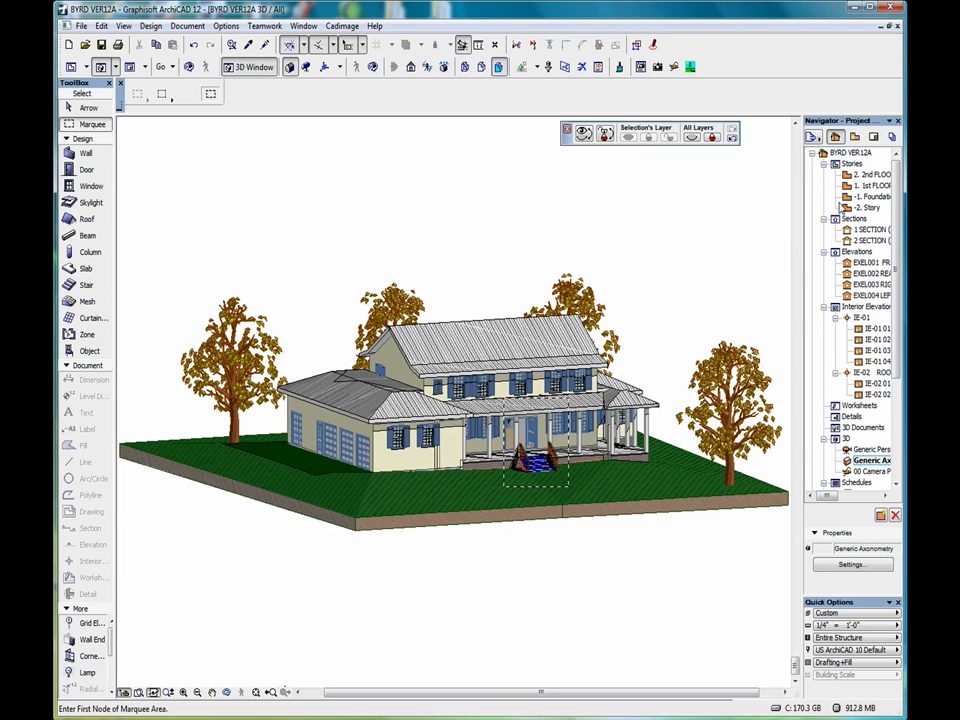
Paste the copied entry drawing onto the 1st floor plan at its original location, zooming to the pasted elements
double_click(867, 186)
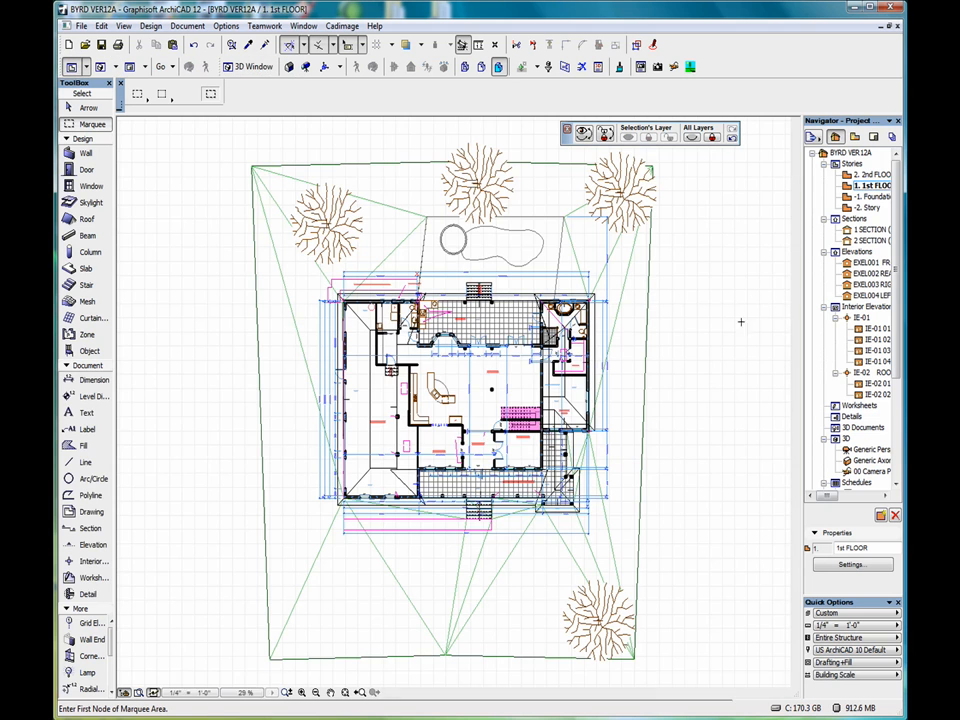
right_click(670, 369)
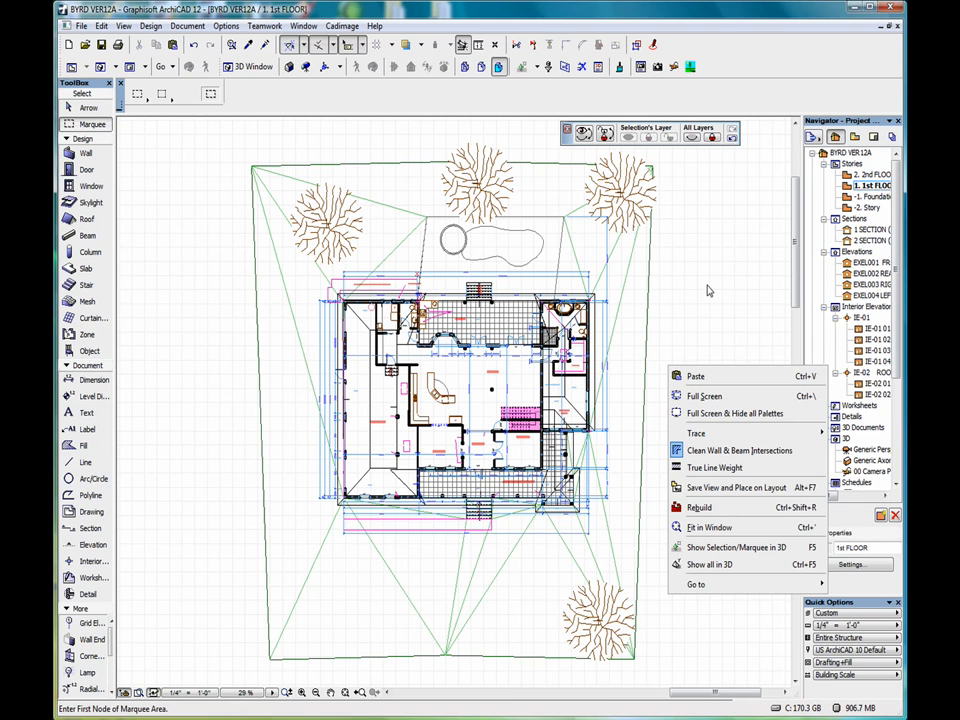
left_click(718, 376)
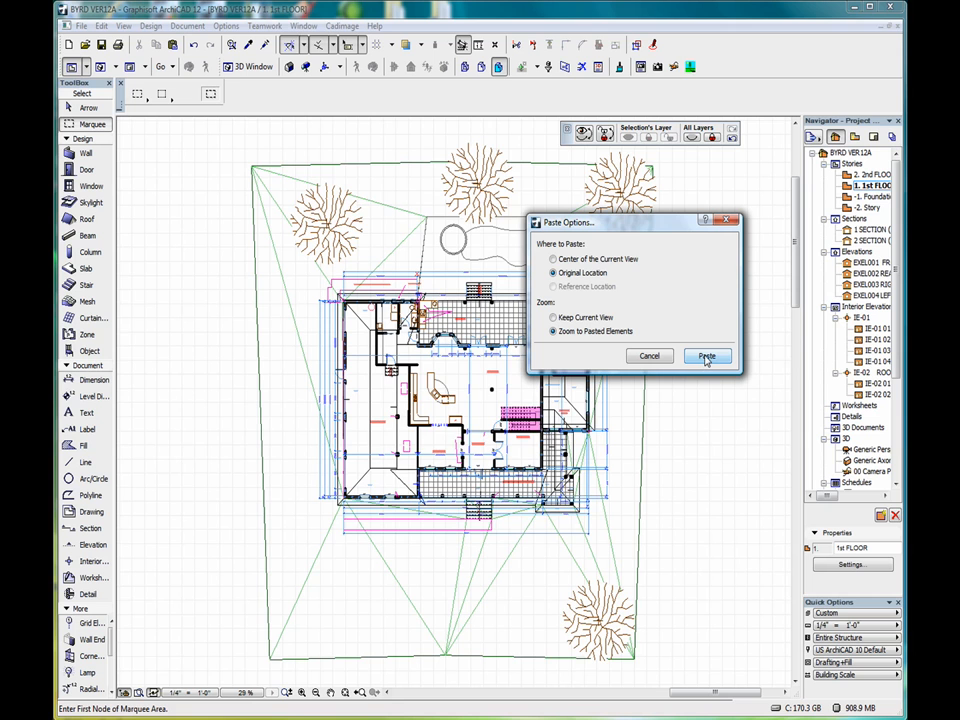
left_click(706, 358)
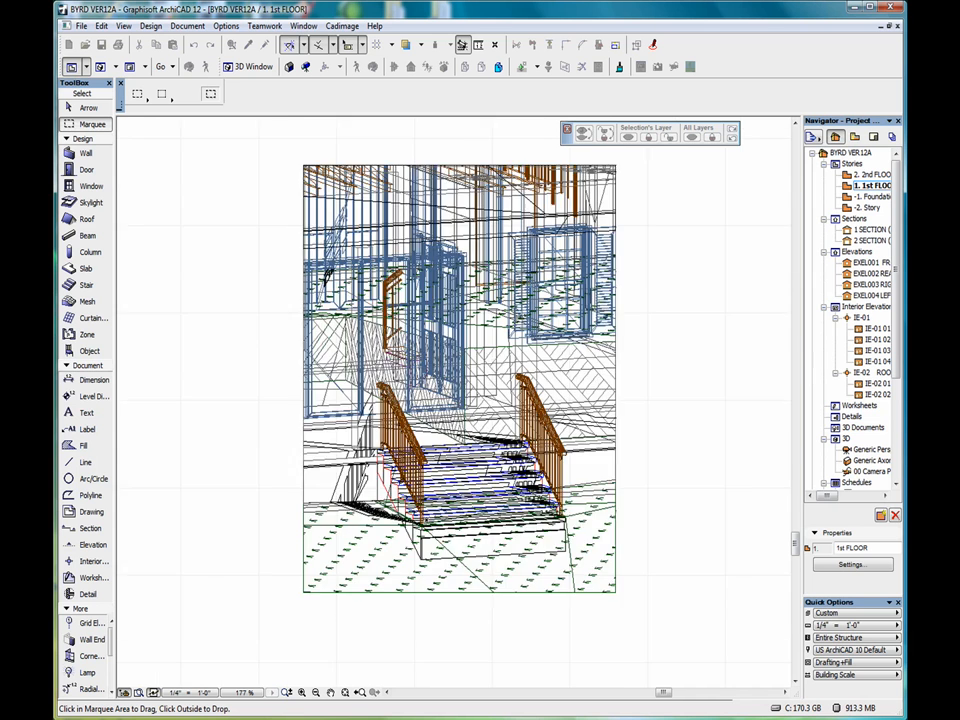
scroll(325, 275, "up", 2)
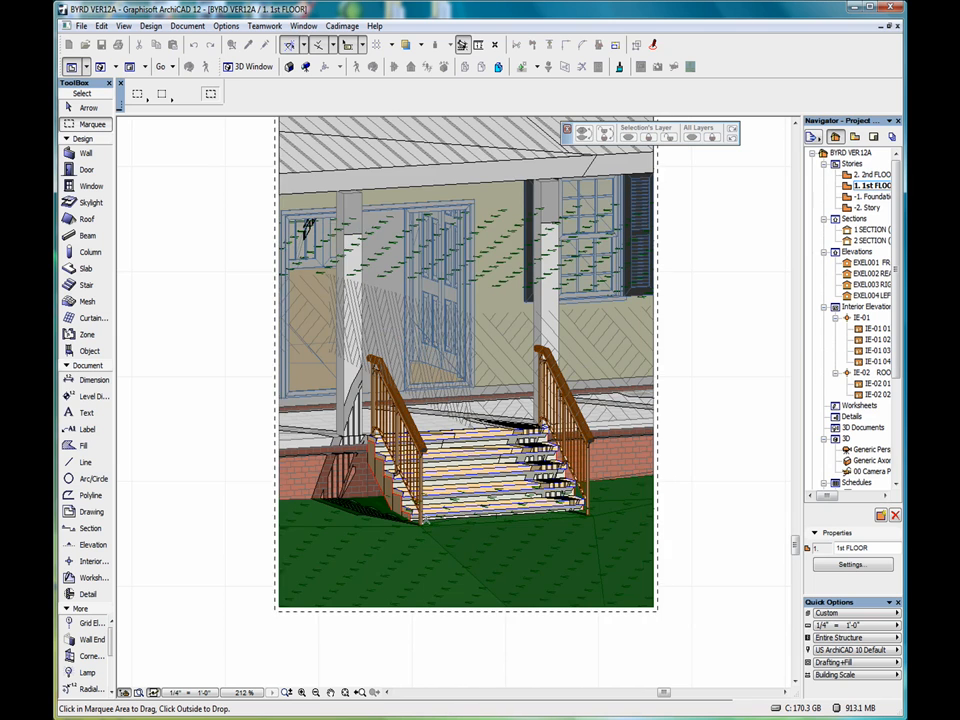
scroll(436, 514, "down", 3)
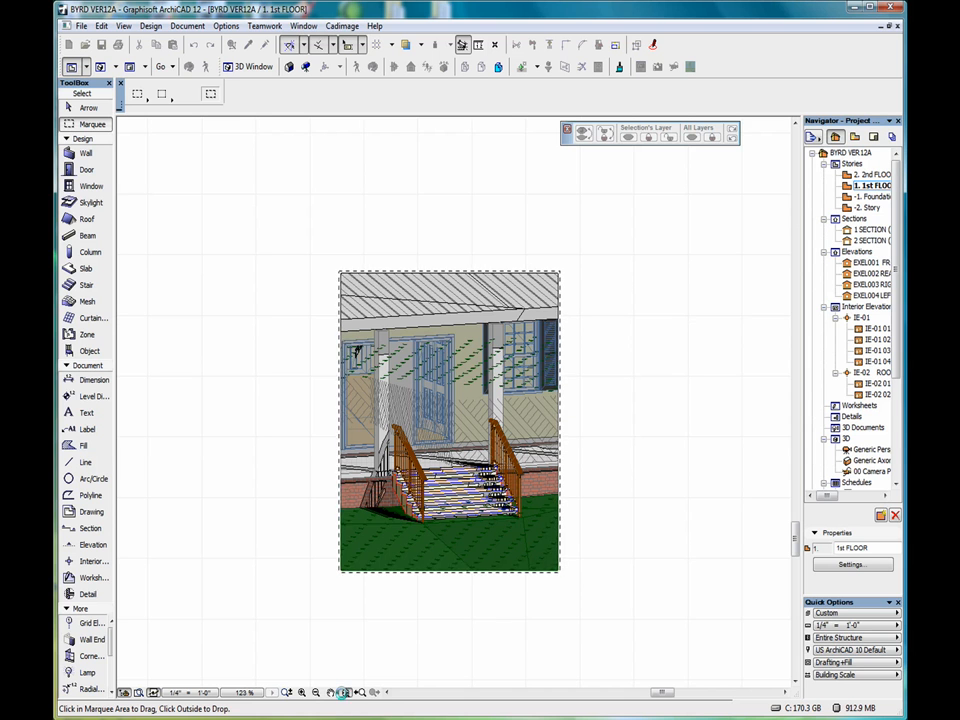
Move the pasted entry drawing beside the house outside the site boundary, drop it there and fit the plan in the window
left_click(344, 692)
left_click(343, 648)
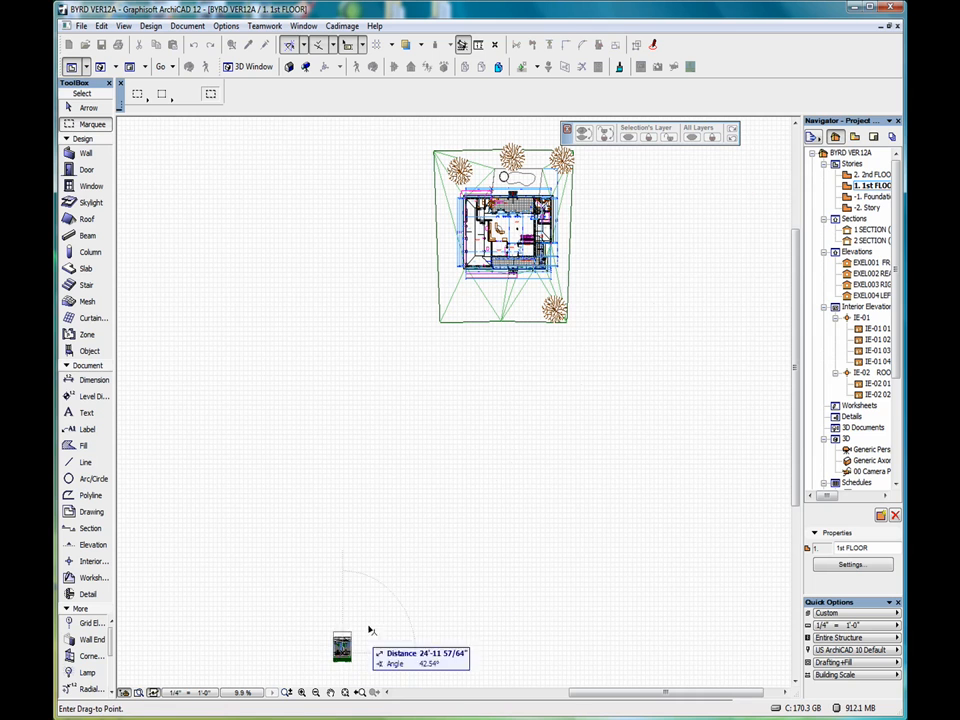
left_click(597, 220)
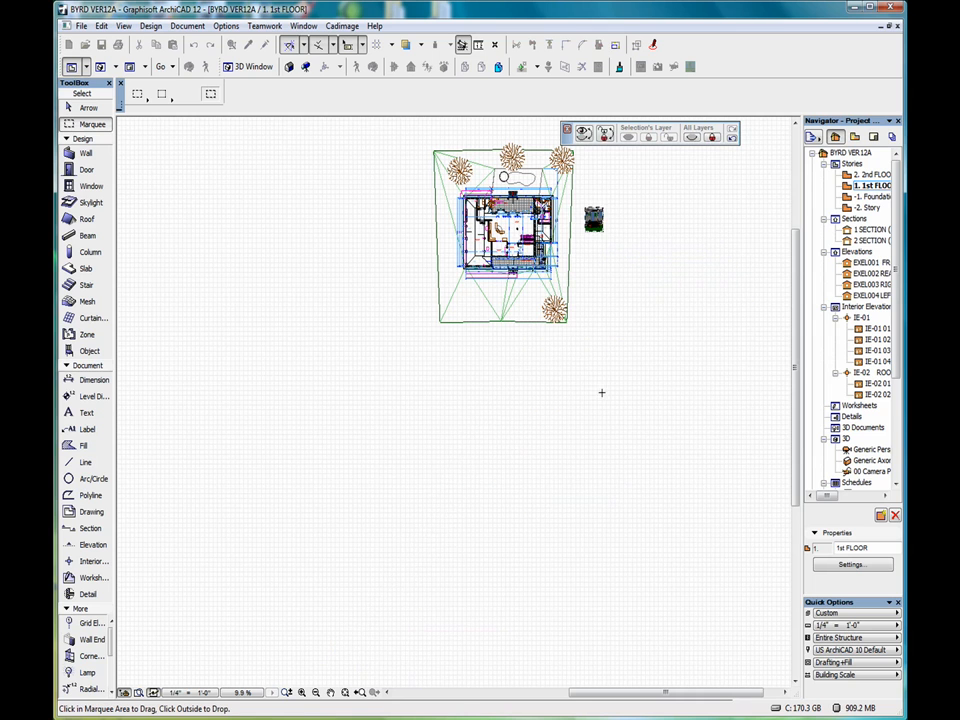
left_click(651, 229)
scroll(650, 209, "down", 3)
scroll(650, 207, "up", 3)
left_click(346, 692)
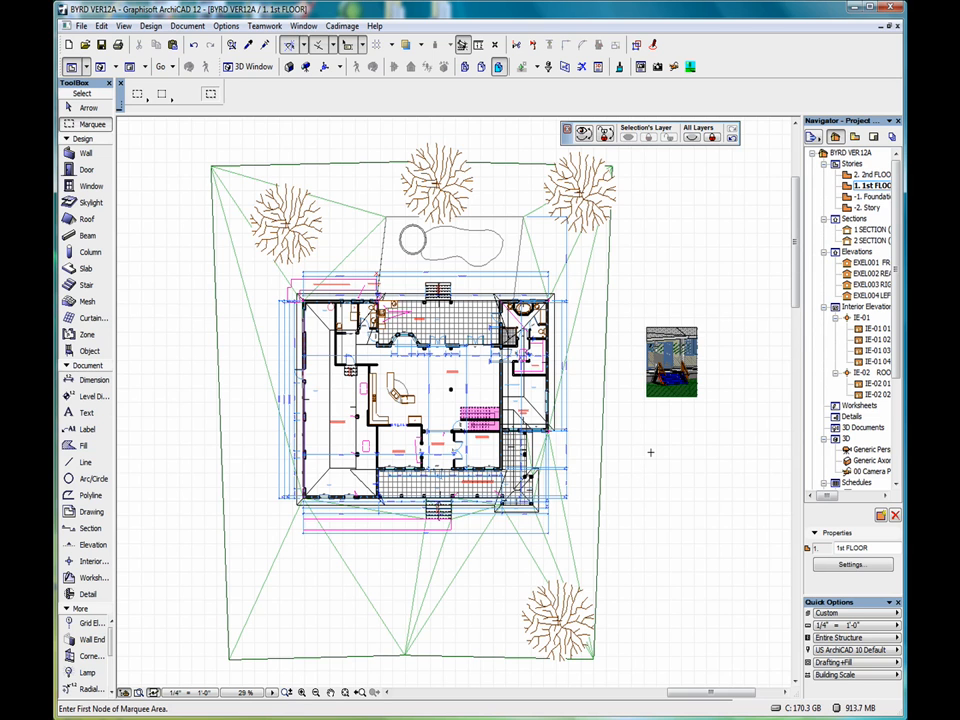
Show the whole model in 3D as a Top view parallel projection with the camera azimuth at 270°
right_click(655, 451)
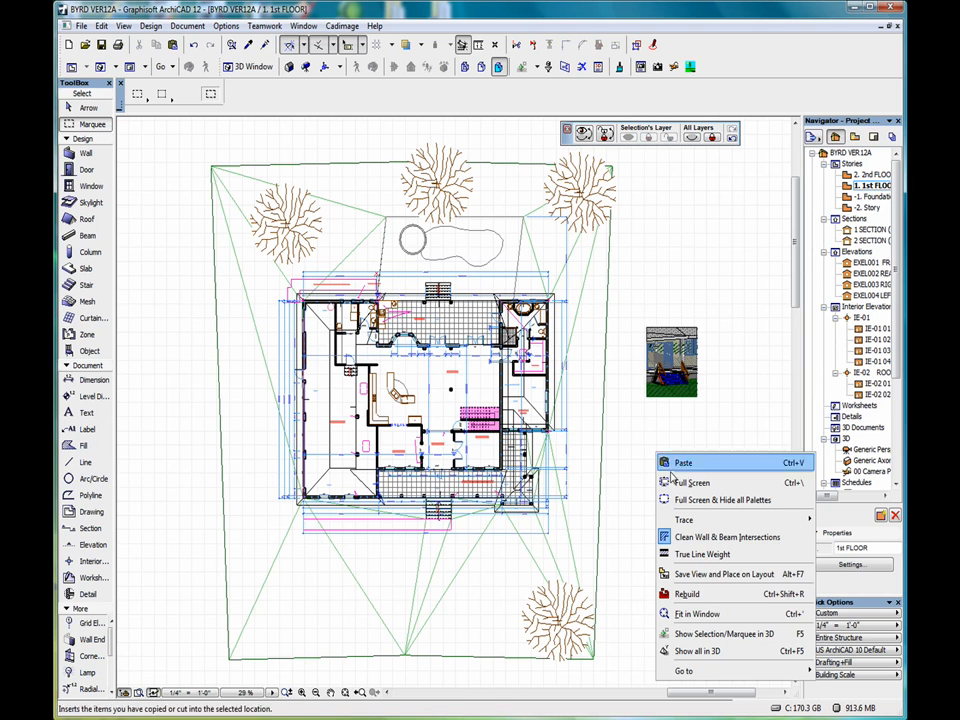
left_click(700, 651)
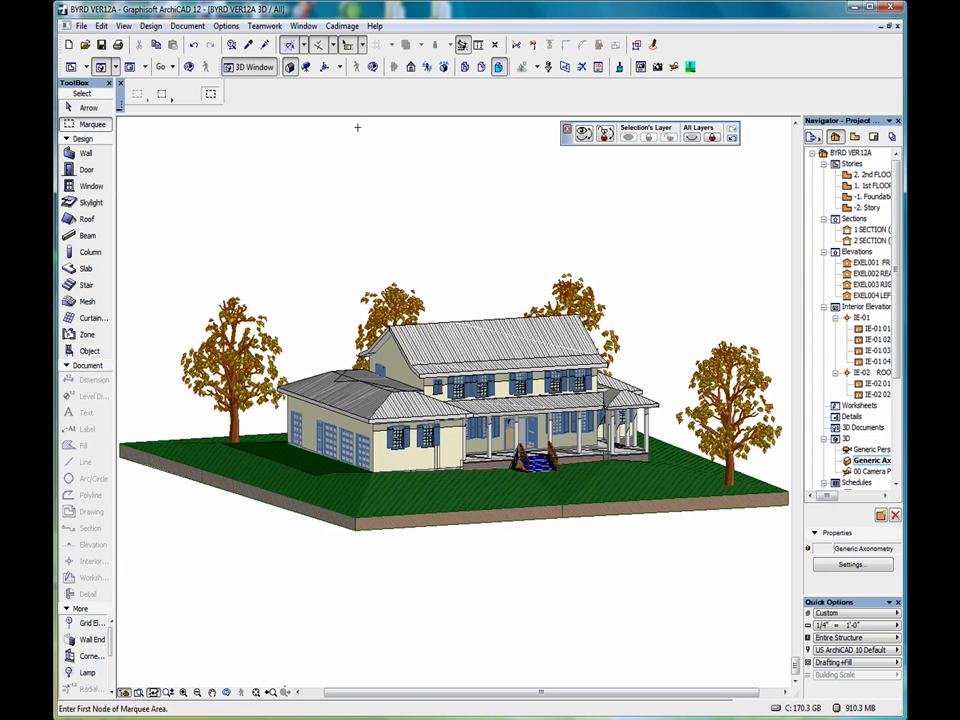
left_click(325, 68)
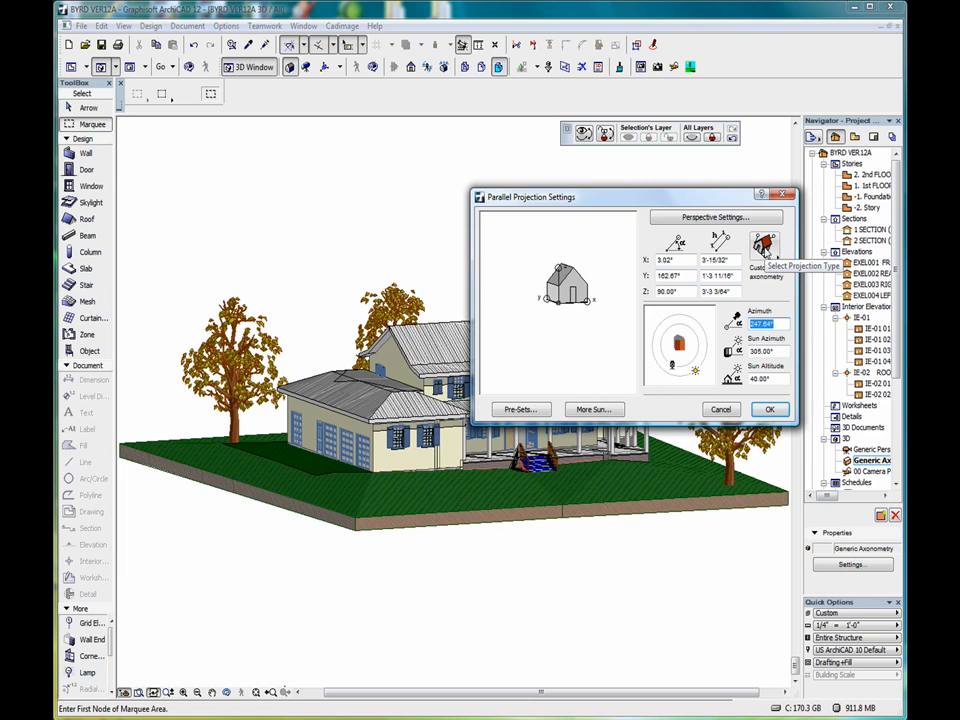
left_click_drag(700, 197, 419, 169)
left_click(486, 222)
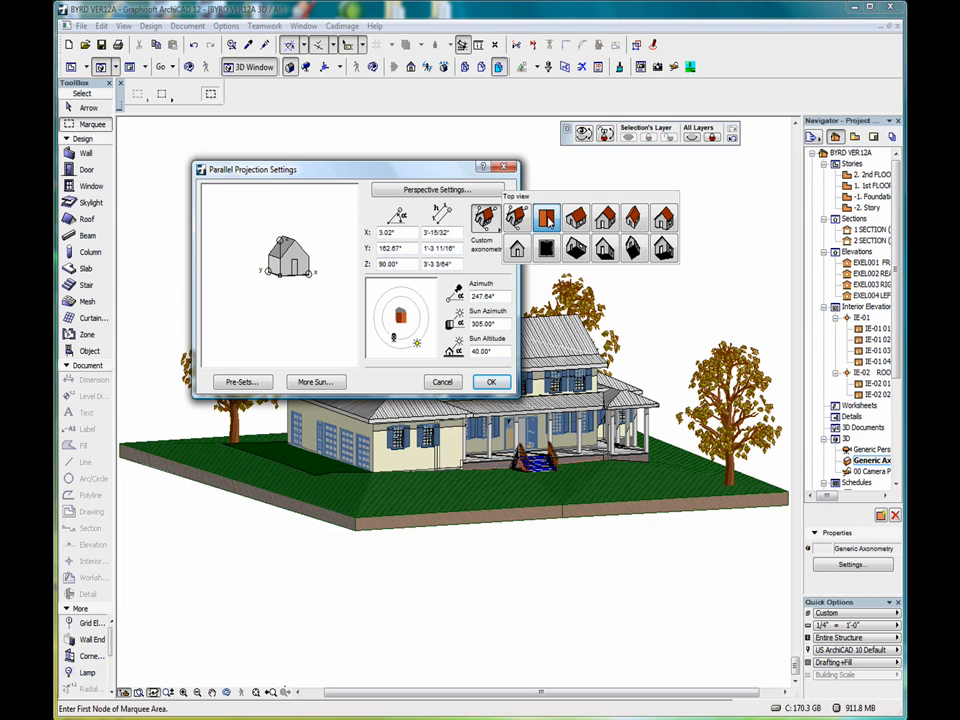
left_click(548, 219)
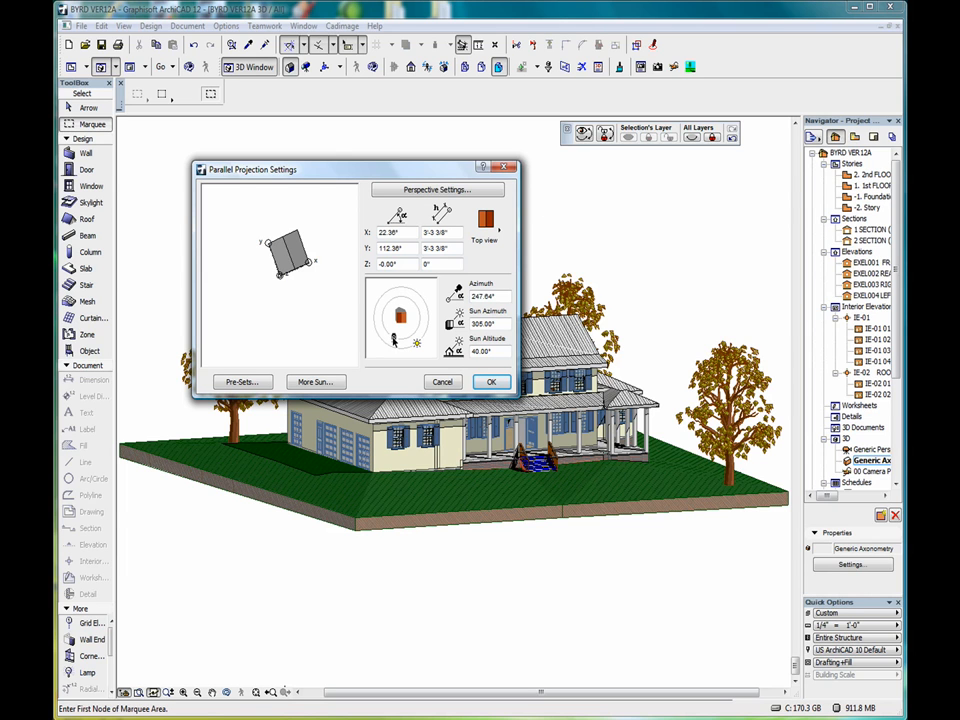
mouse_move(394, 340)
left_mouse_down()
mouse_move(413, 341)
mouse_move(401, 347)
left_mouse_up()
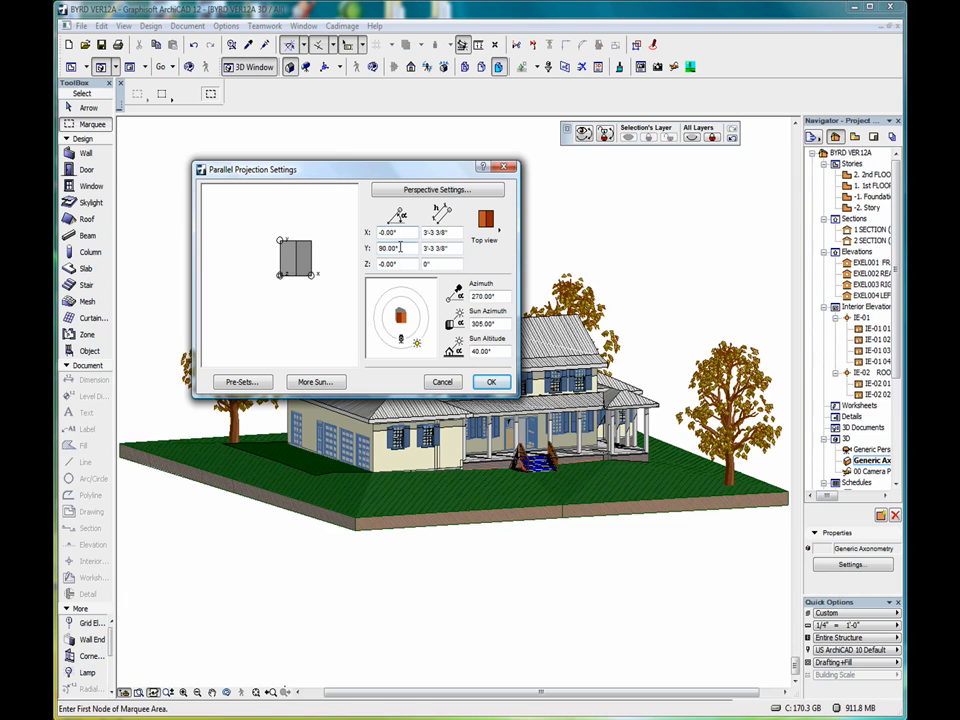
left_click(491, 385)
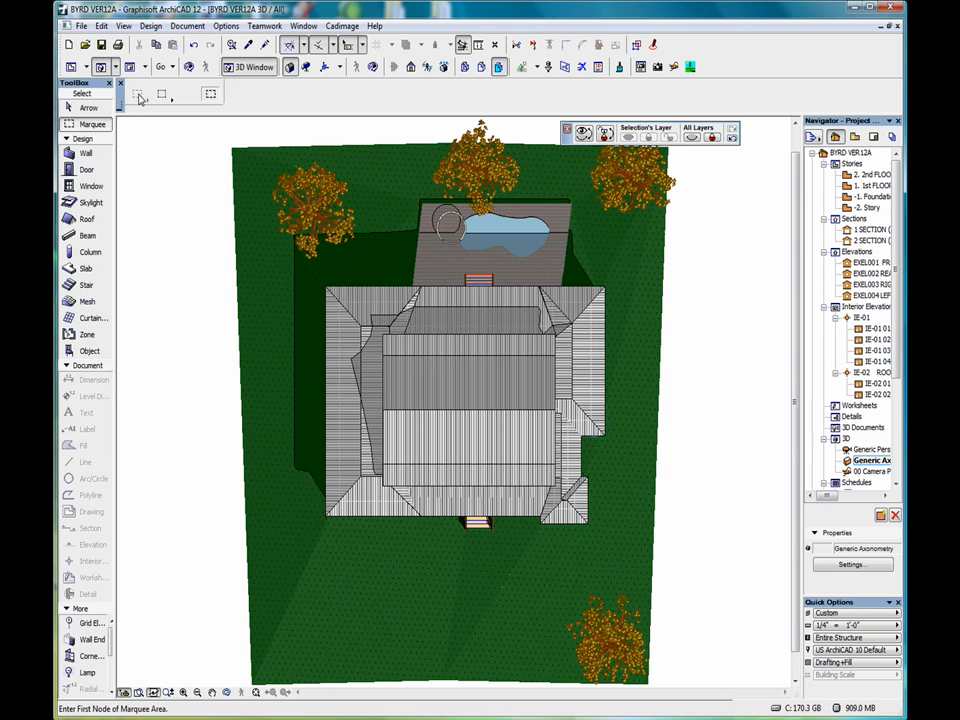
Draw a marquee around the entire site in the top view and choose to copy it as a Scaled drawing
left_click(196, 120)
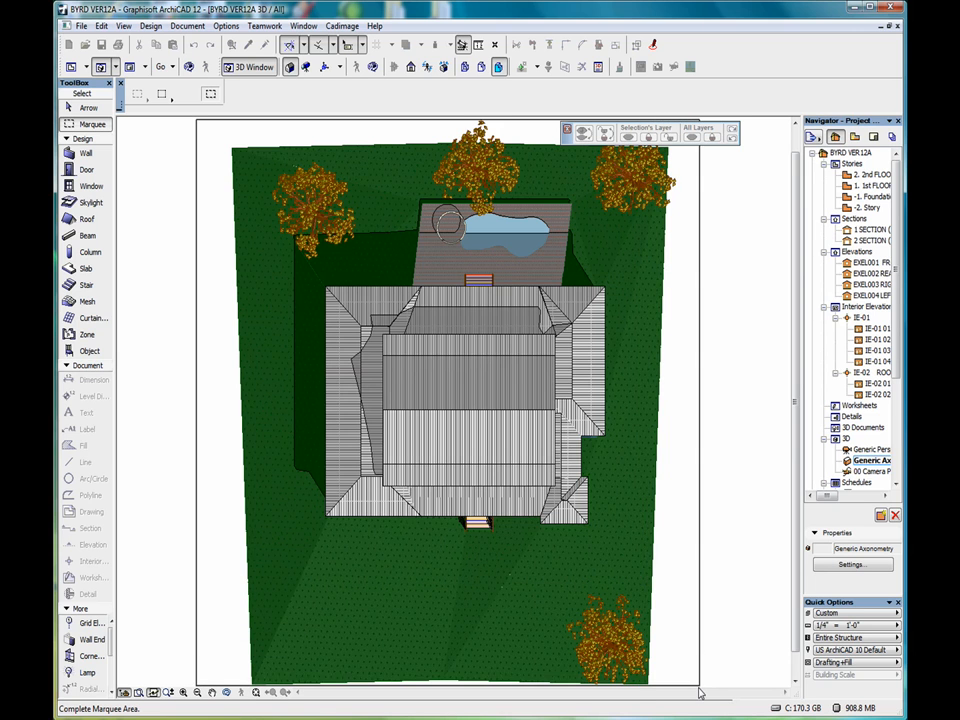
left_click(698, 687)
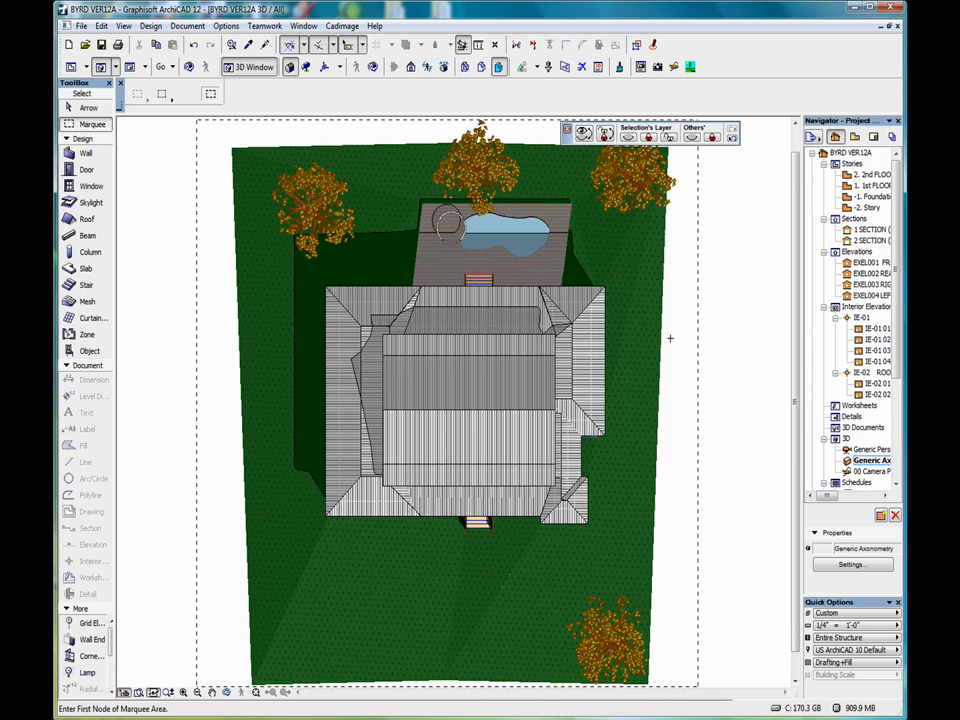
key("ctrl+c")
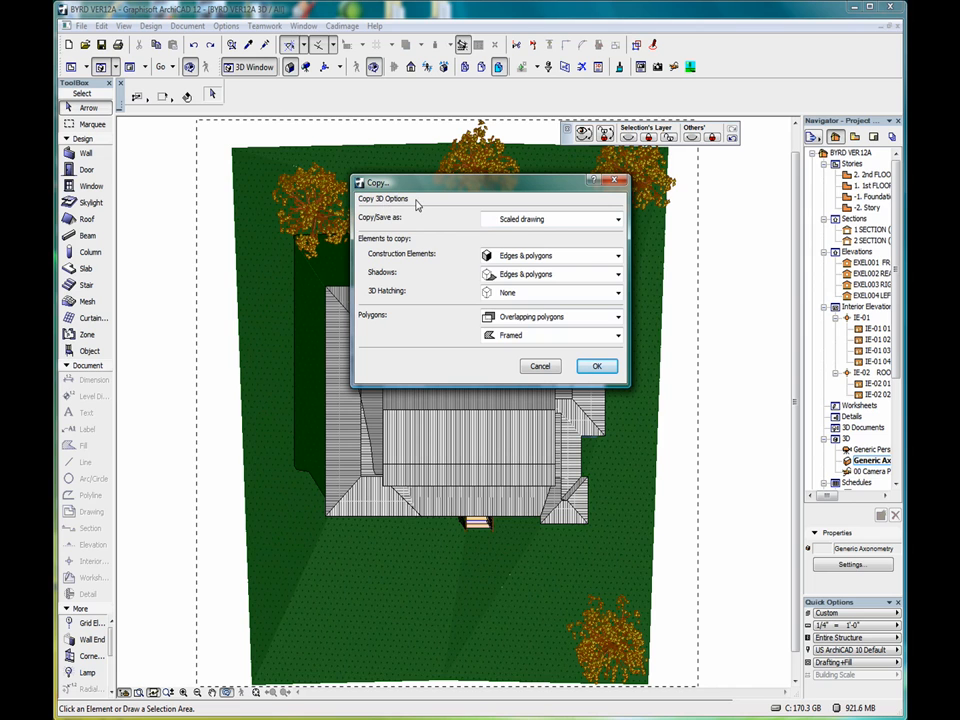
left_click(618, 220)
left_click(555, 220)
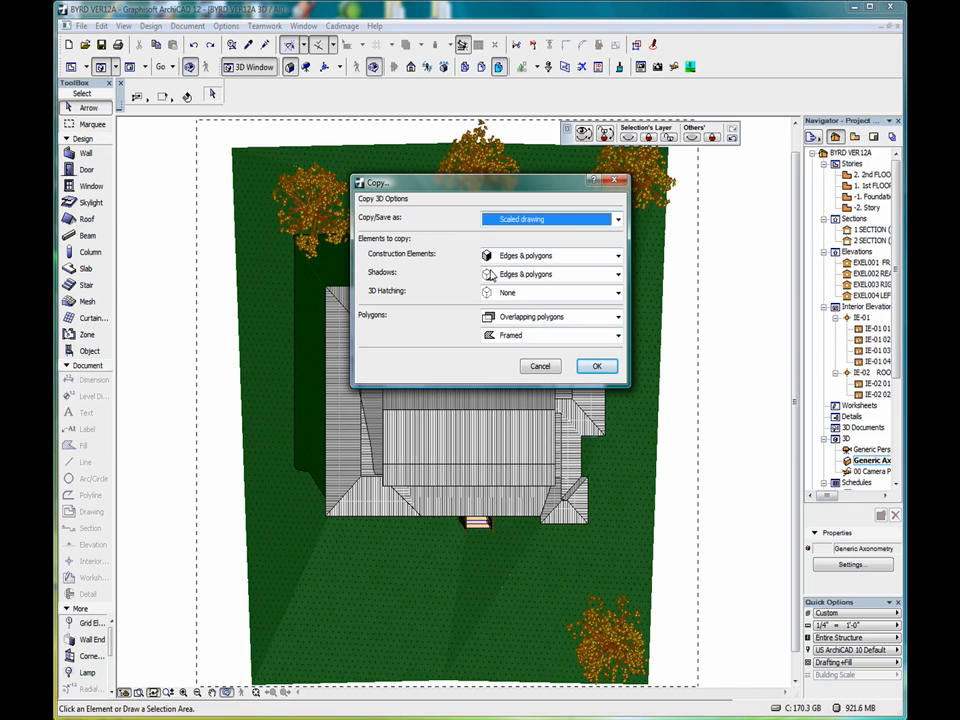
Copy the marquee area with Edges & polygons for construction elements and shadows, None for 3D hatching, Overlapping polygons and Framed
left_click(618, 257)
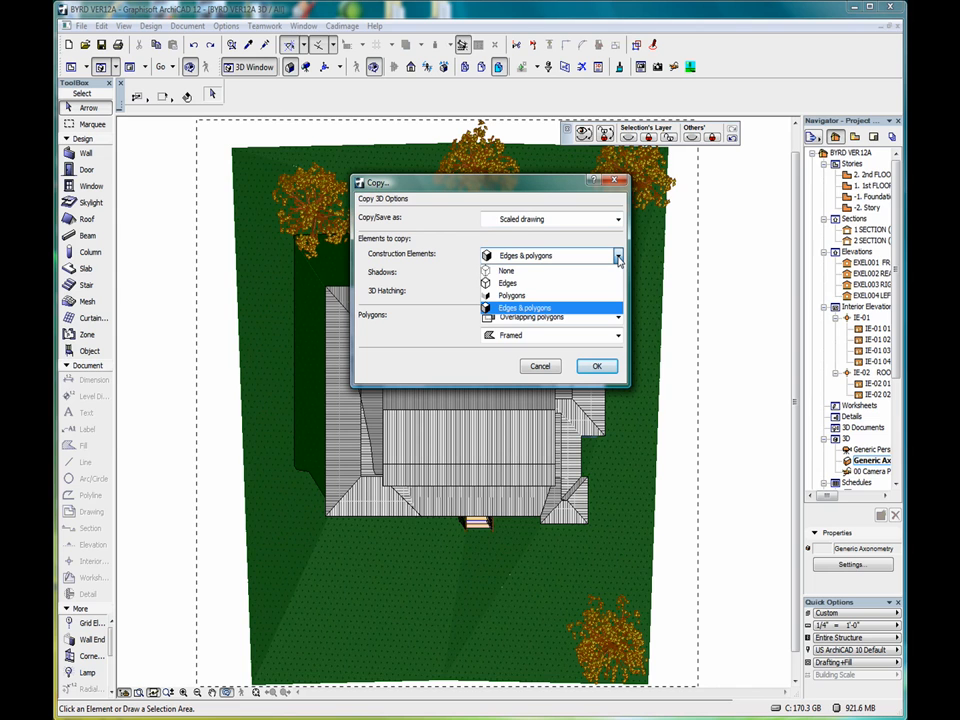
left_click(618, 258)
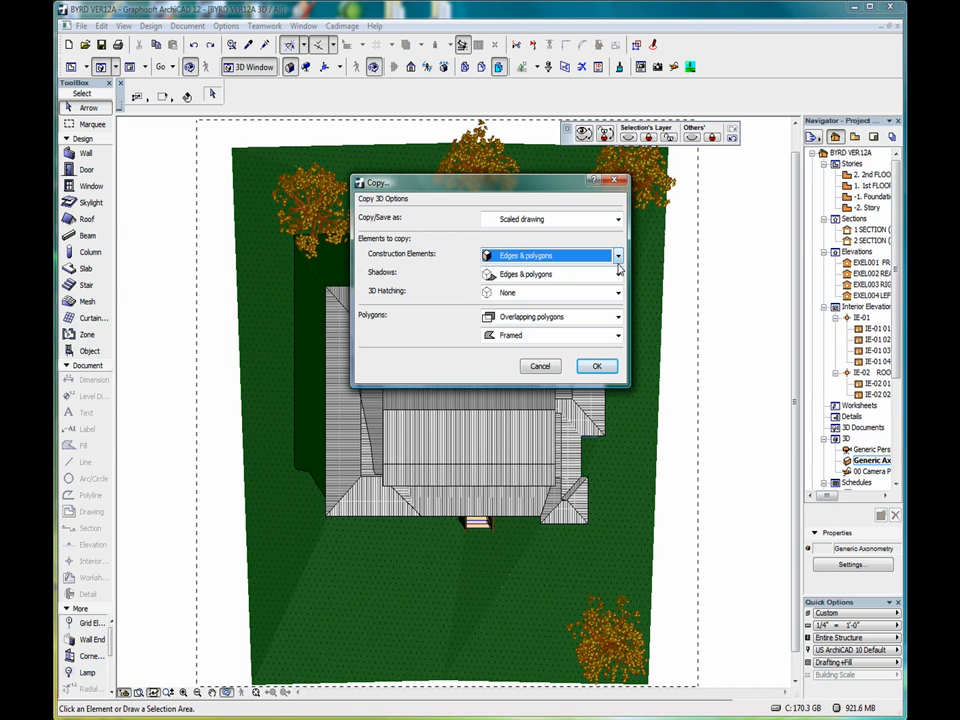
left_click(618, 276)
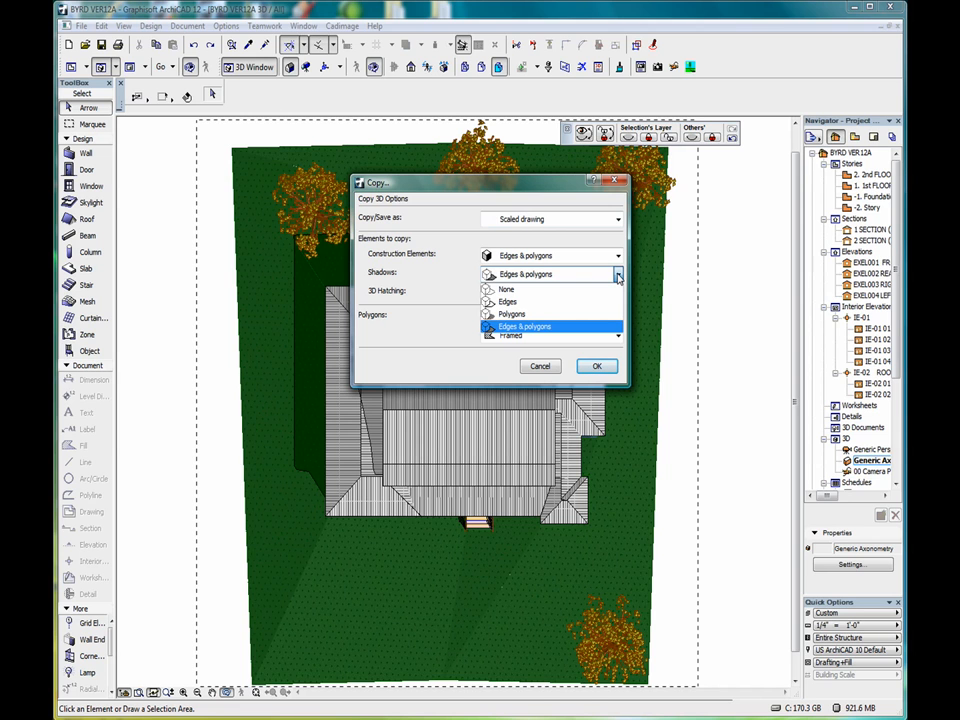
left_click(618, 276)
left_click(540, 292)
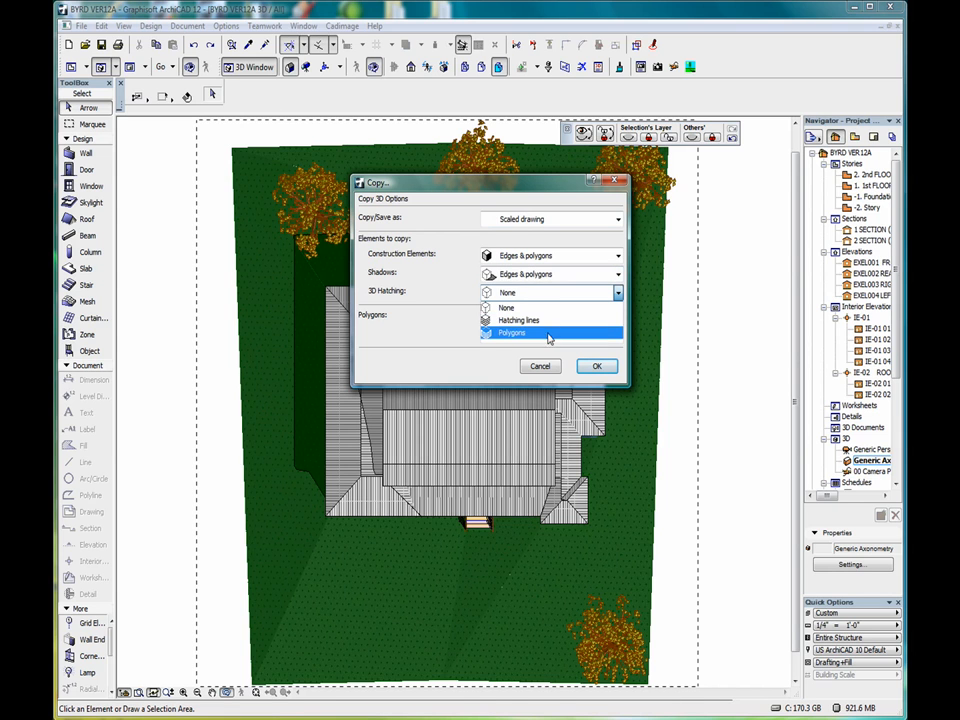
left_click(618, 293)
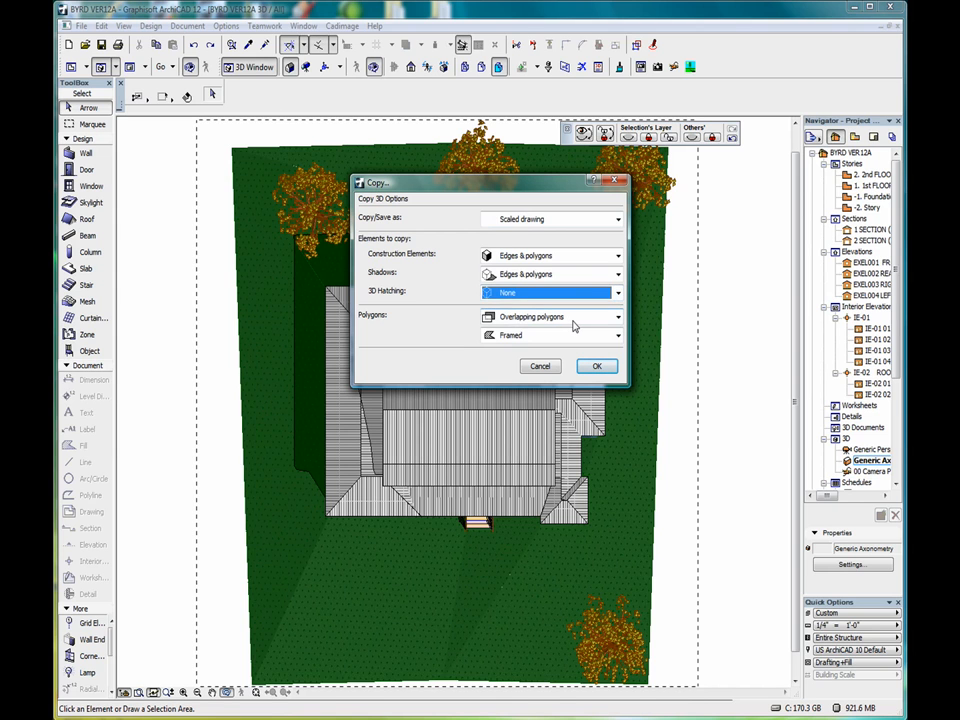
left_click(576, 317)
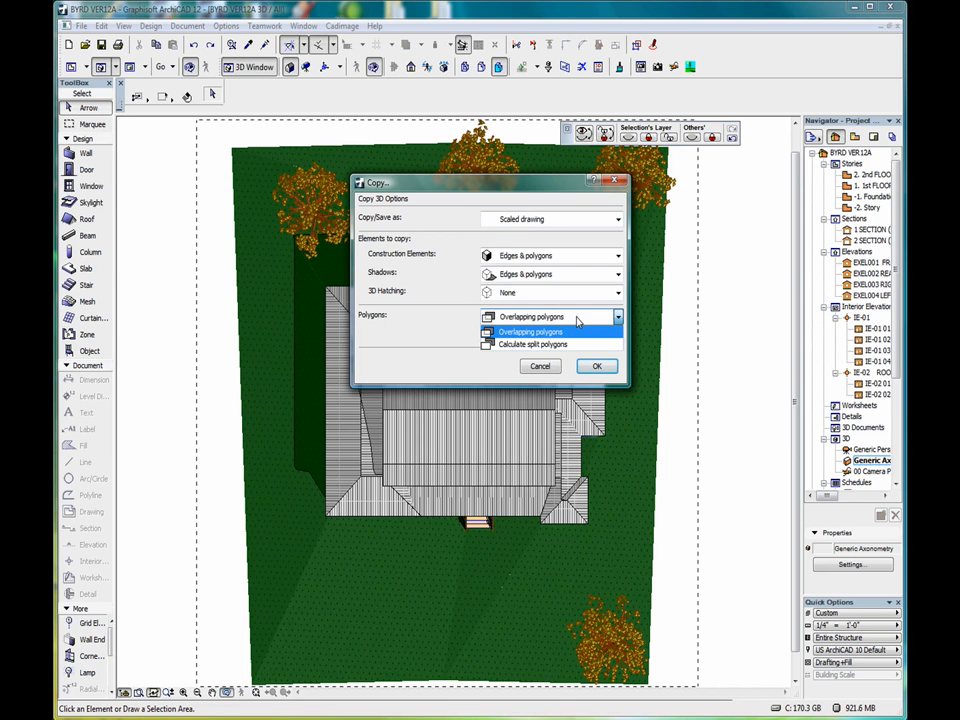
left_click(576, 331)
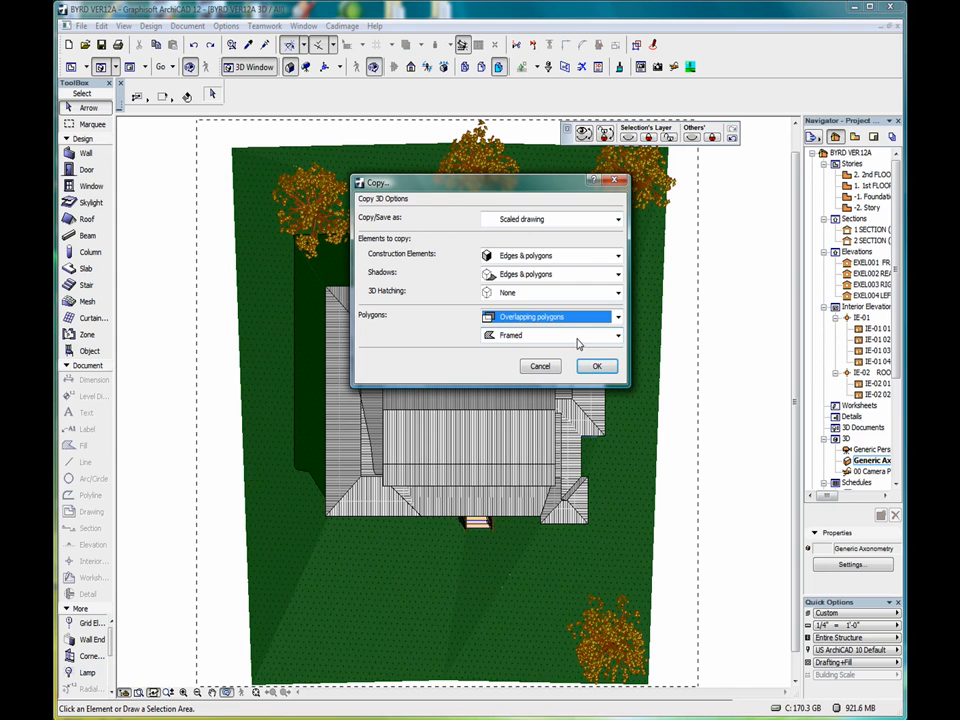
left_click(577, 340)
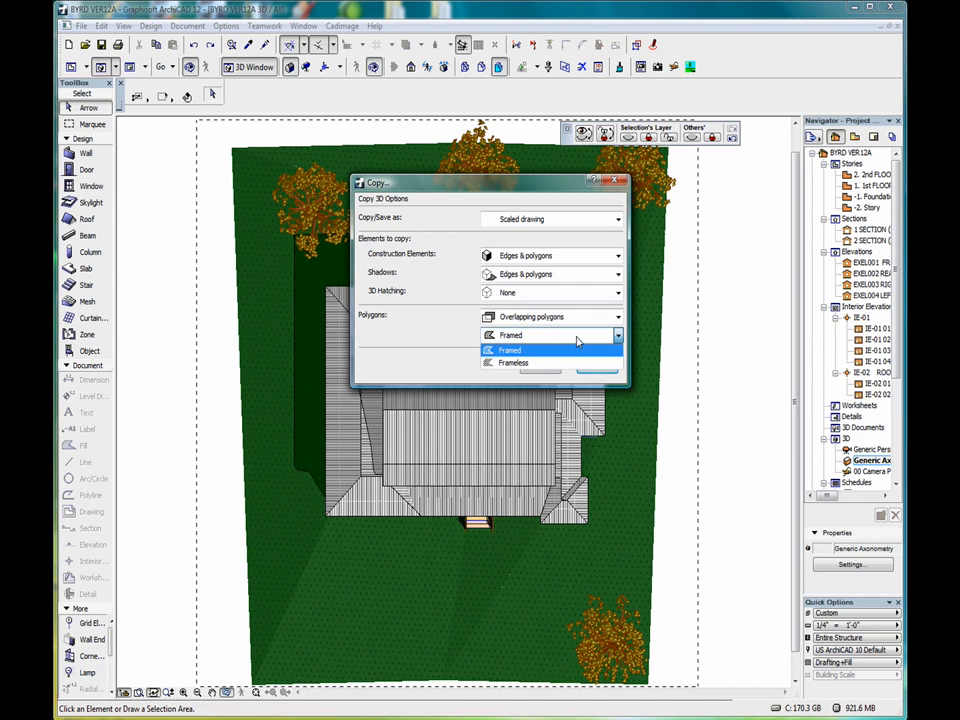
left_click(577, 350)
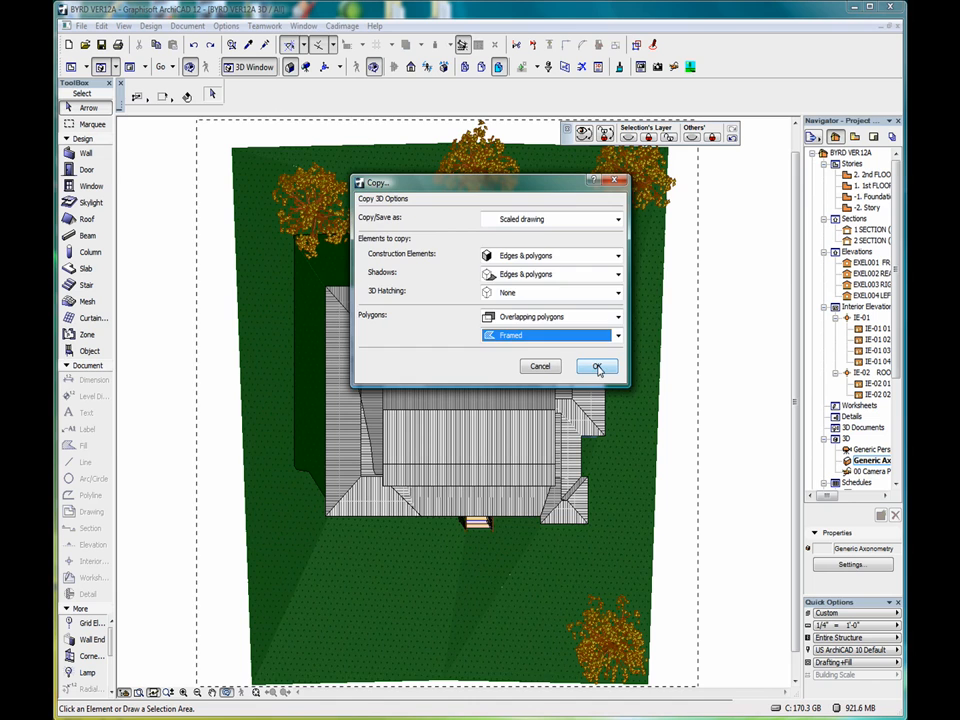
left_click(597, 367)
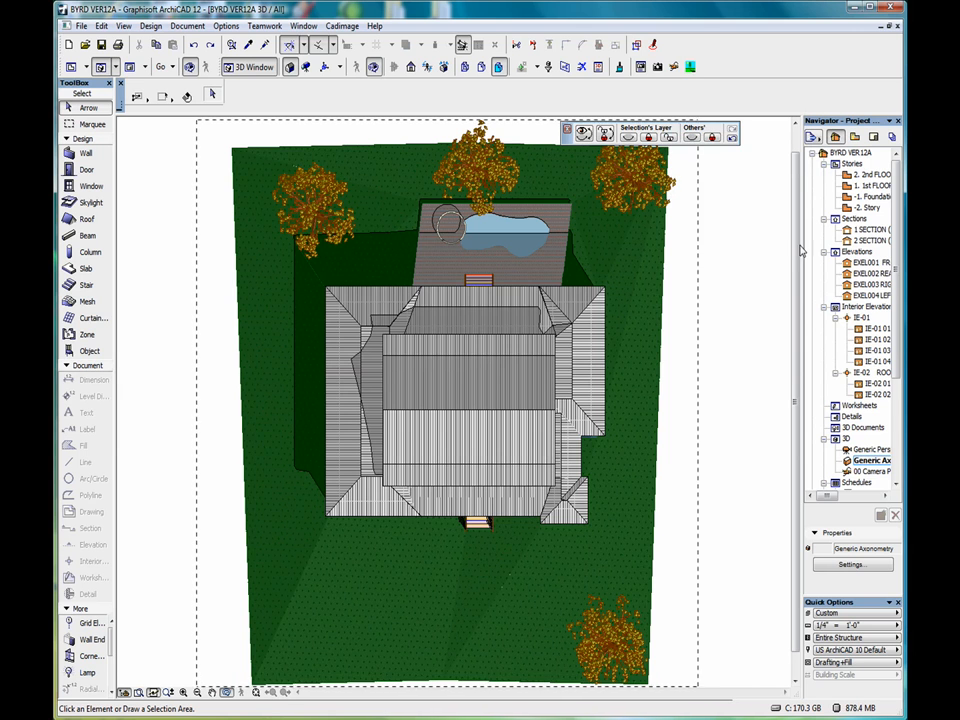
Paste the copied top view drawing onto the 1st floor plan and drop it at its original location
double_click(866, 195)
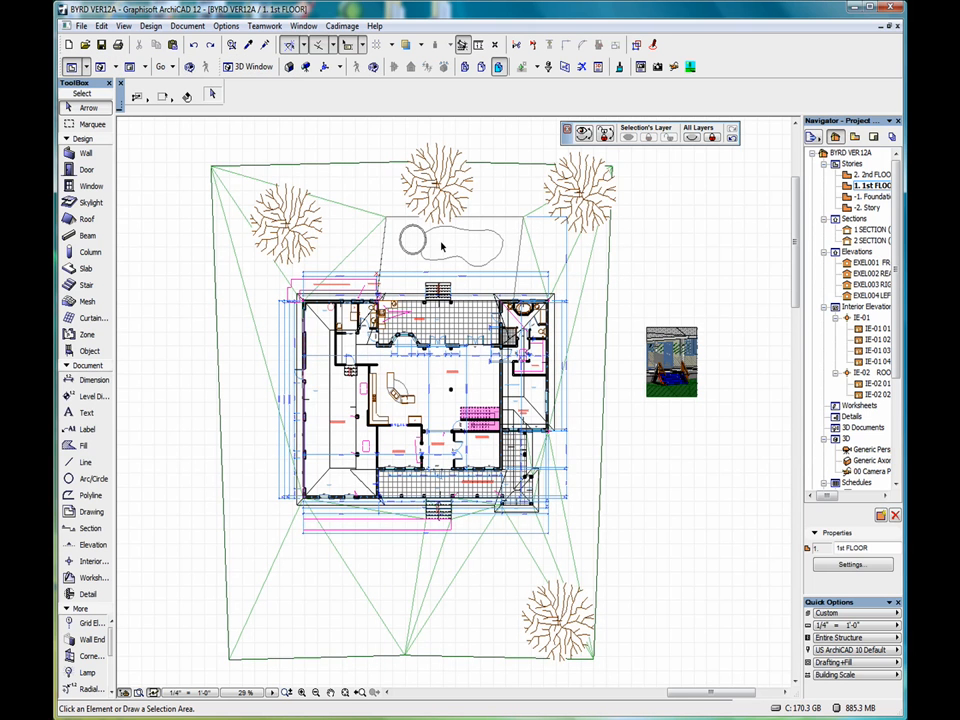
right_click(659, 225)
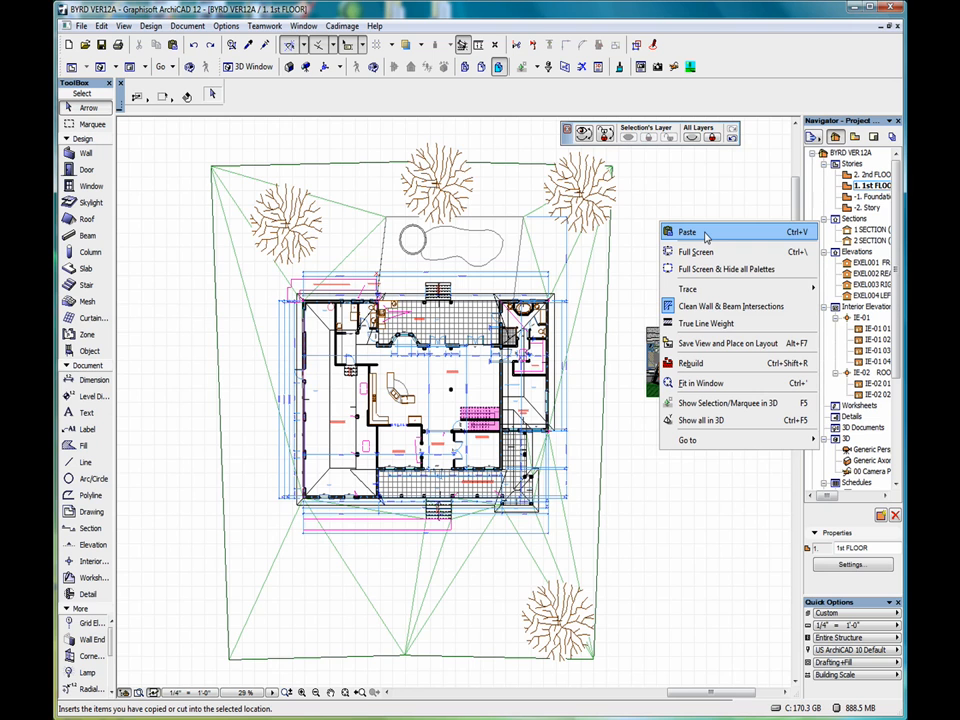
left_click(705, 235)
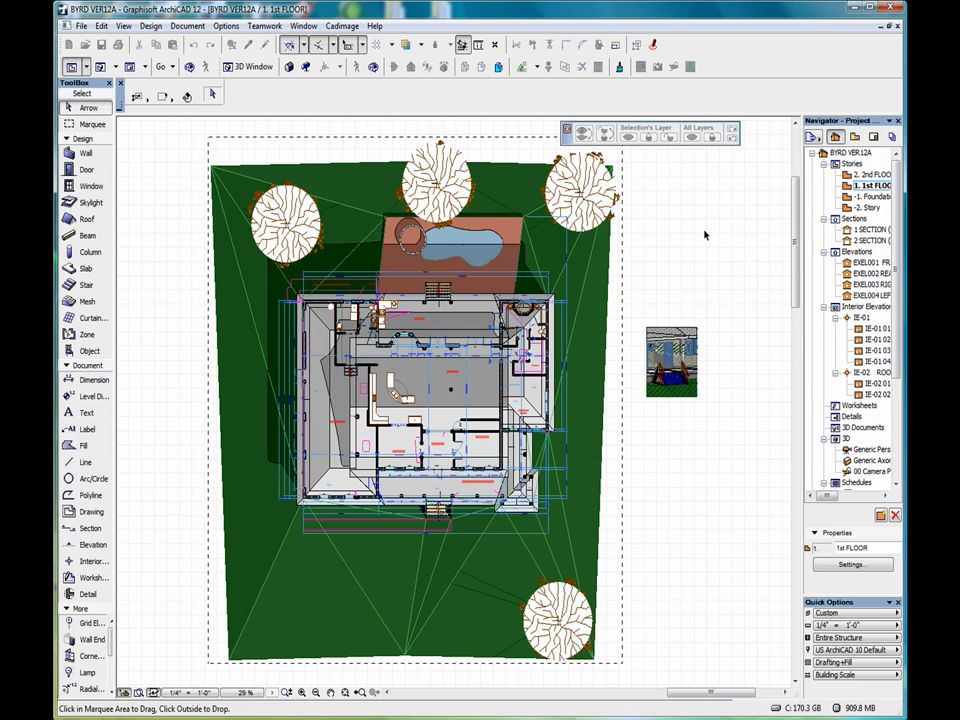
left_click(705, 231)
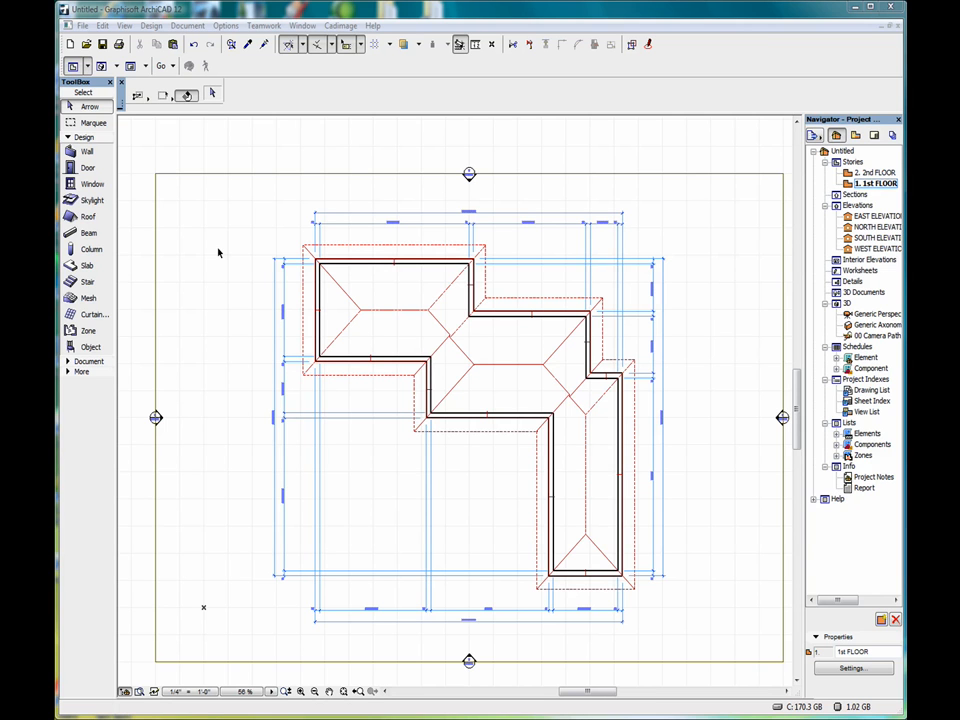
Draw a single-story rectangular marquee around the upper-left hip's ridge end and stretch that ridge point out to the outer eave line
left_click(86, 123)
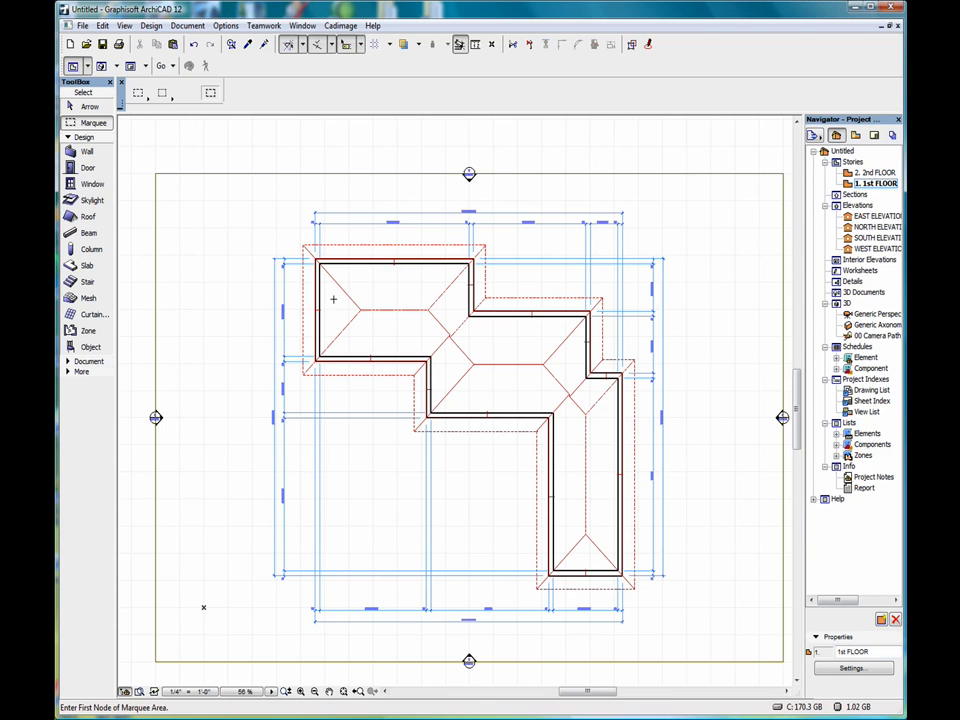
left_click(139, 94)
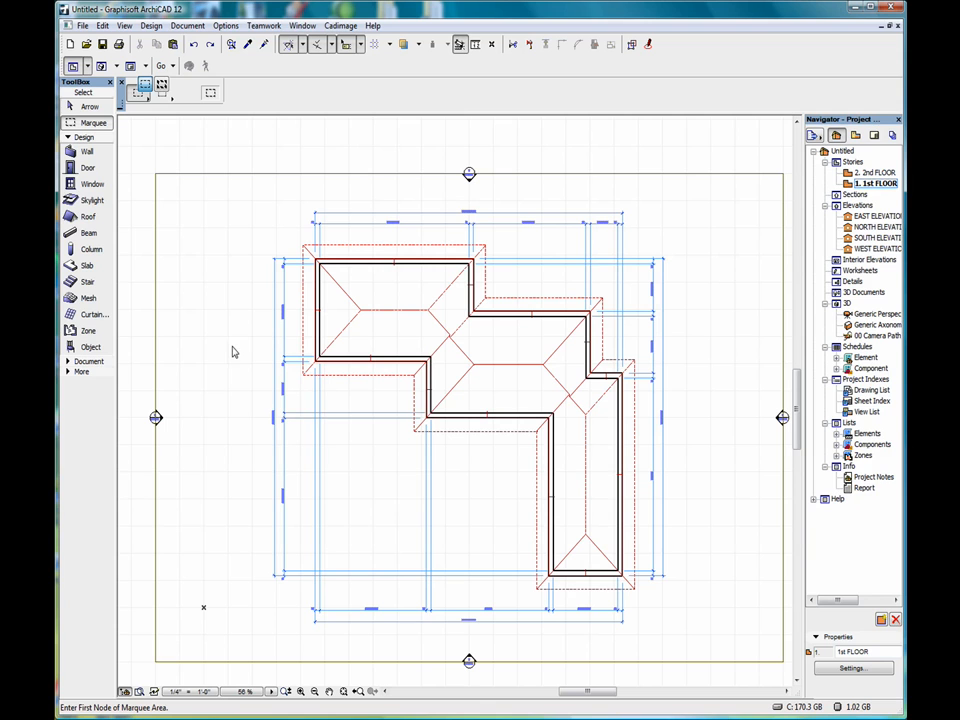
left_click(241, 317)
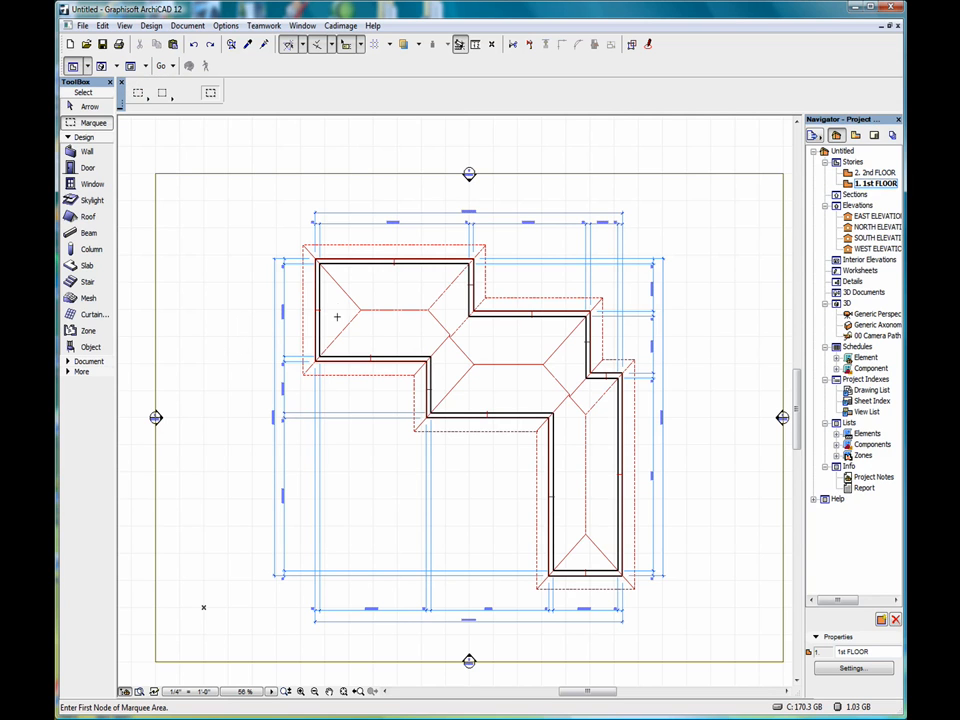
left_click(339, 285)
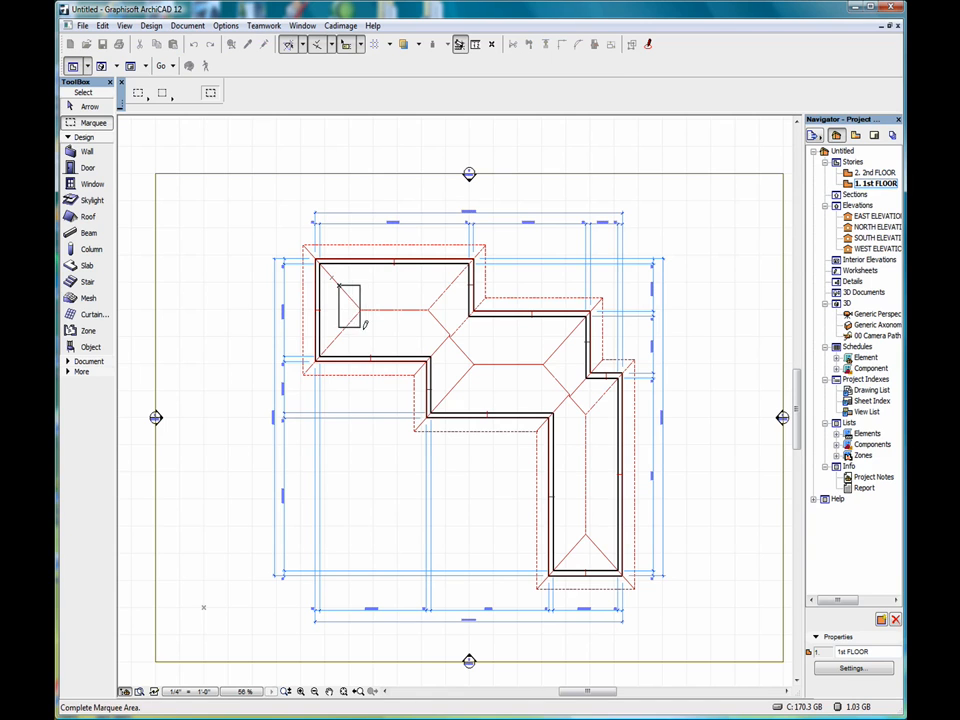
left_click(376, 331)
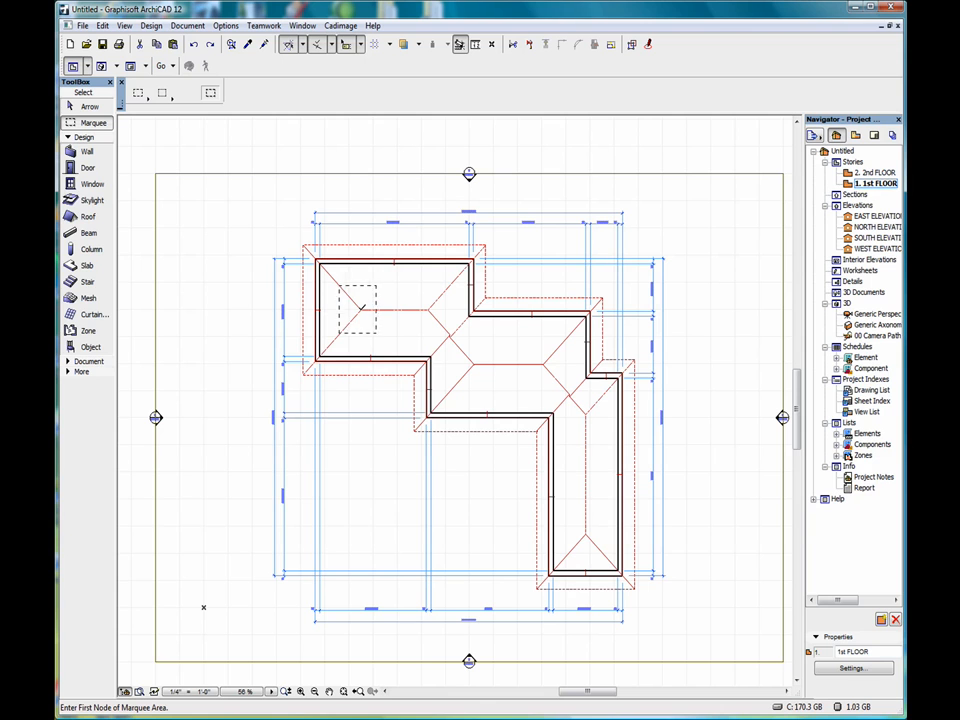
left_click(361, 304)
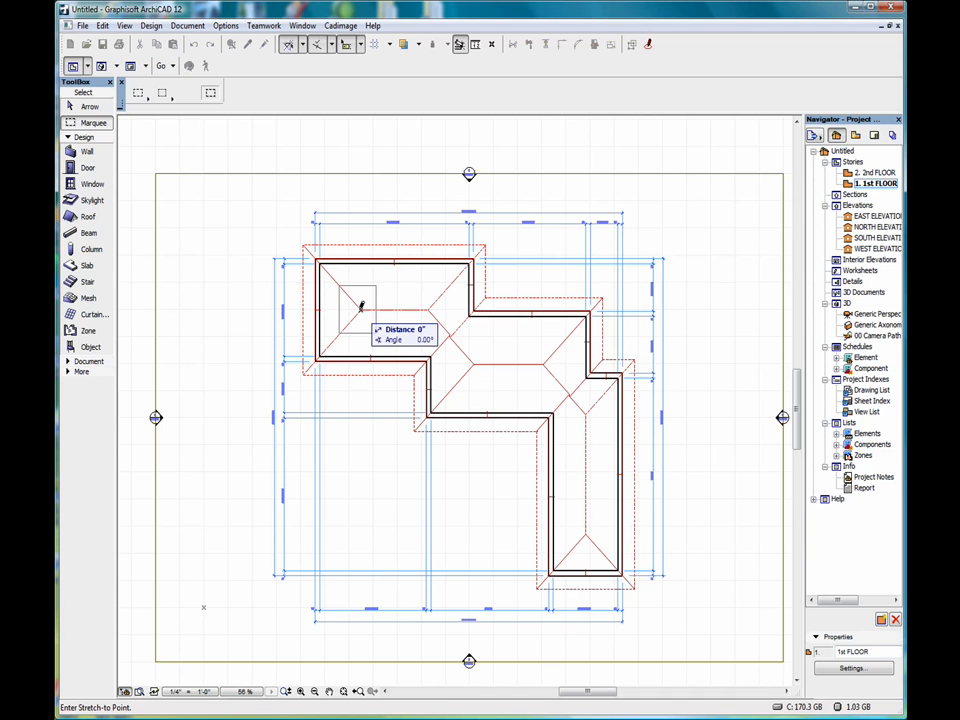
left_click(304, 307)
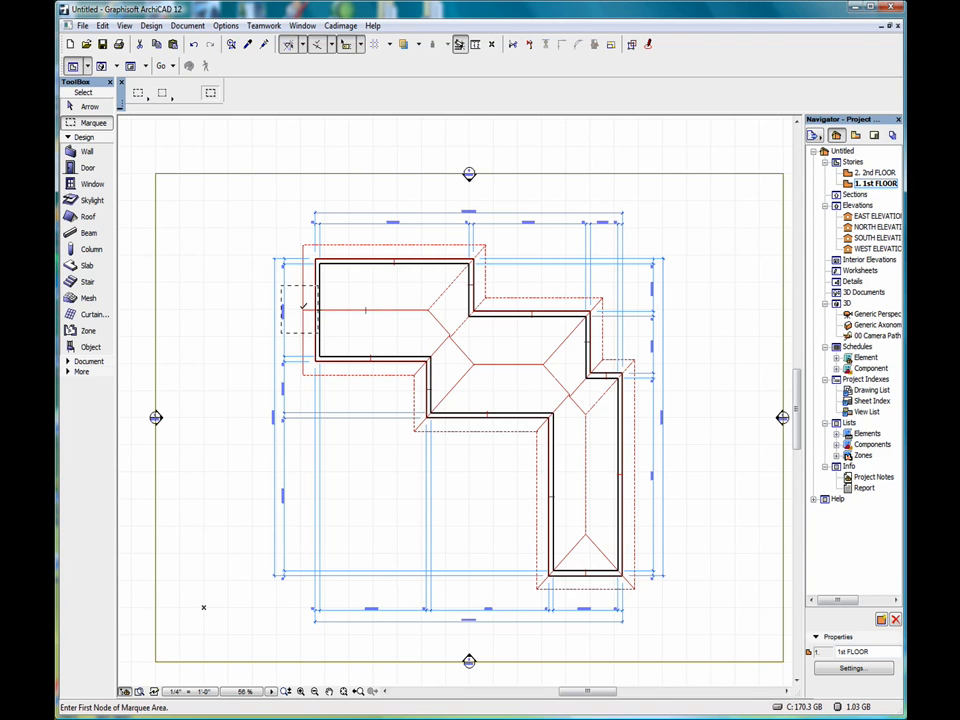
Remove the marquee and show the whole model in 3D to view the stretched roof end
right_click(243, 217)
left_click(285, 229)
right_click(240, 216)
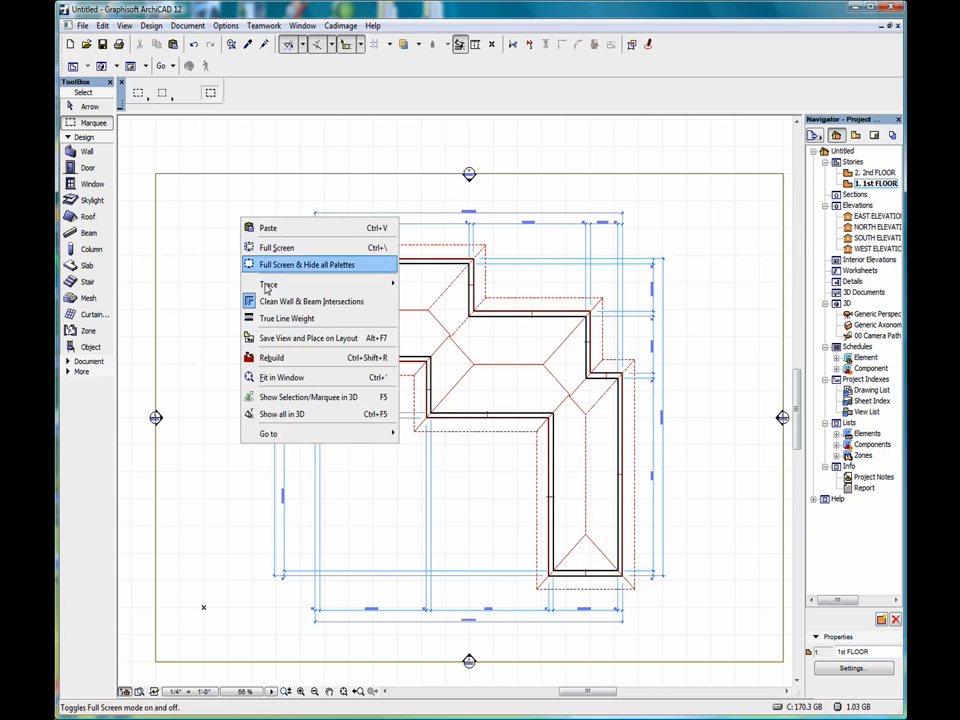
left_click(293, 414)
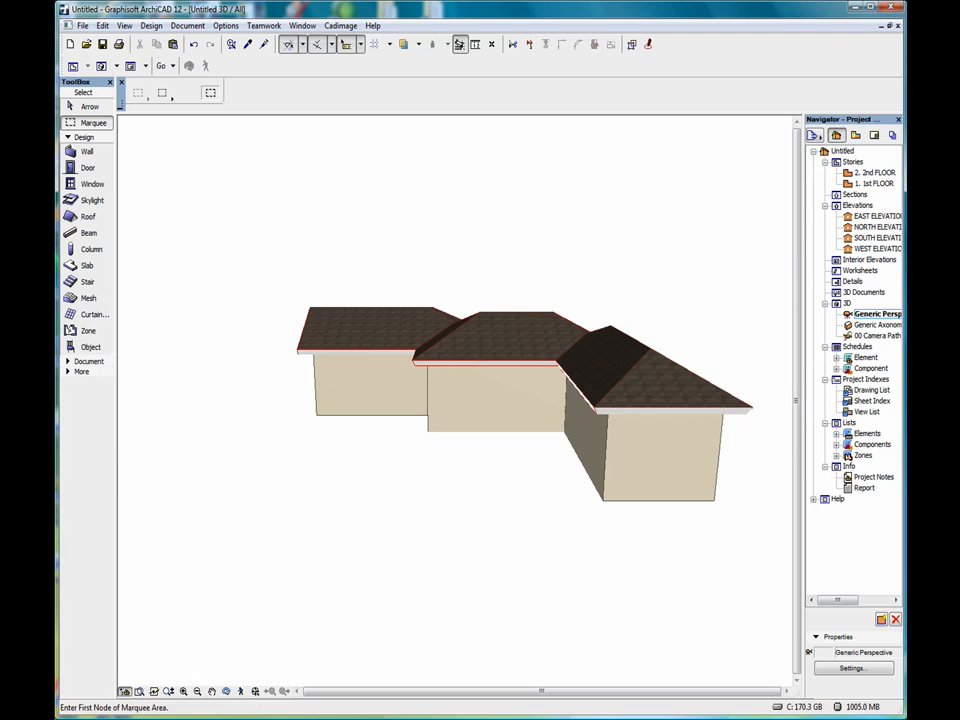
left_click(256, 691)
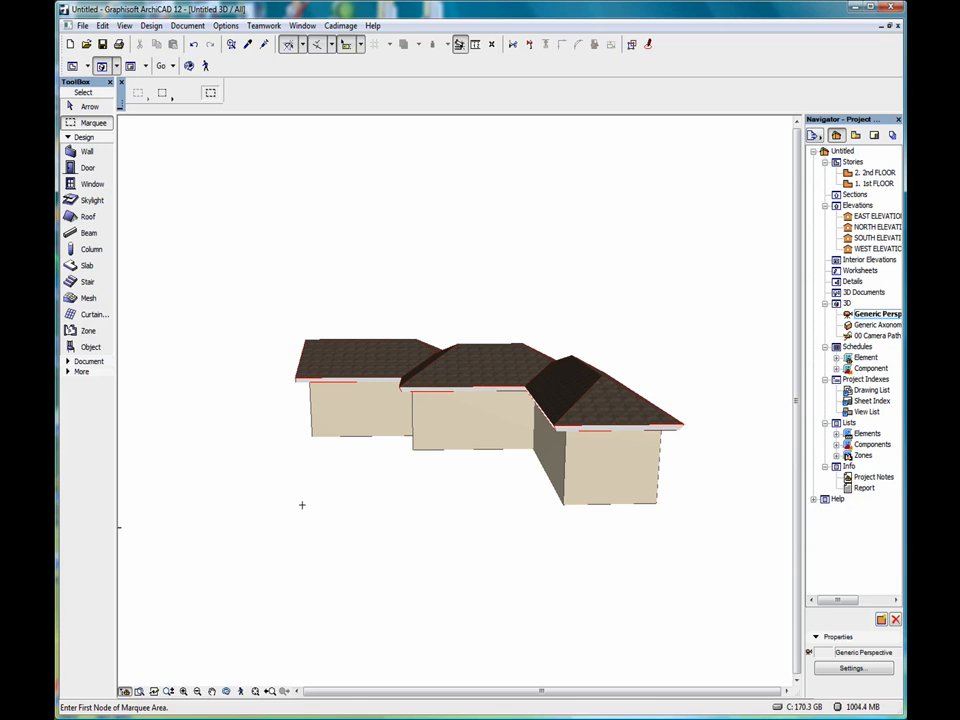
Orbit the 3D model to examine the gable formed at the stretched roof end
left_click(226, 691)
left_click_drag(298, 527, 461, 539)
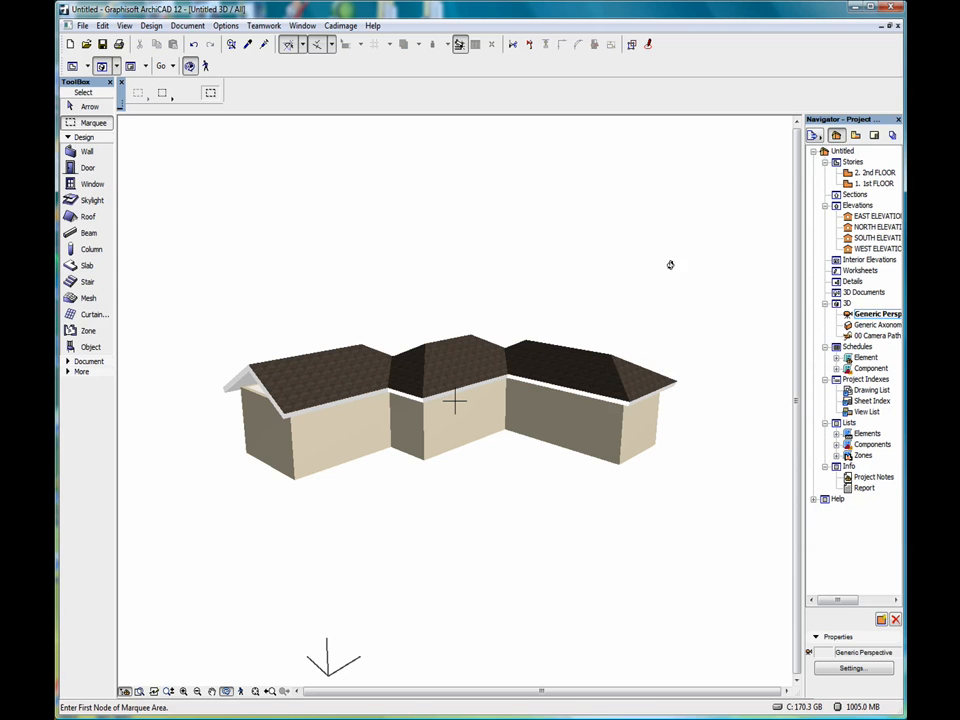
On the 1st floor plan, draw a rectangular marquee enclosing the end wall, roof hip and ridge end of the lower-right wing
left_click(873, 186)
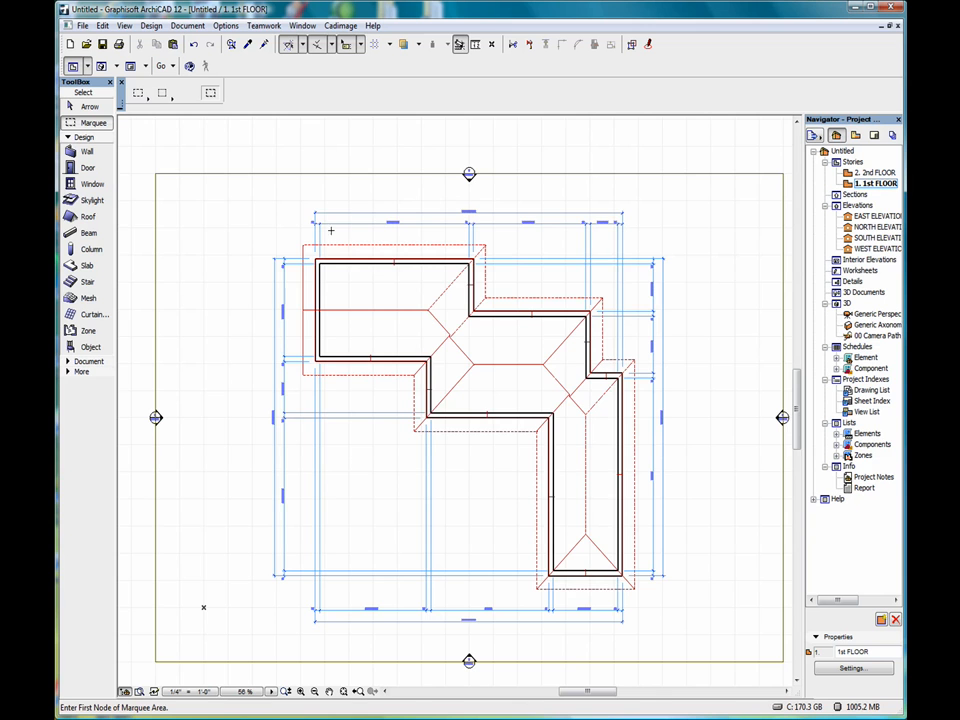
scroll(350, 208, "up", 3)
scroll(343, 208, "down", 4)
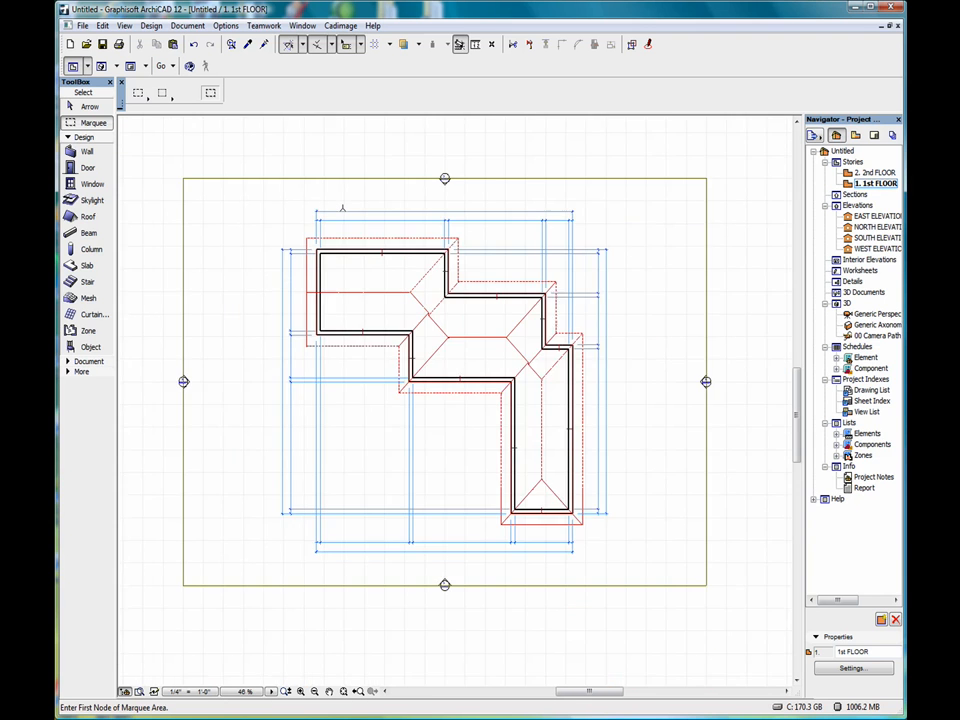
scroll(342, 208, "down", 1)
scroll(530, 468, "up", 4)
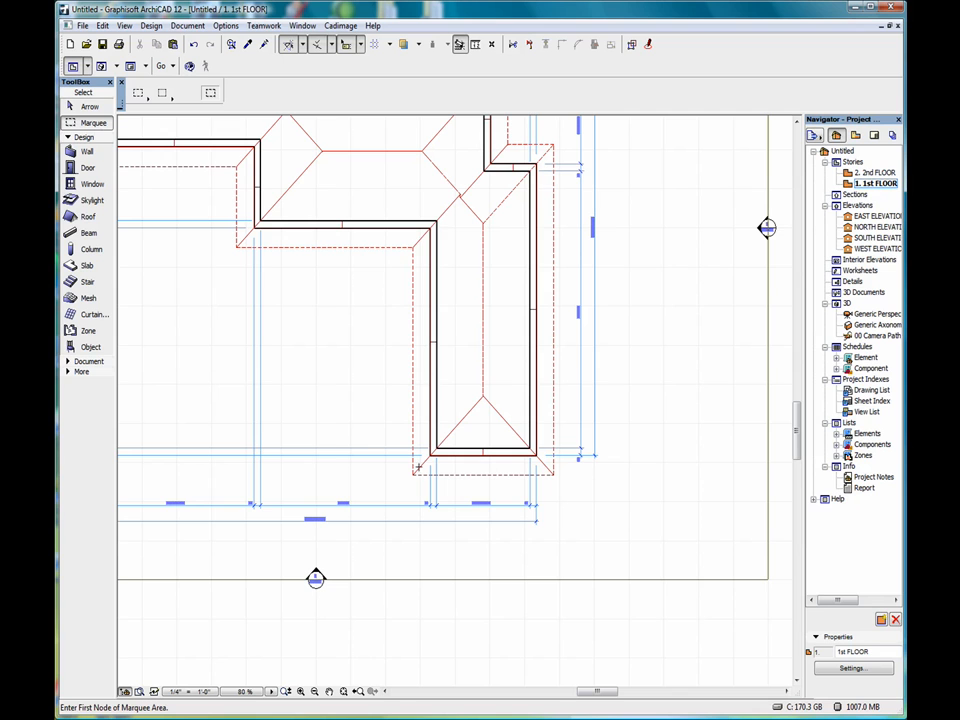
left_click(369, 357)
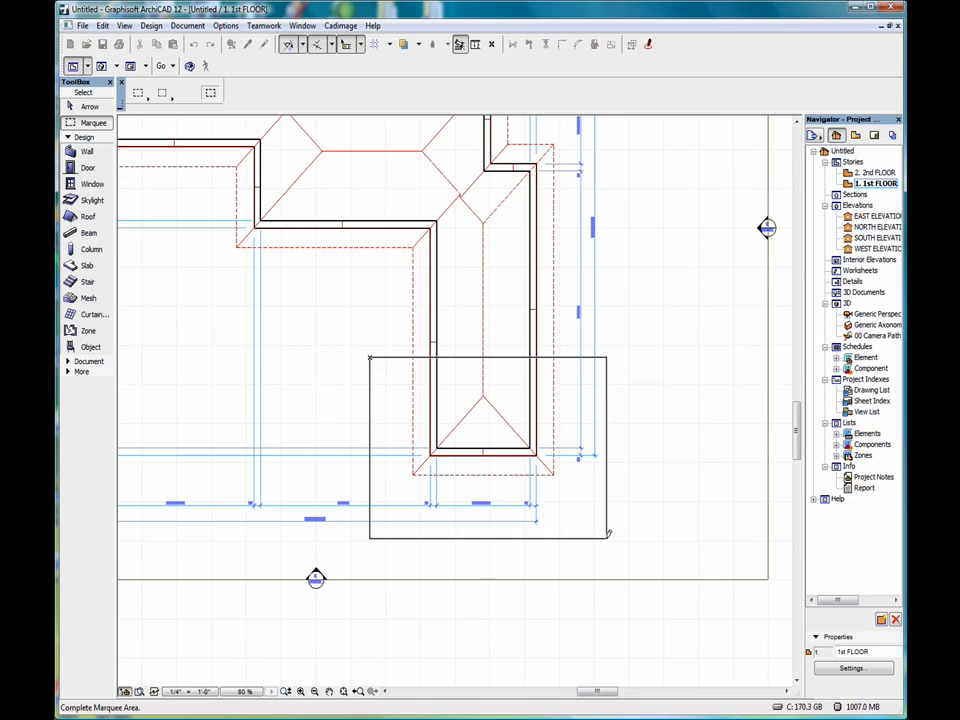
left_click(596, 489)
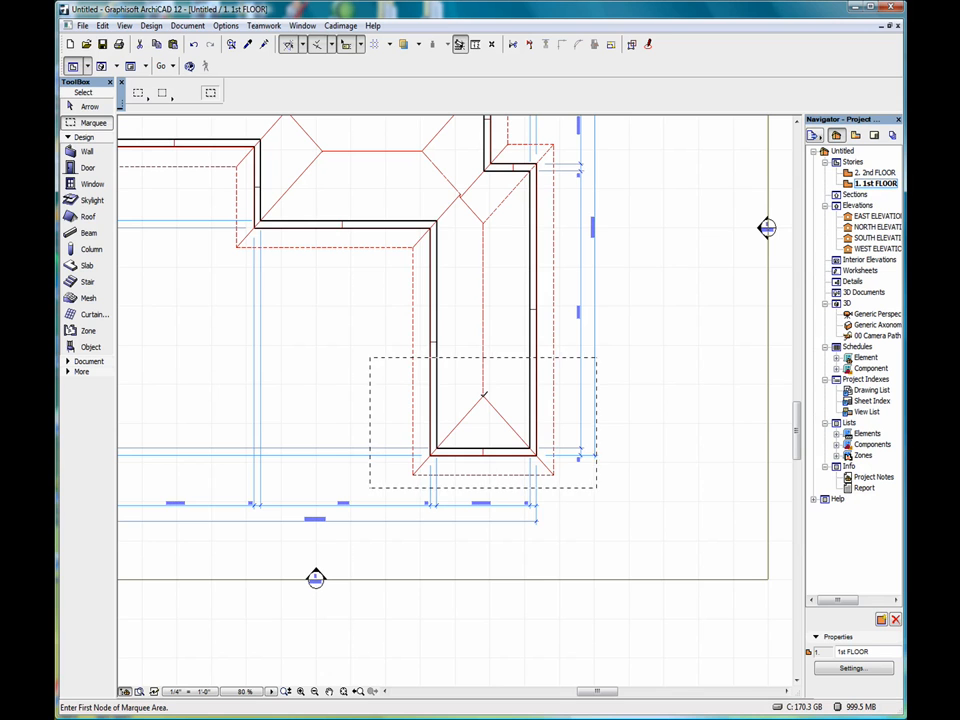
Stretch the marqueed wing end outward along its ridge line, and stretch it back inward past its original position to shorten the wing
left_click(484, 394)
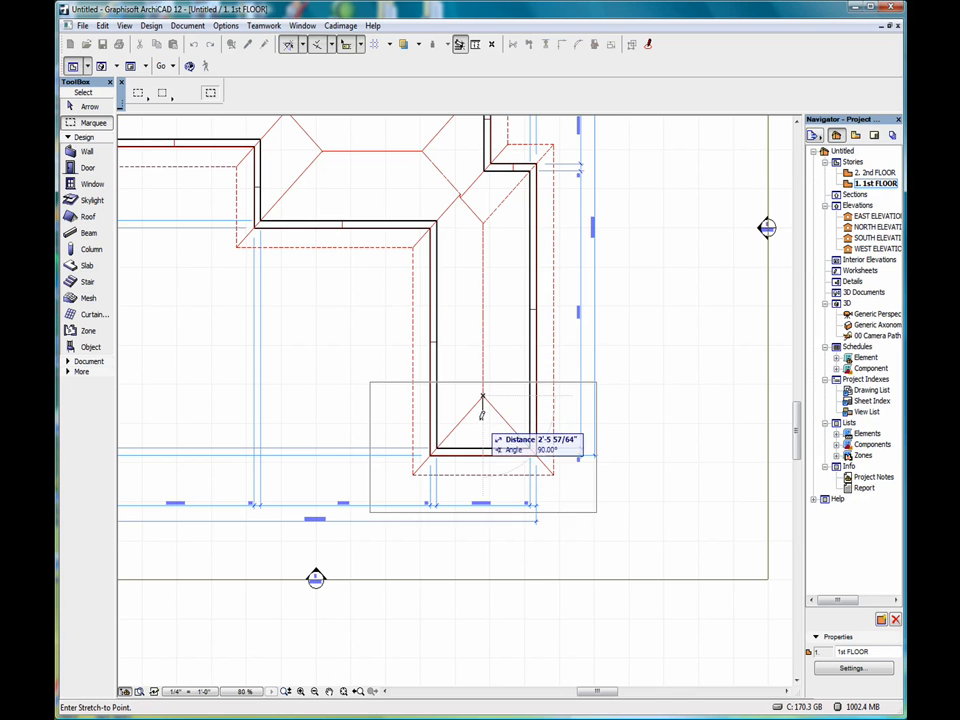
left_click(479, 504)
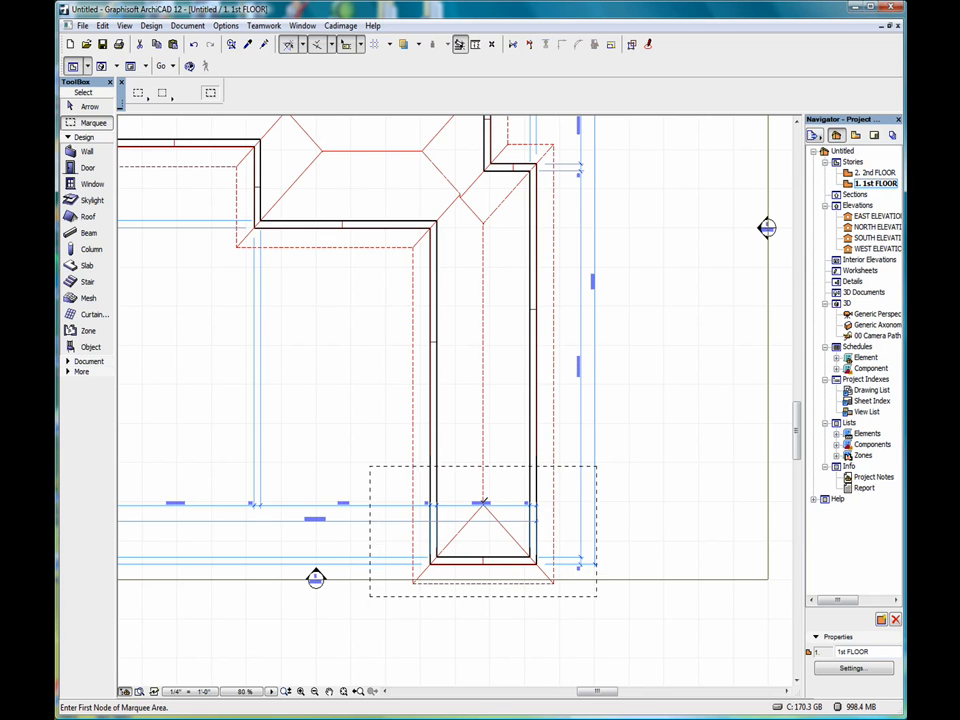
left_click(483, 497)
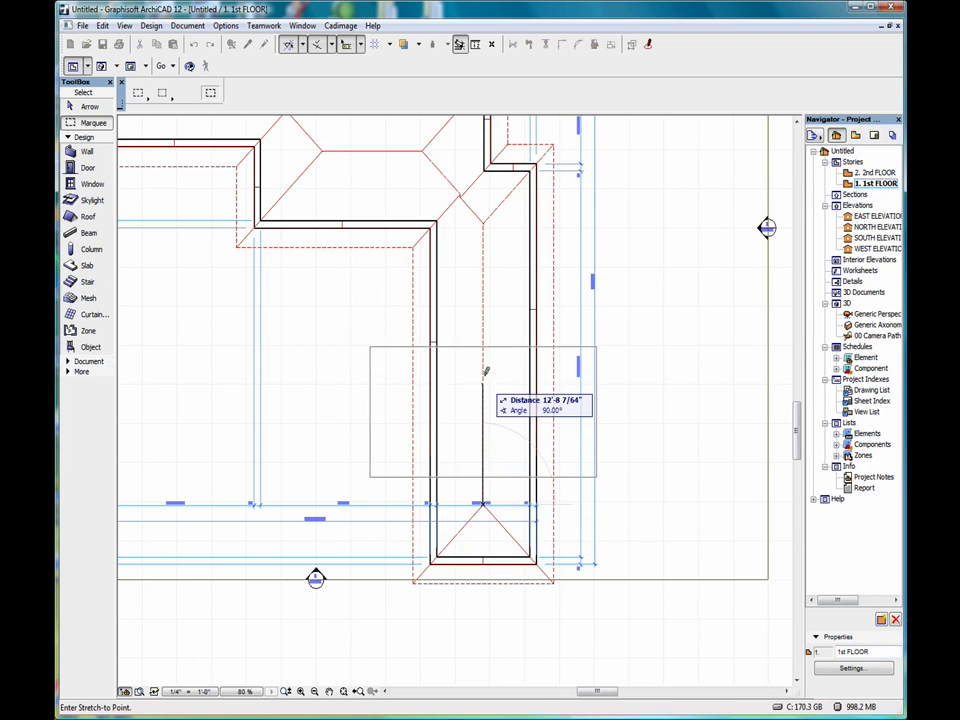
left_click(487, 297)
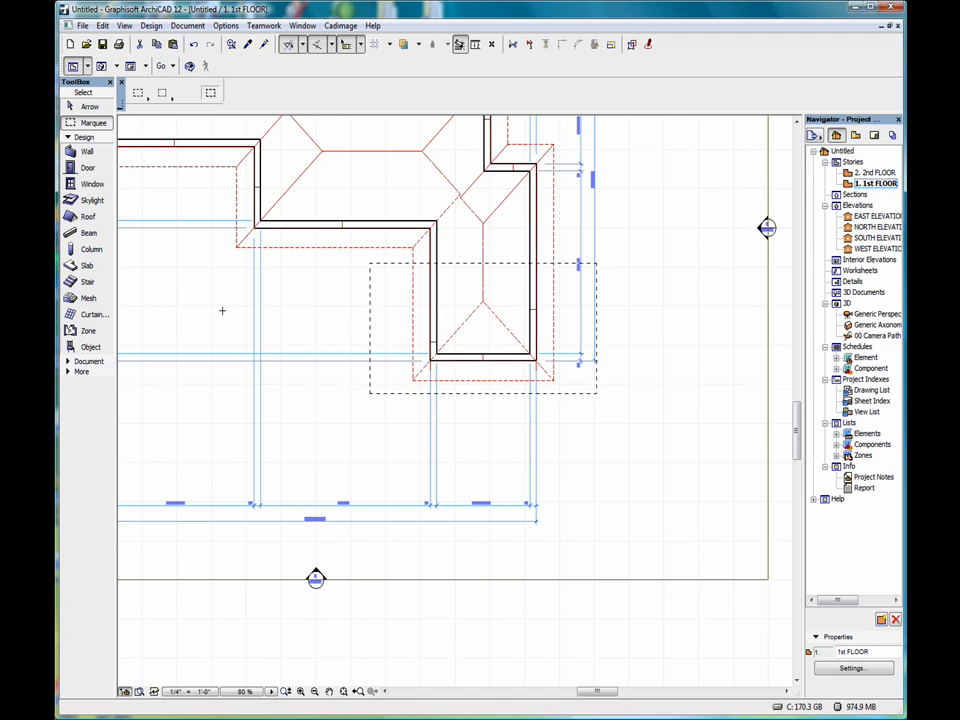
left_click(103, 26)
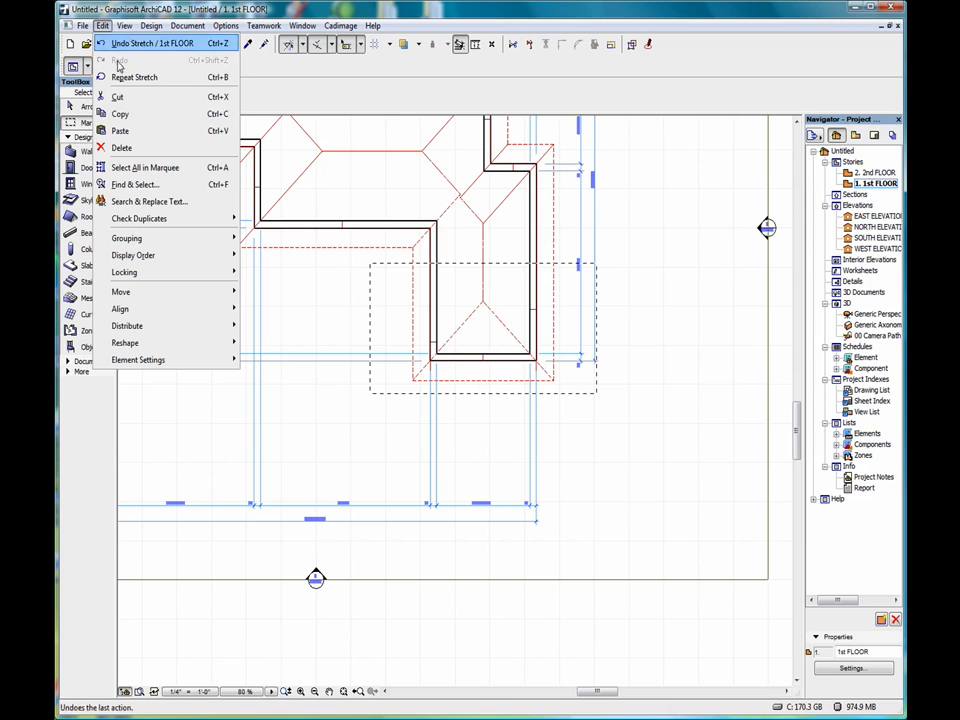
mouse_move(167, 241)
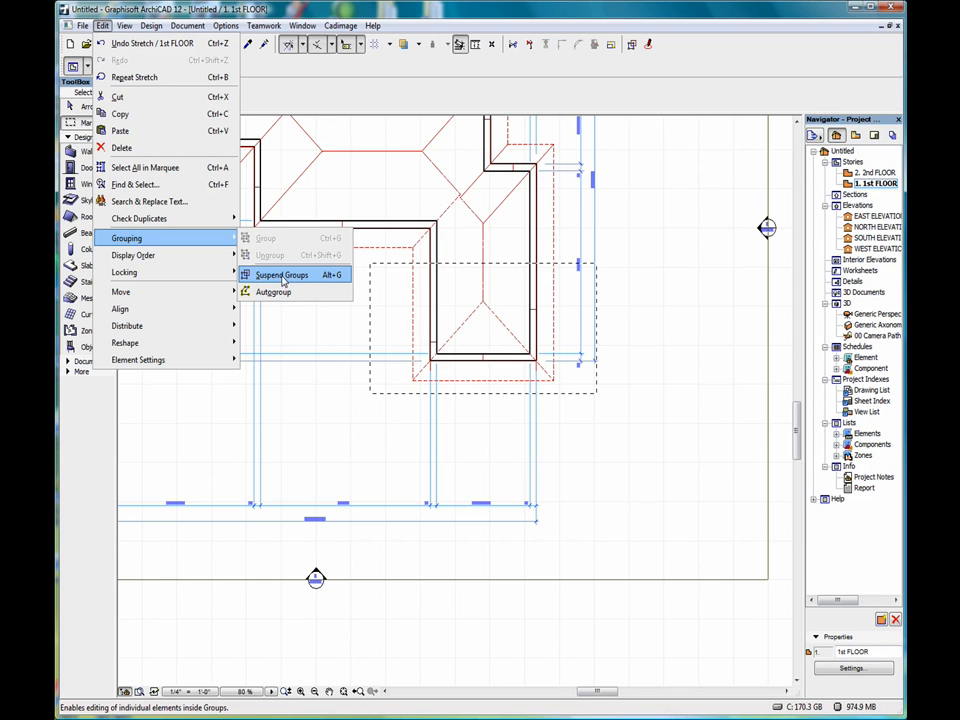
left_click(575, 460)
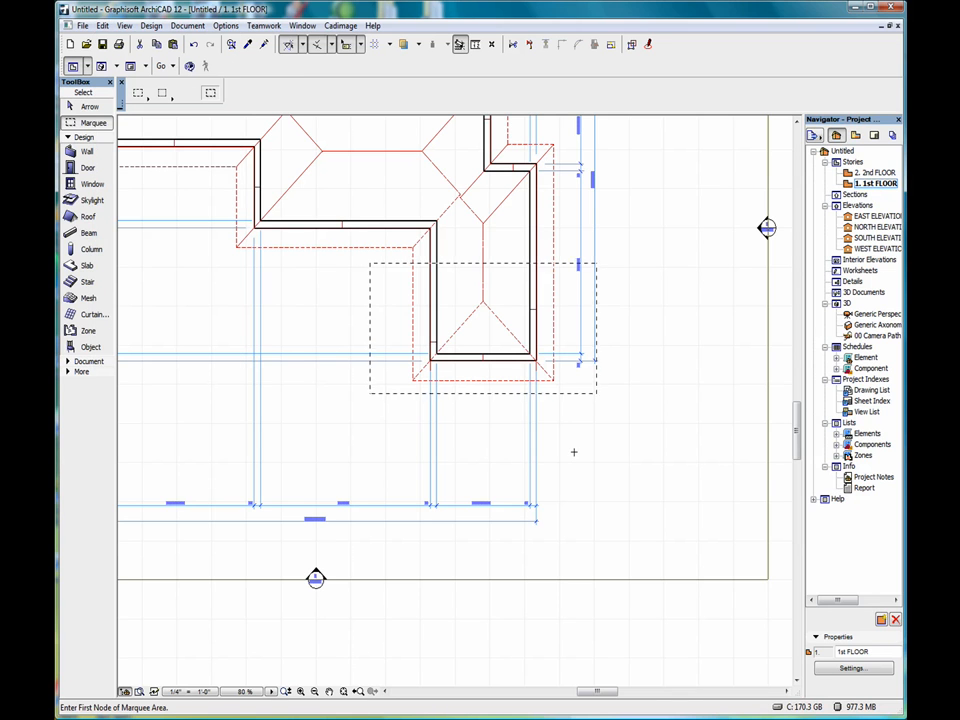
left_click(343, 693)
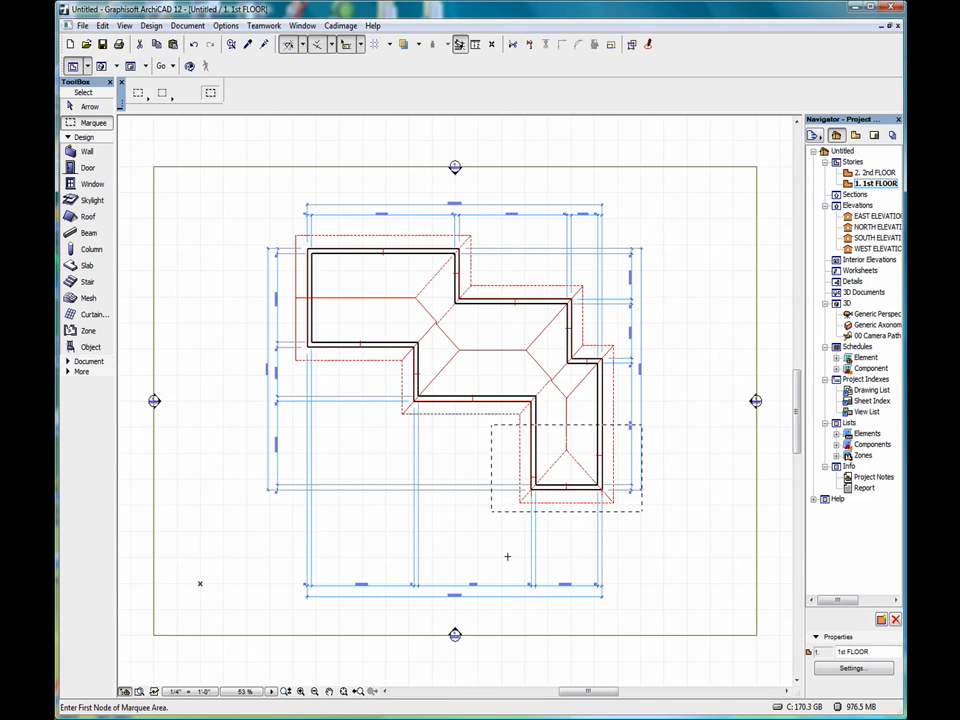